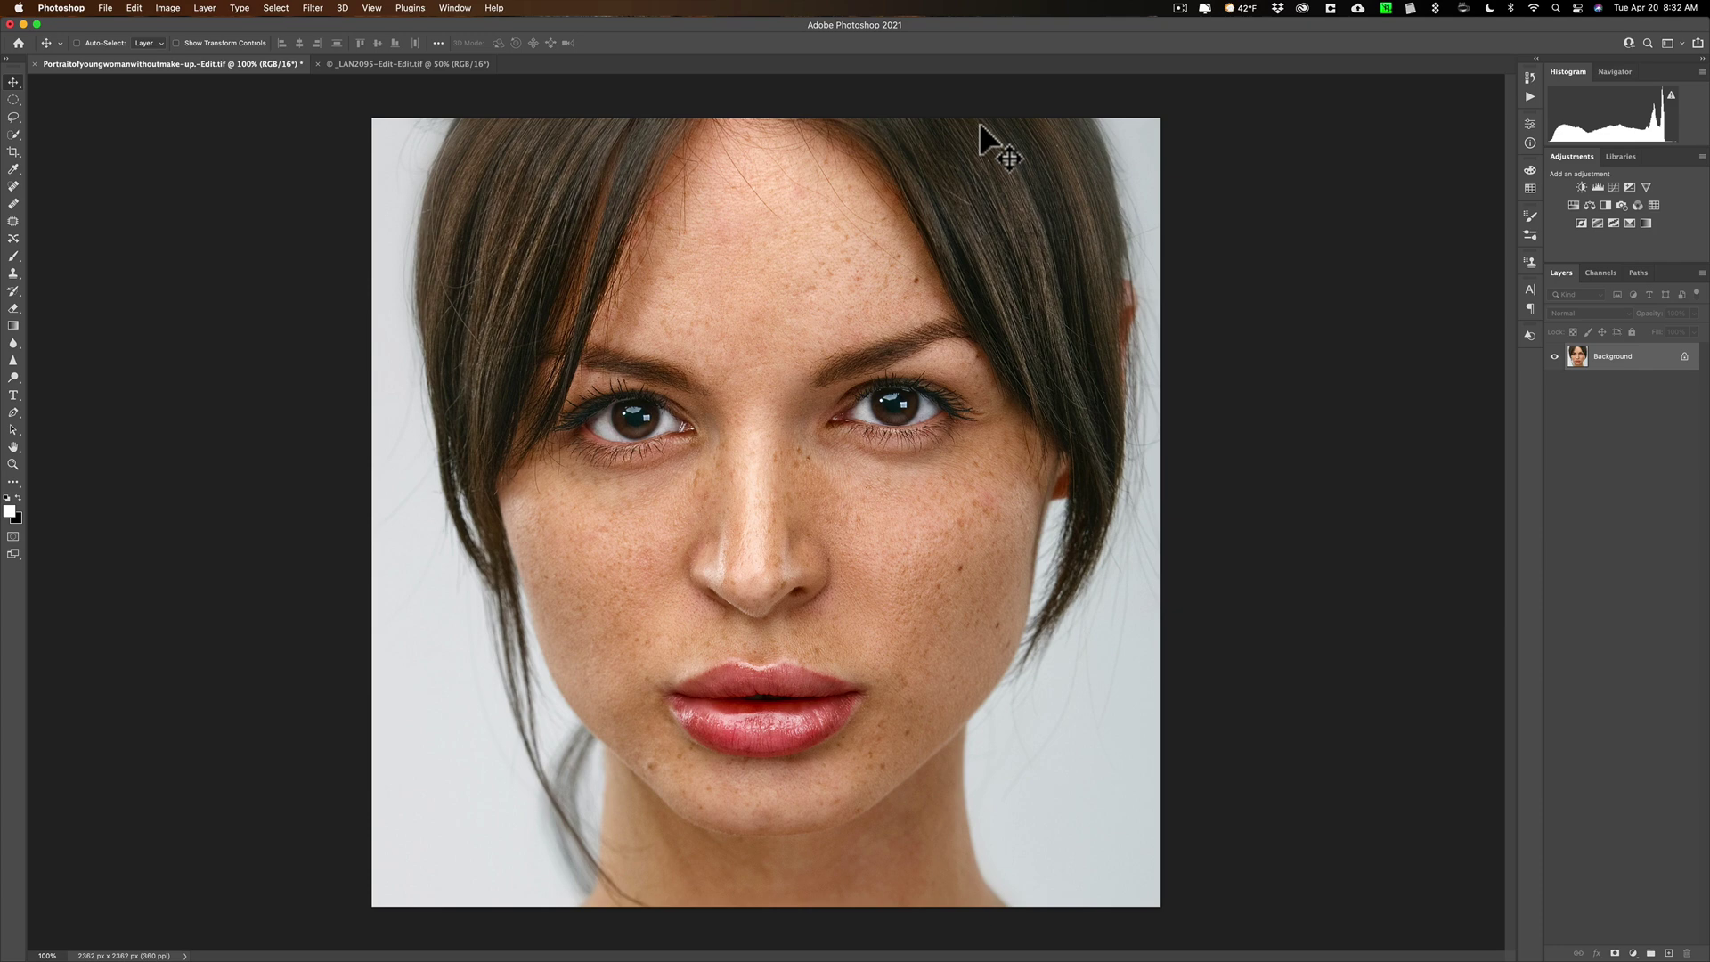
# - Duplicate the portrait layer twice with Cmd+J and hide Layer 1 copy
pyautogui.press('super')
pyautogui.press('super+j')
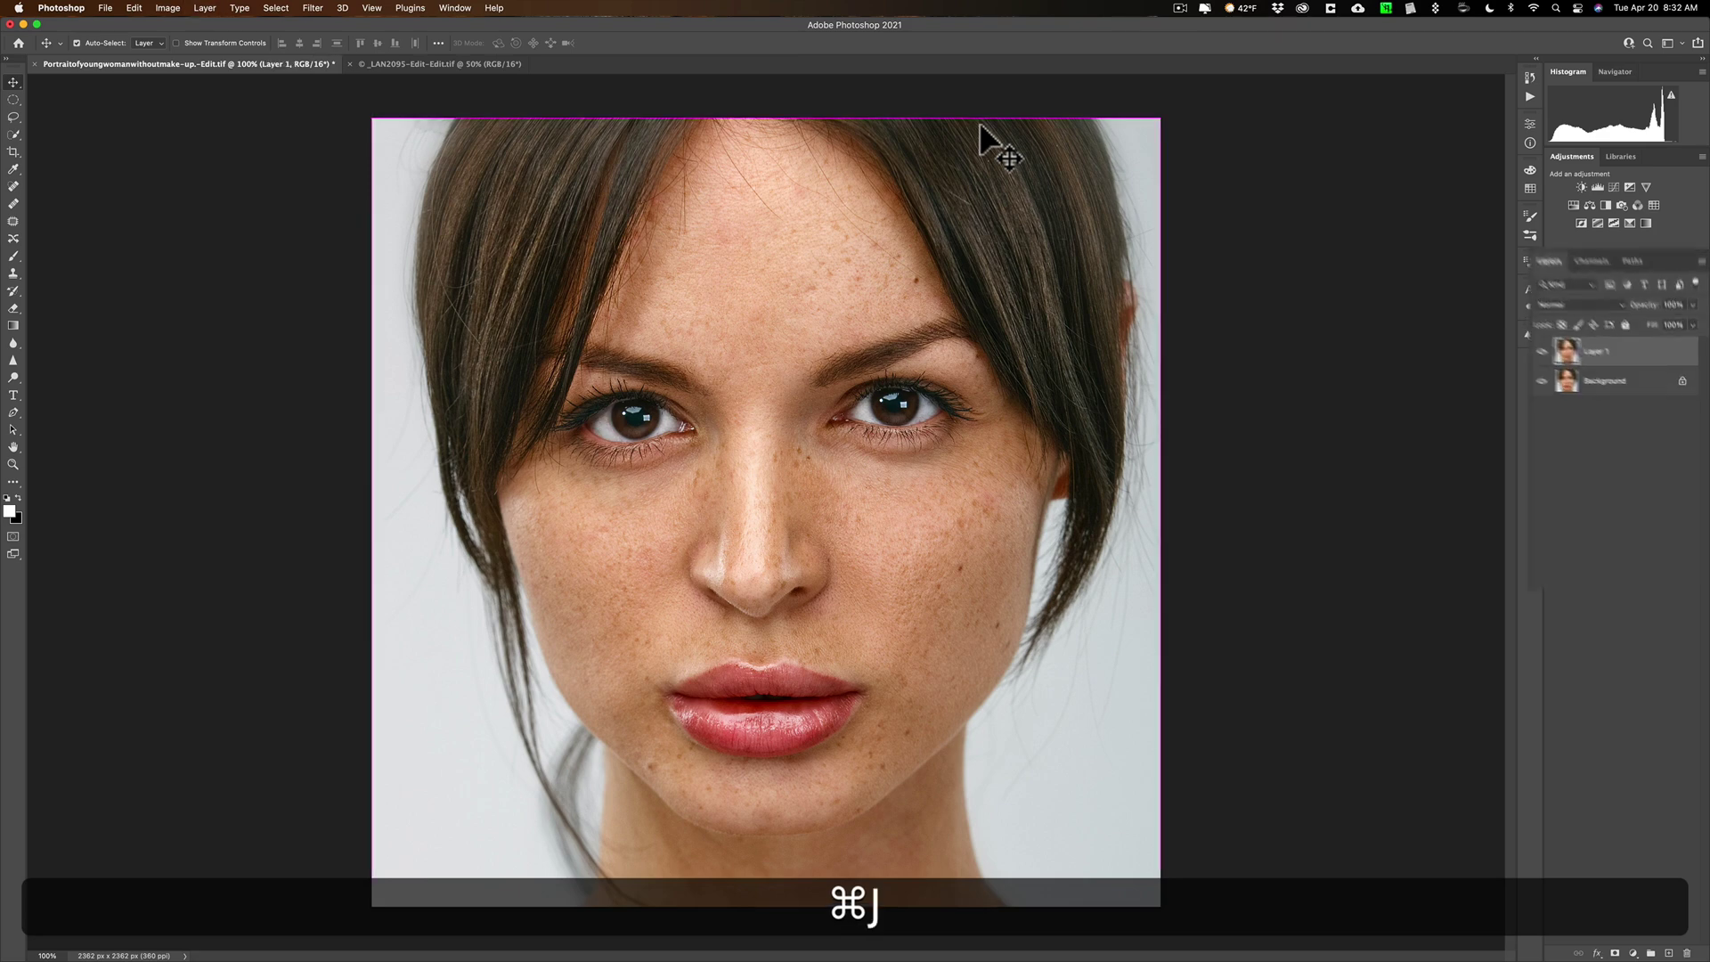
pyautogui.press('super+j')
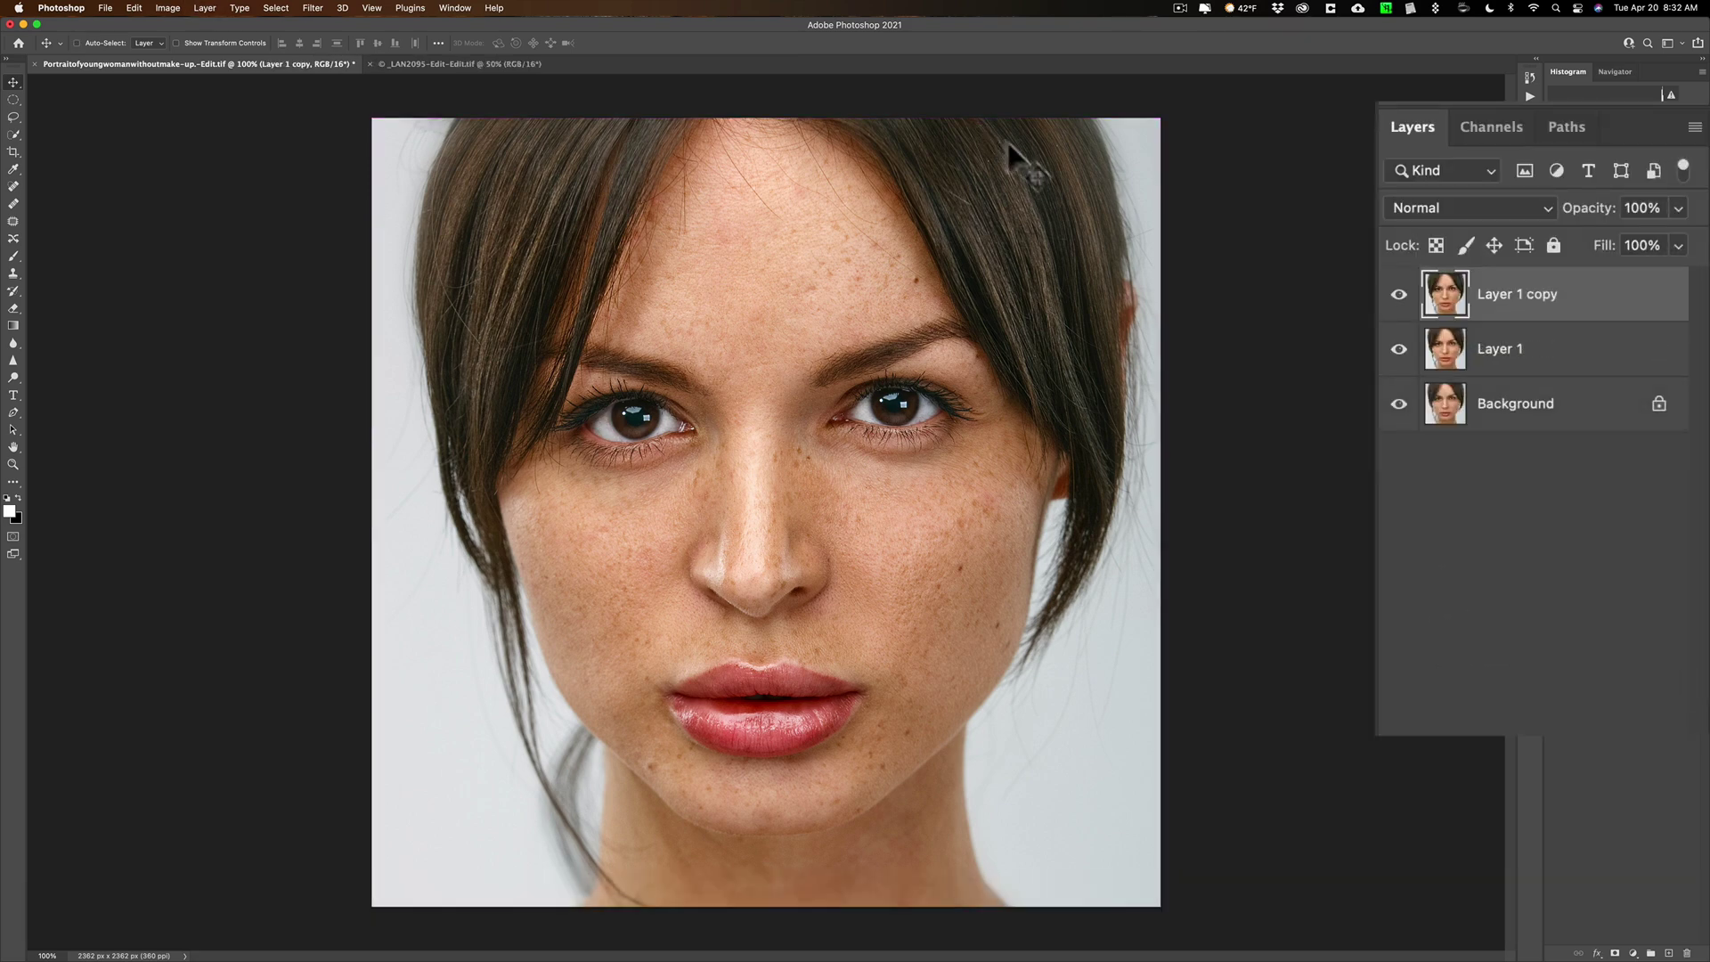
pyautogui.click(1399, 294)
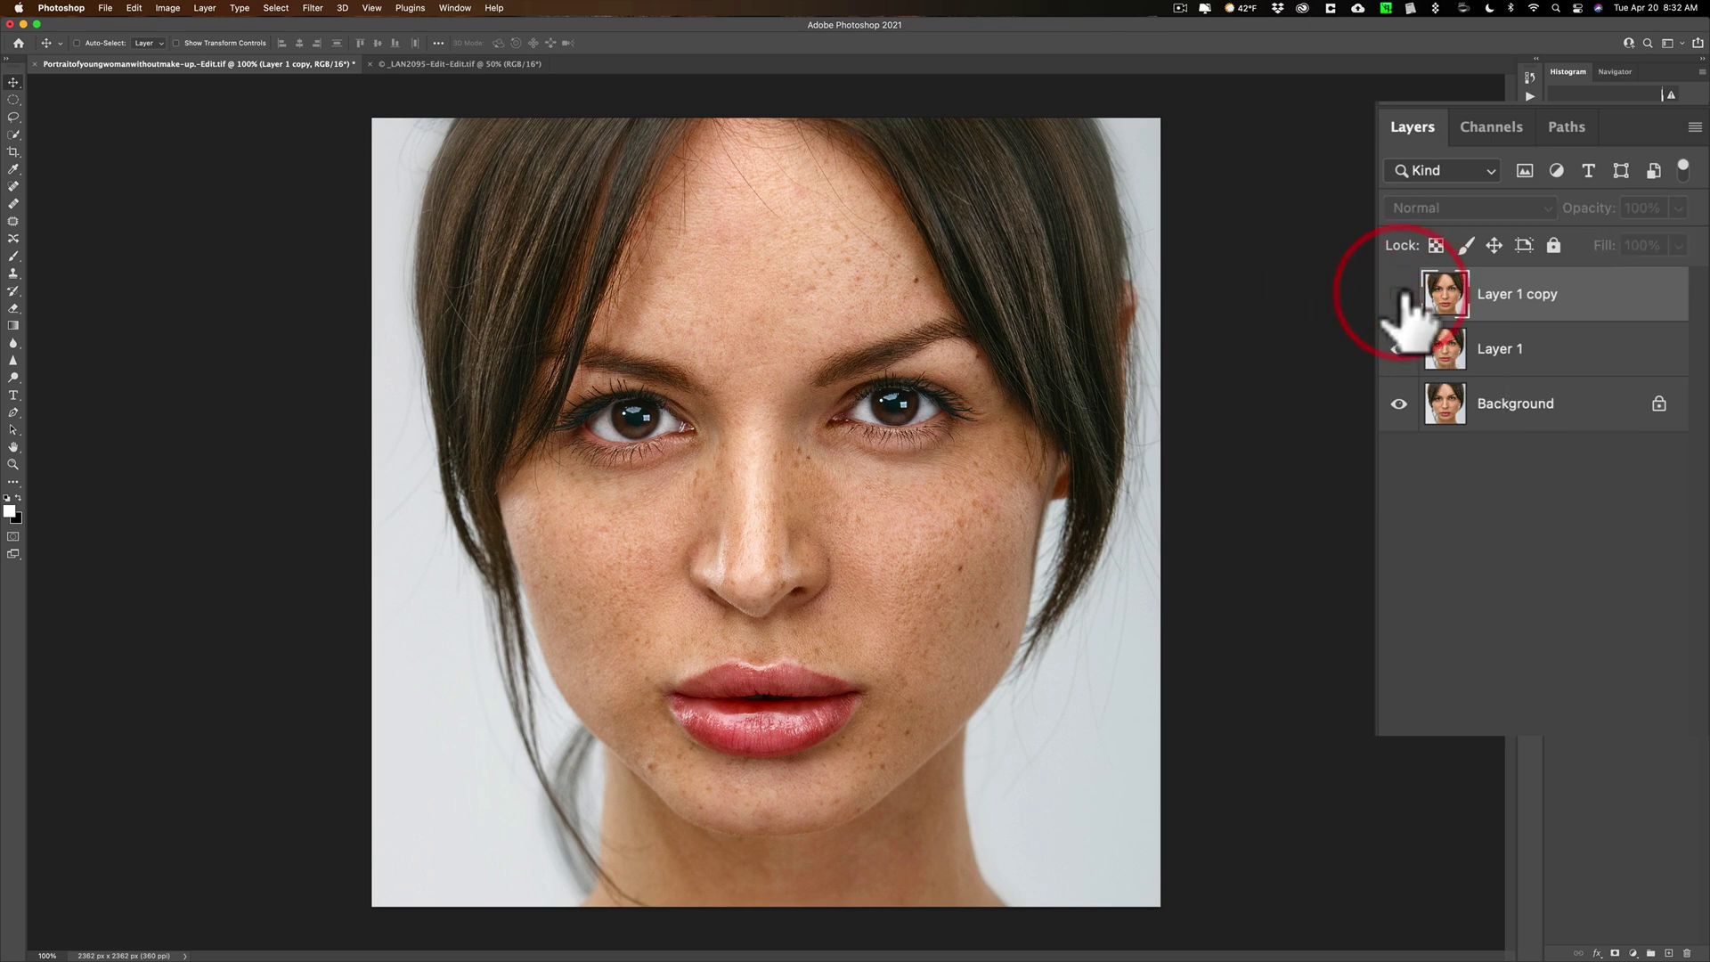
# - Convert Layer 1 into a smart object
pyautogui.click(1557, 369)
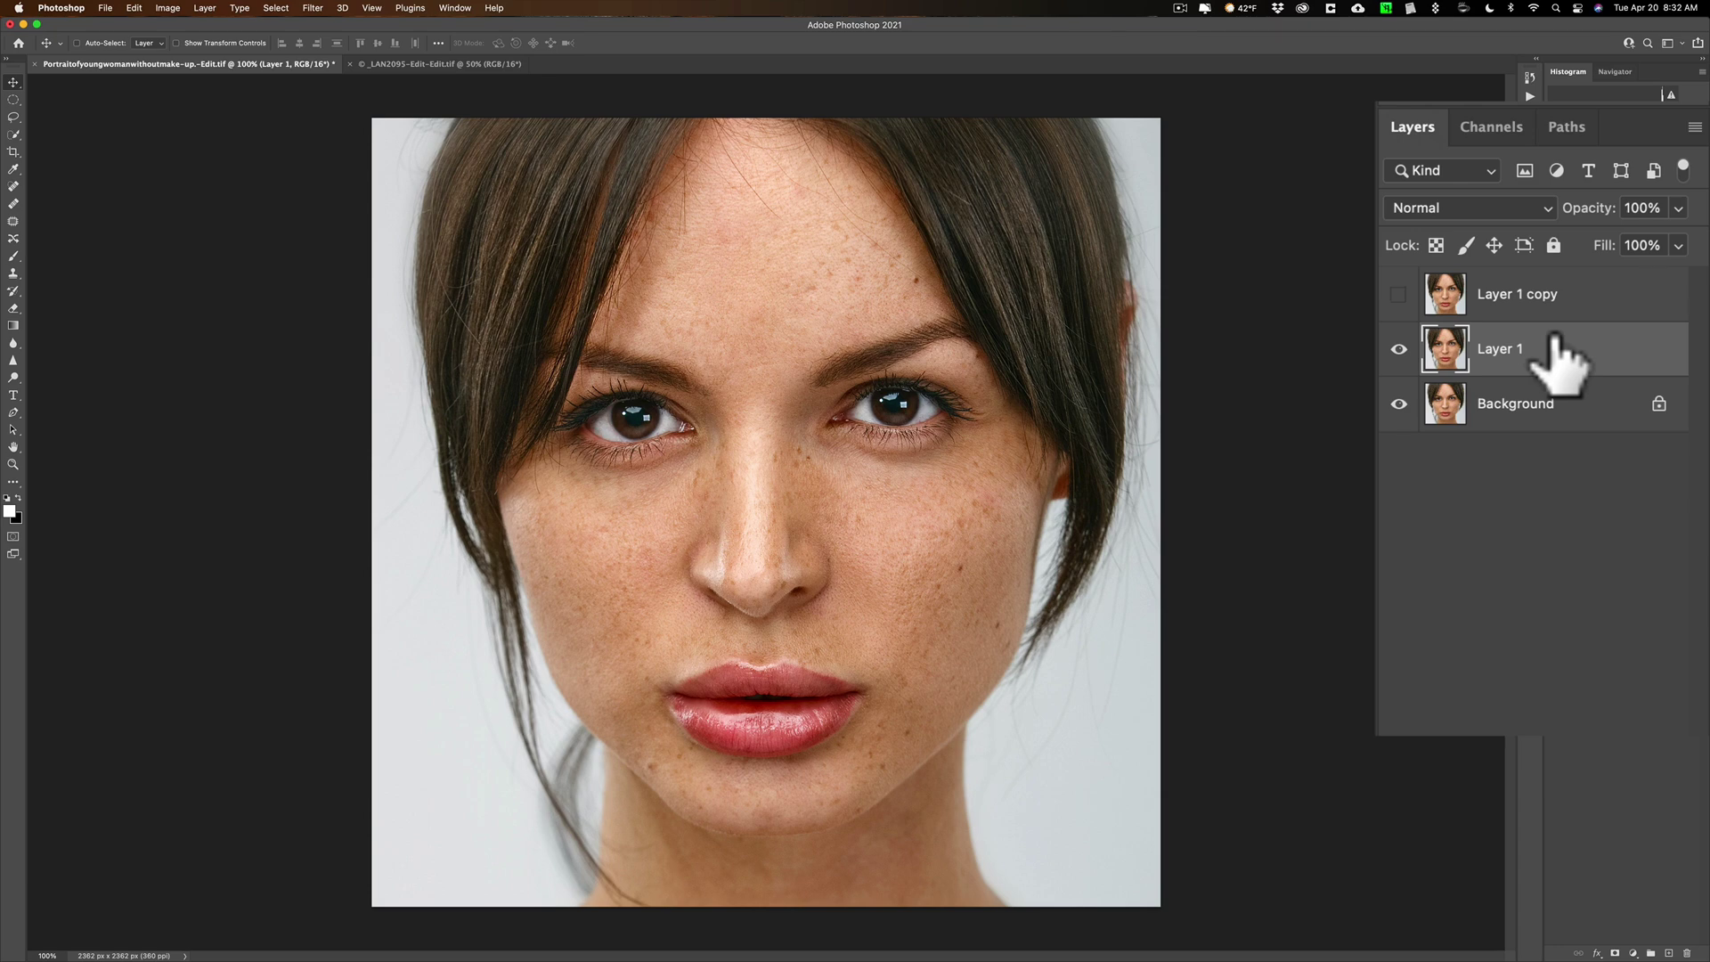
pyautogui.rightClick(1631, 379)
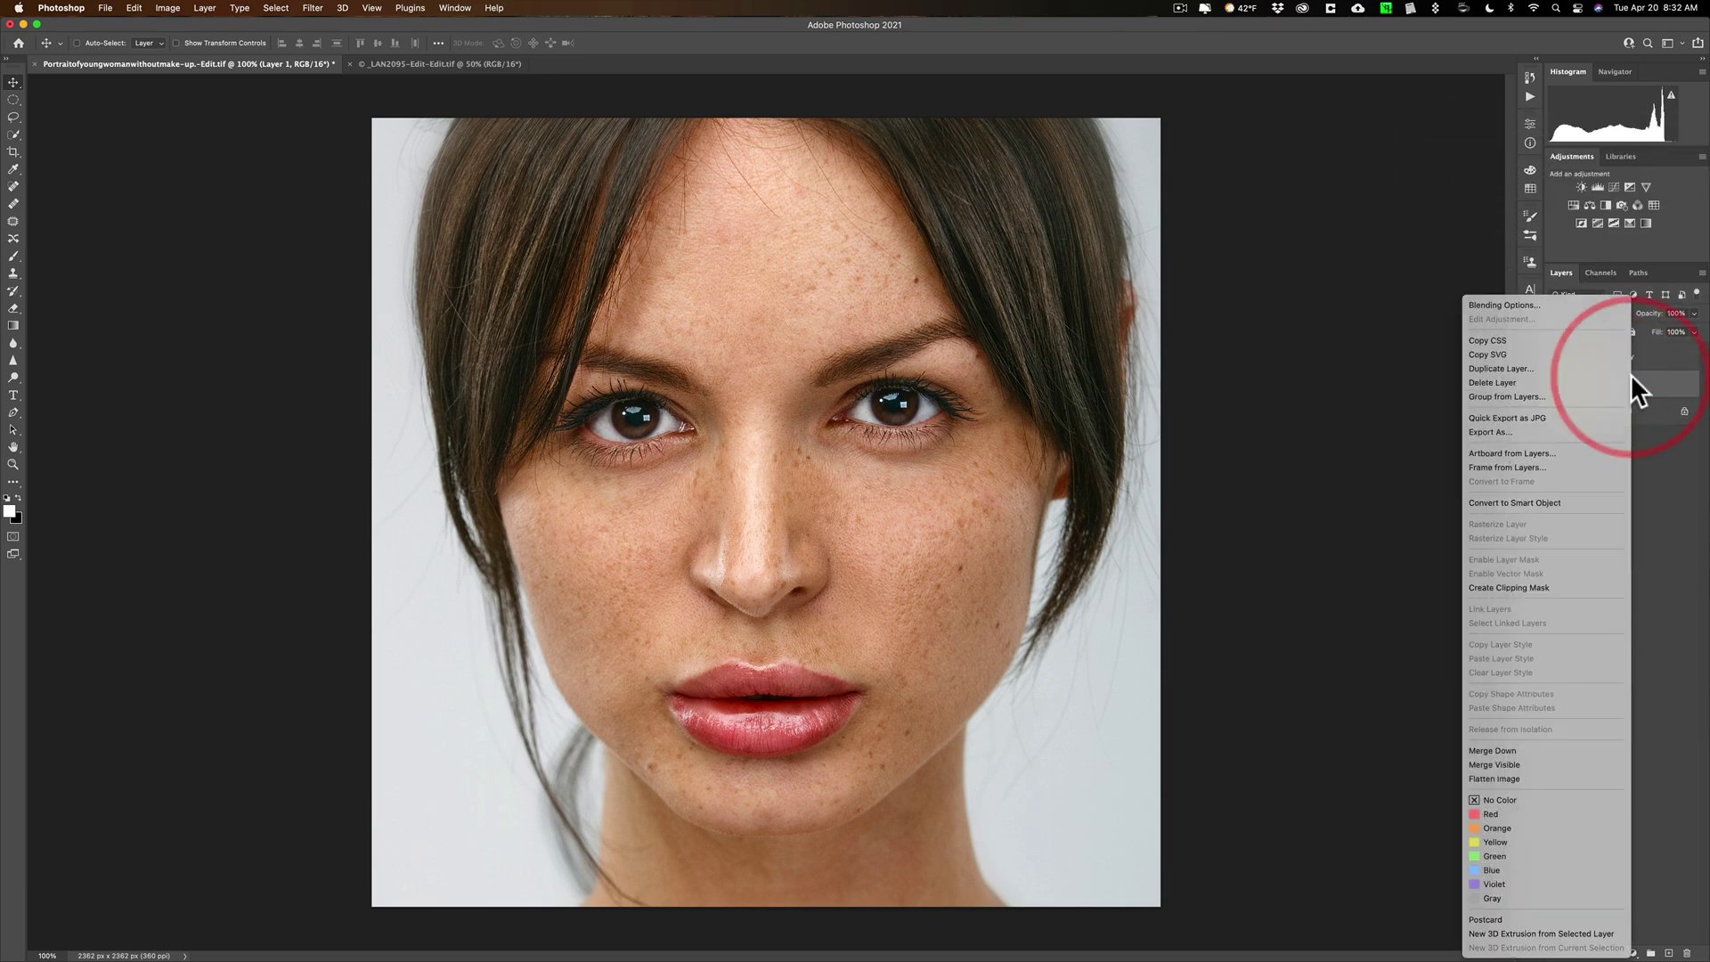
pyautogui.click(1568, 504)
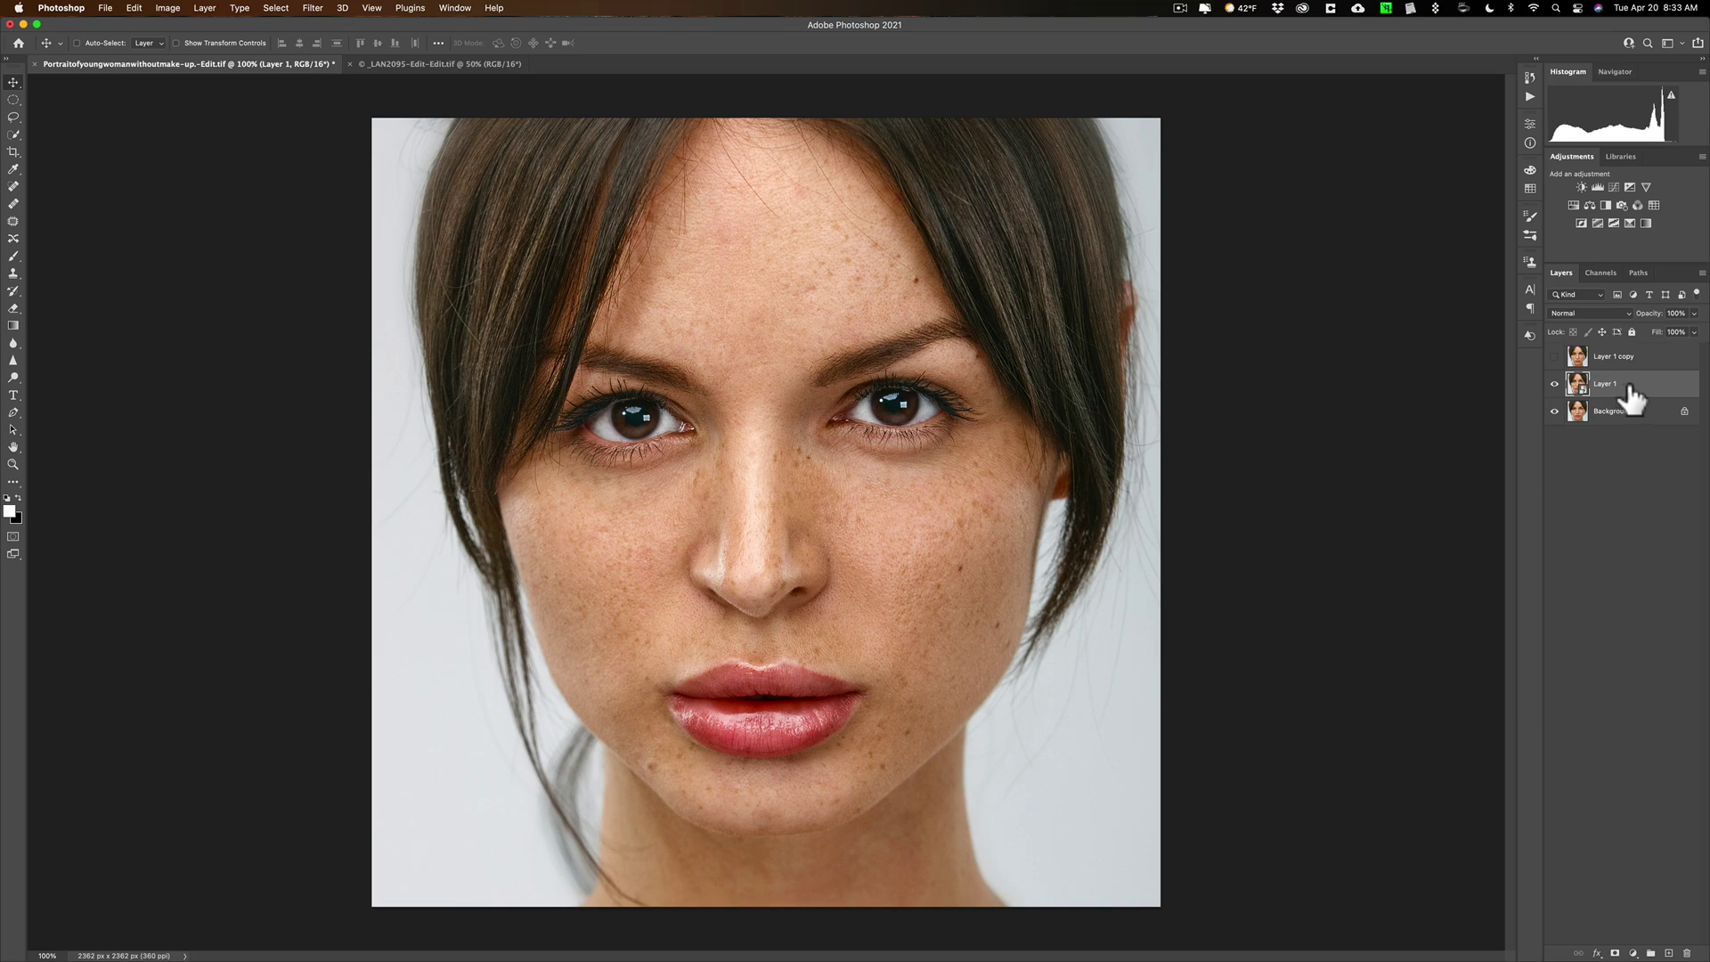
# - Apply a Gaussian Blur smart filter with a radius of about 53.1 pixels to Layer 1
pyautogui.click(313, 9)
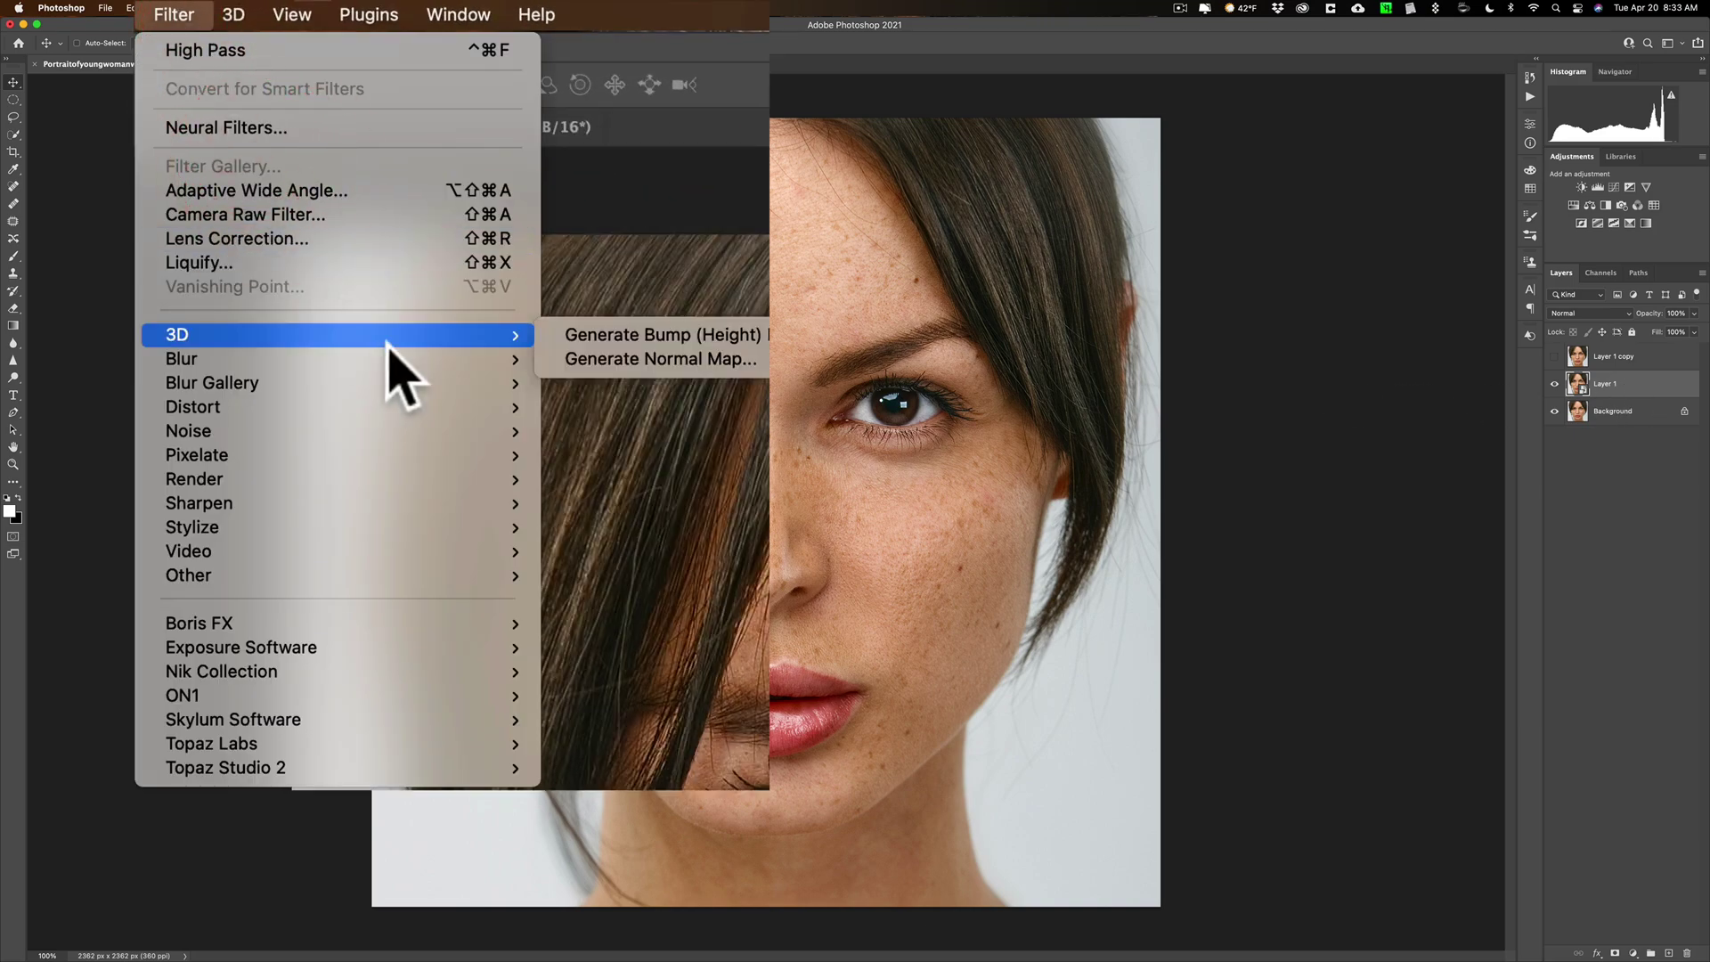
pyautogui.moveTo(445, 360)
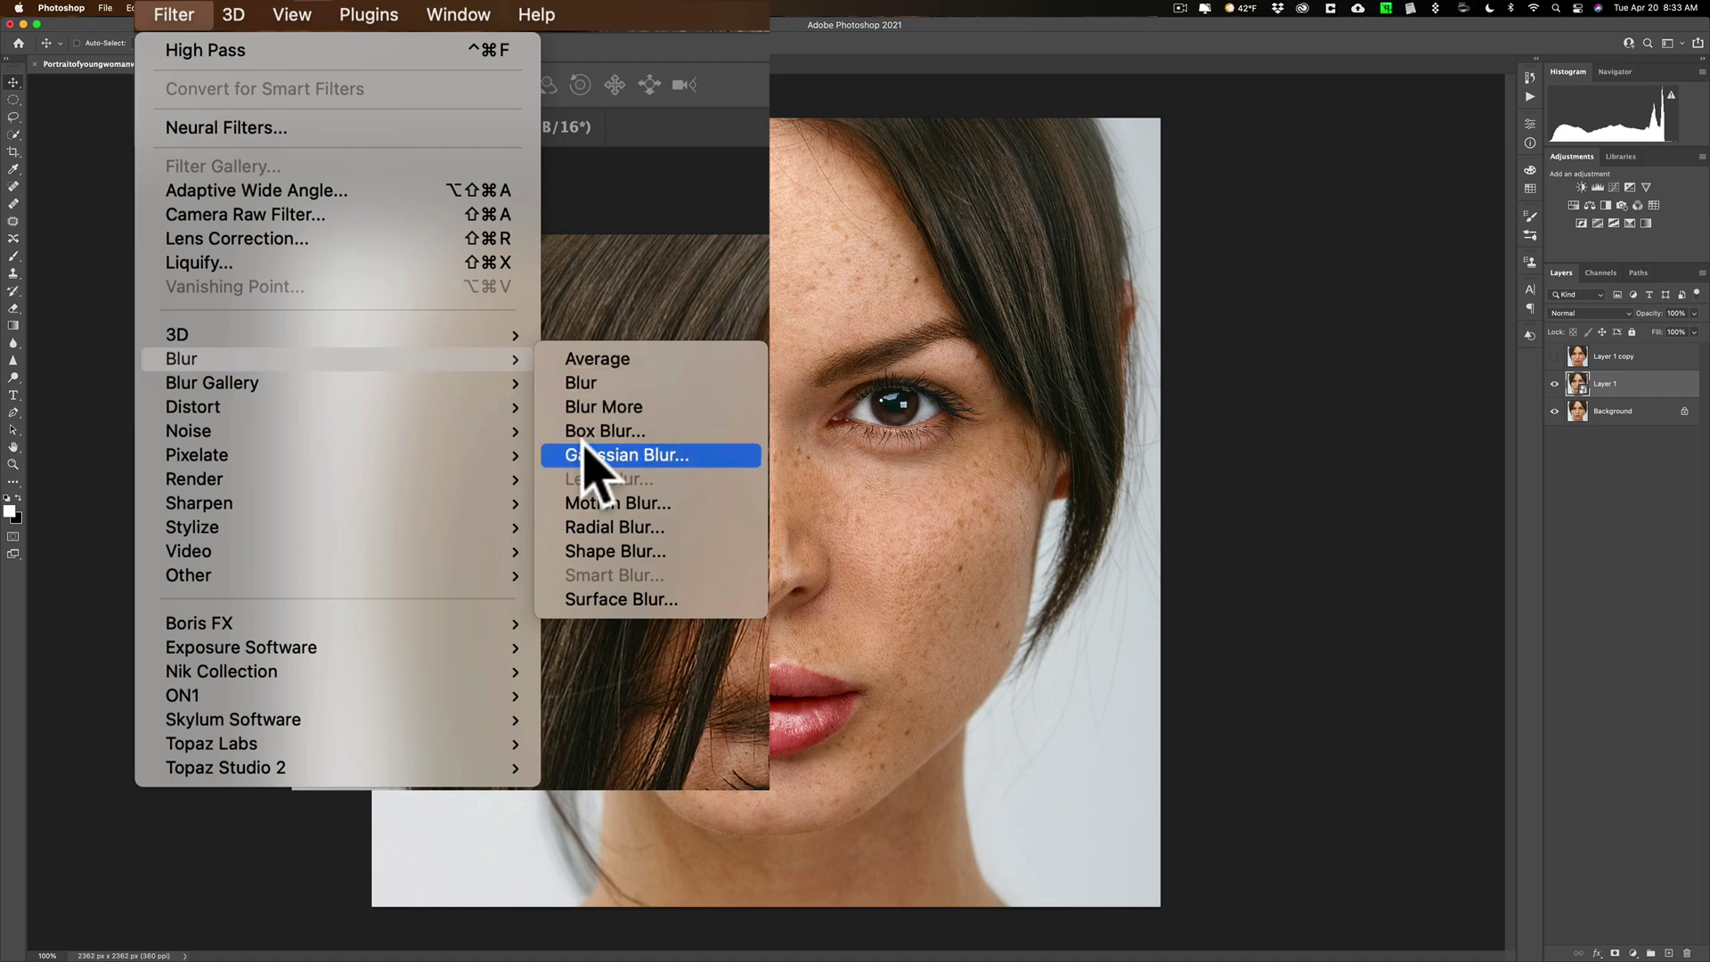
pyautogui.click(623, 455)
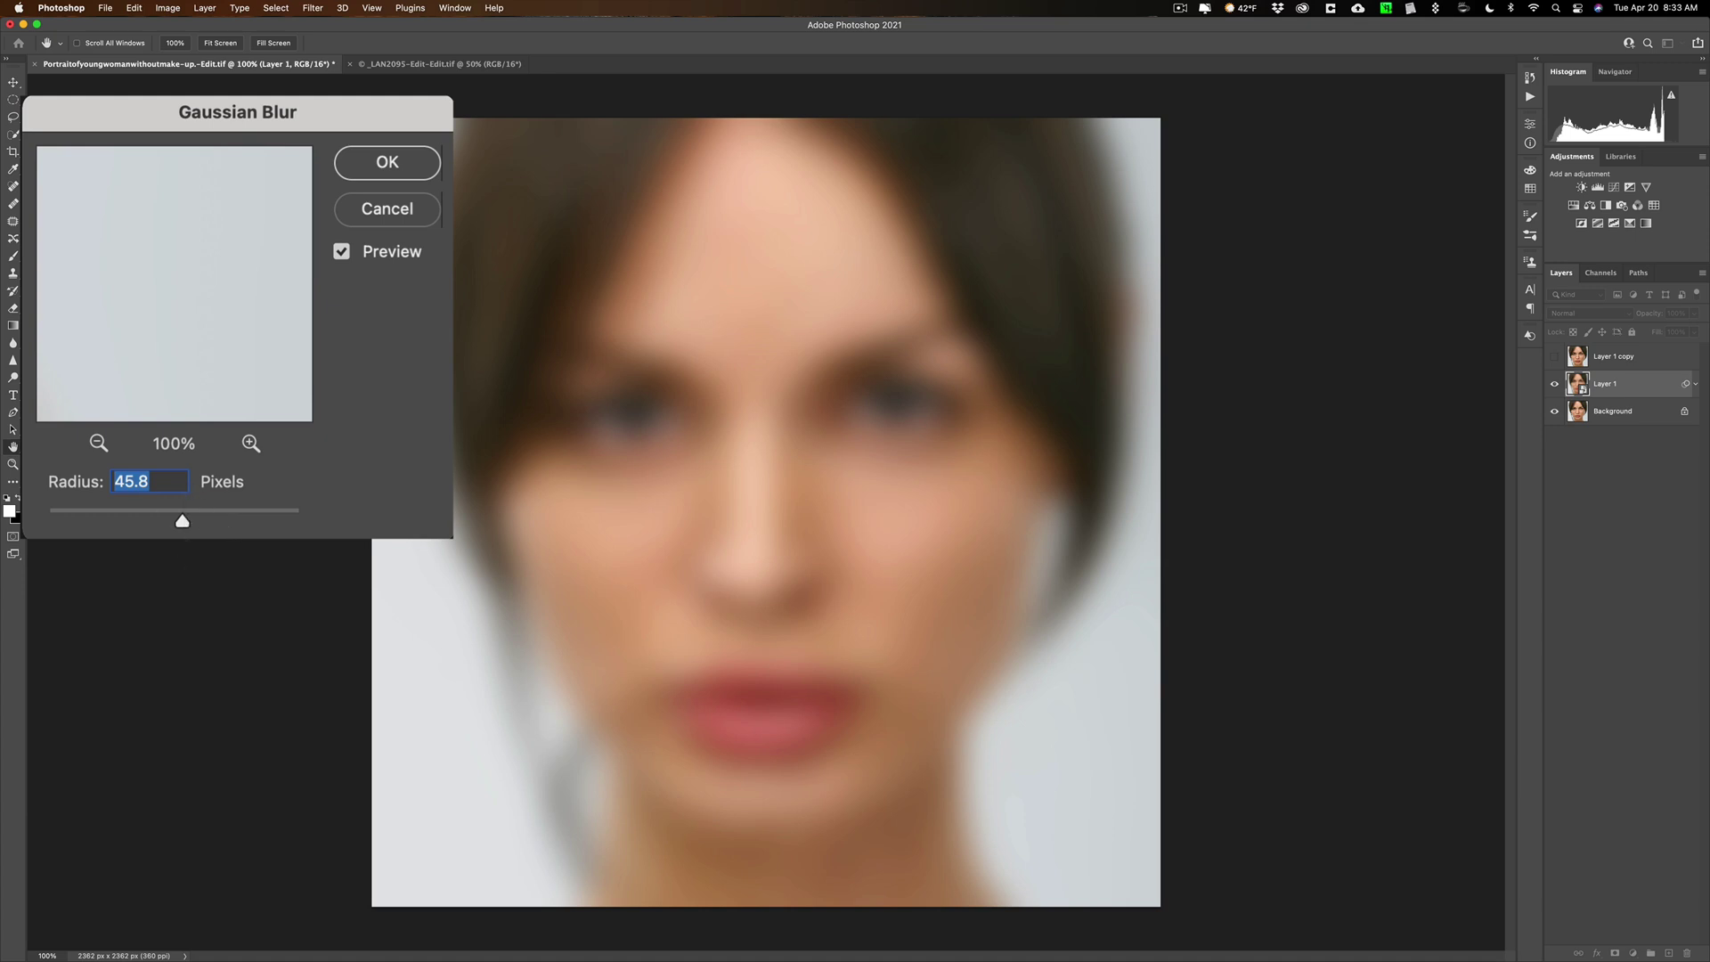
pyautogui.moveTo(178, 520); pyautogui.dragTo(187, 521)
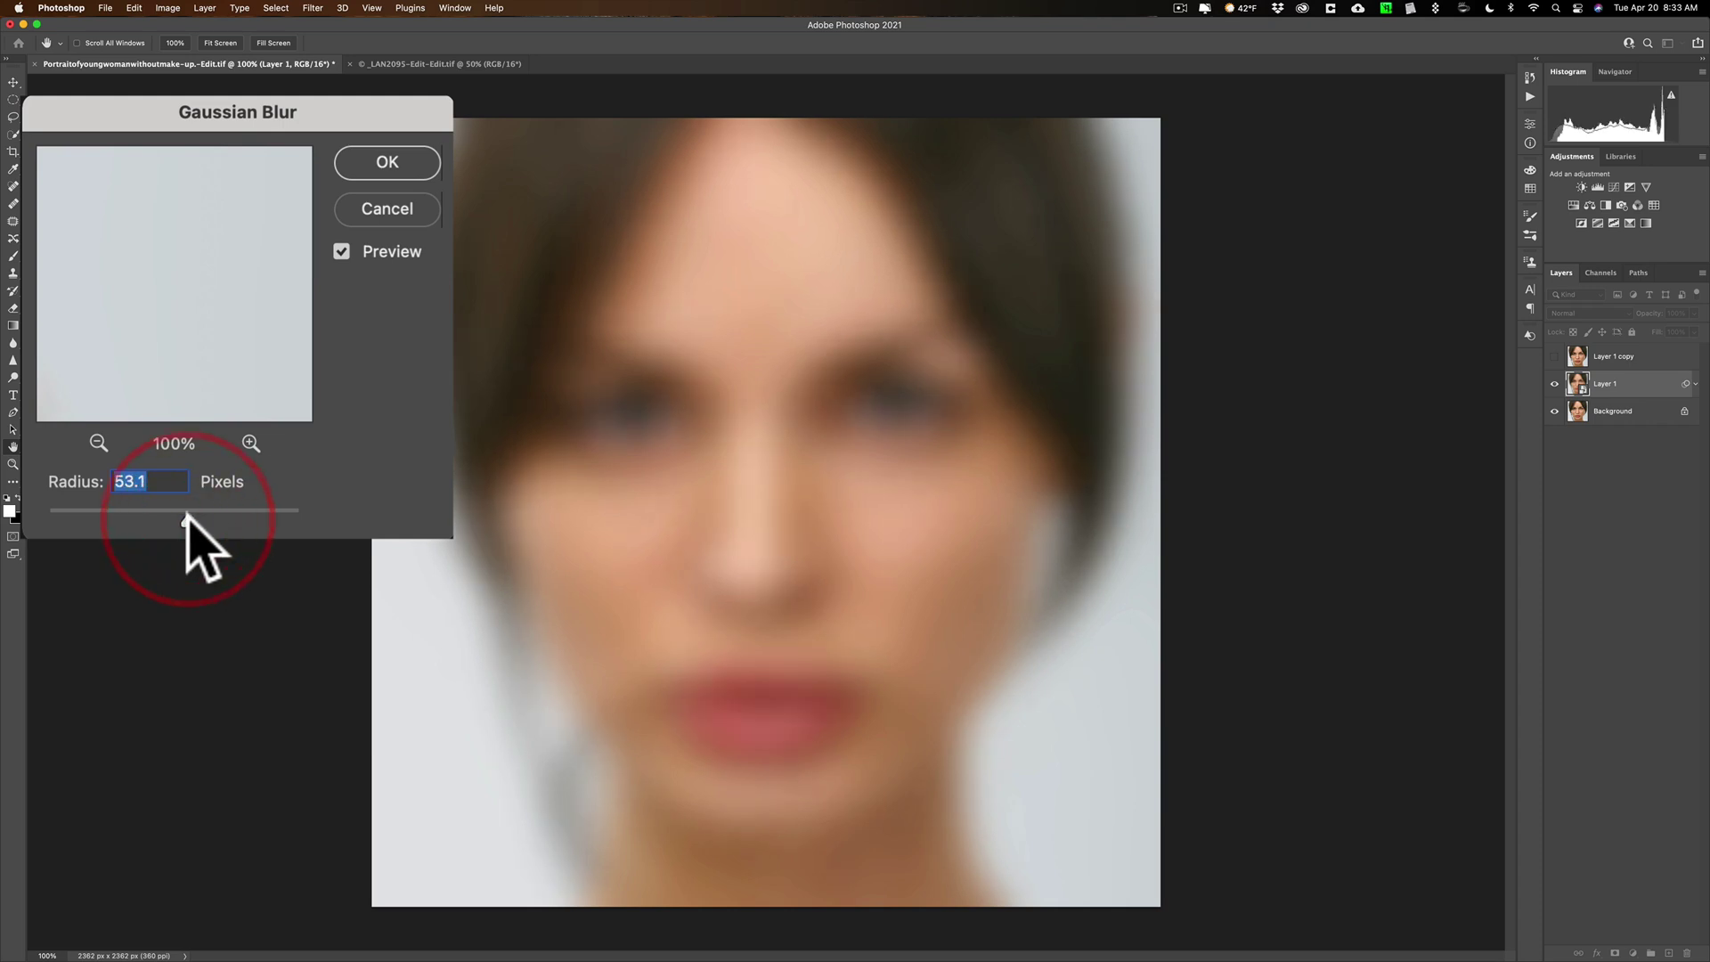
pyautogui.click(398, 160)
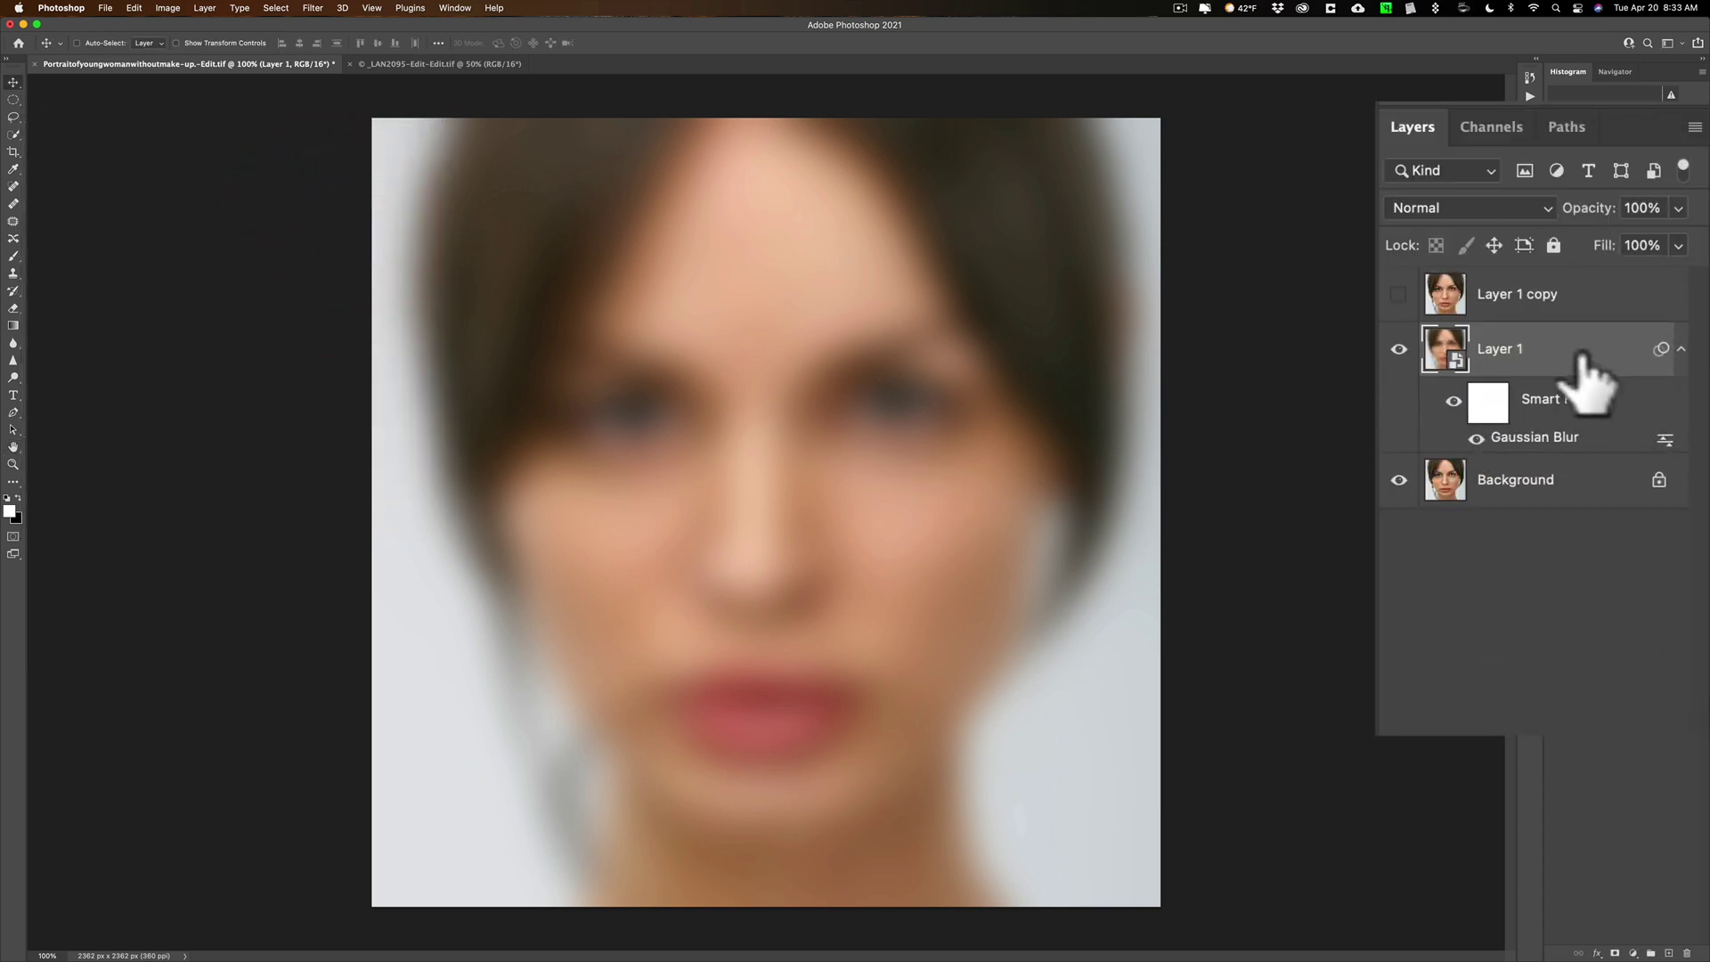
# - Review the Gaussian Blur settings without changes, then set Layer 1's blend mode to Screen
pyautogui.doubleClick(1541, 436)
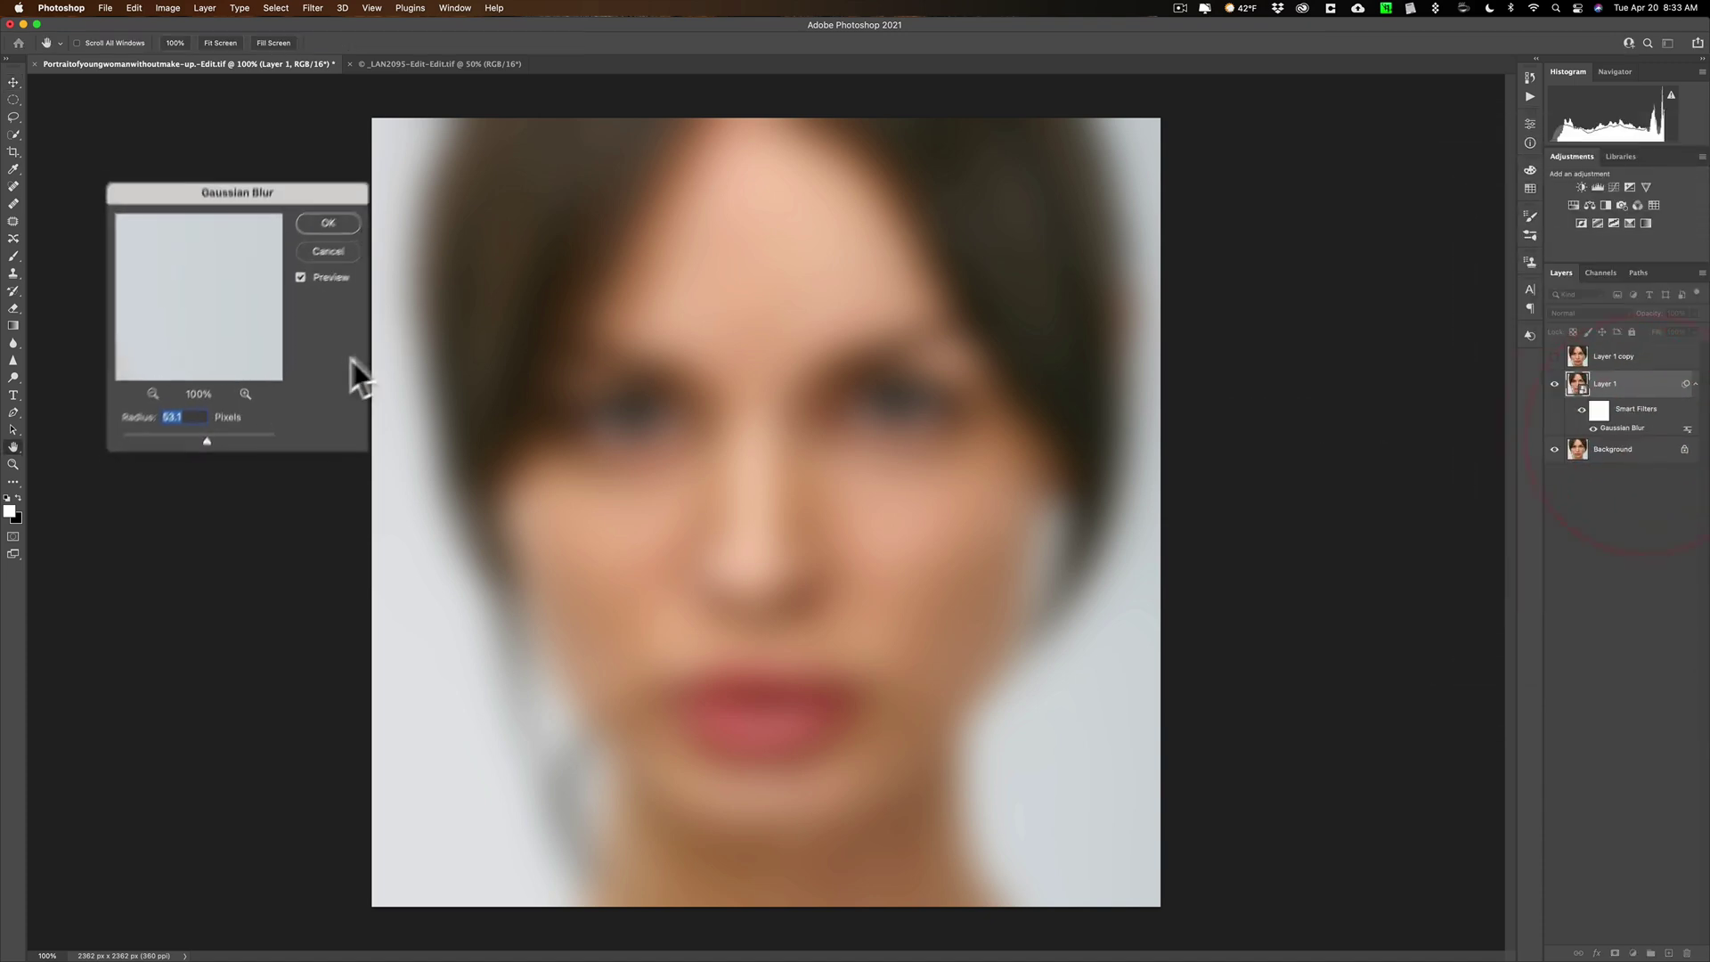
pyautogui.click(388, 219)
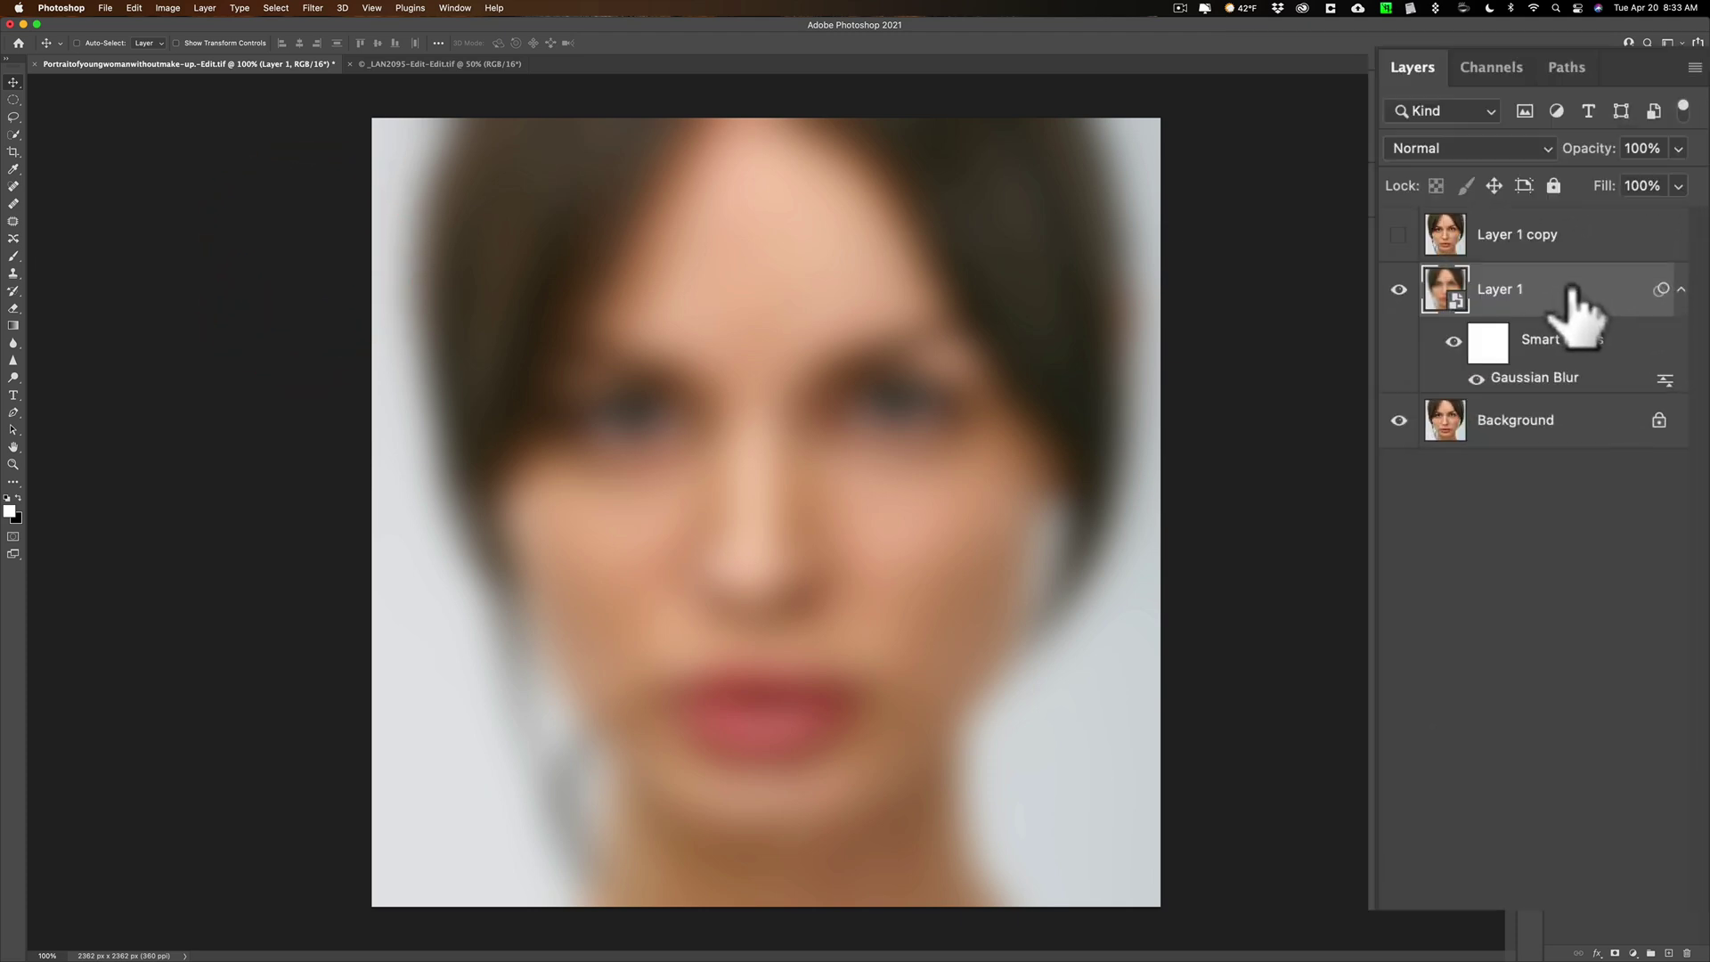
pyautogui.click(1466, 149)
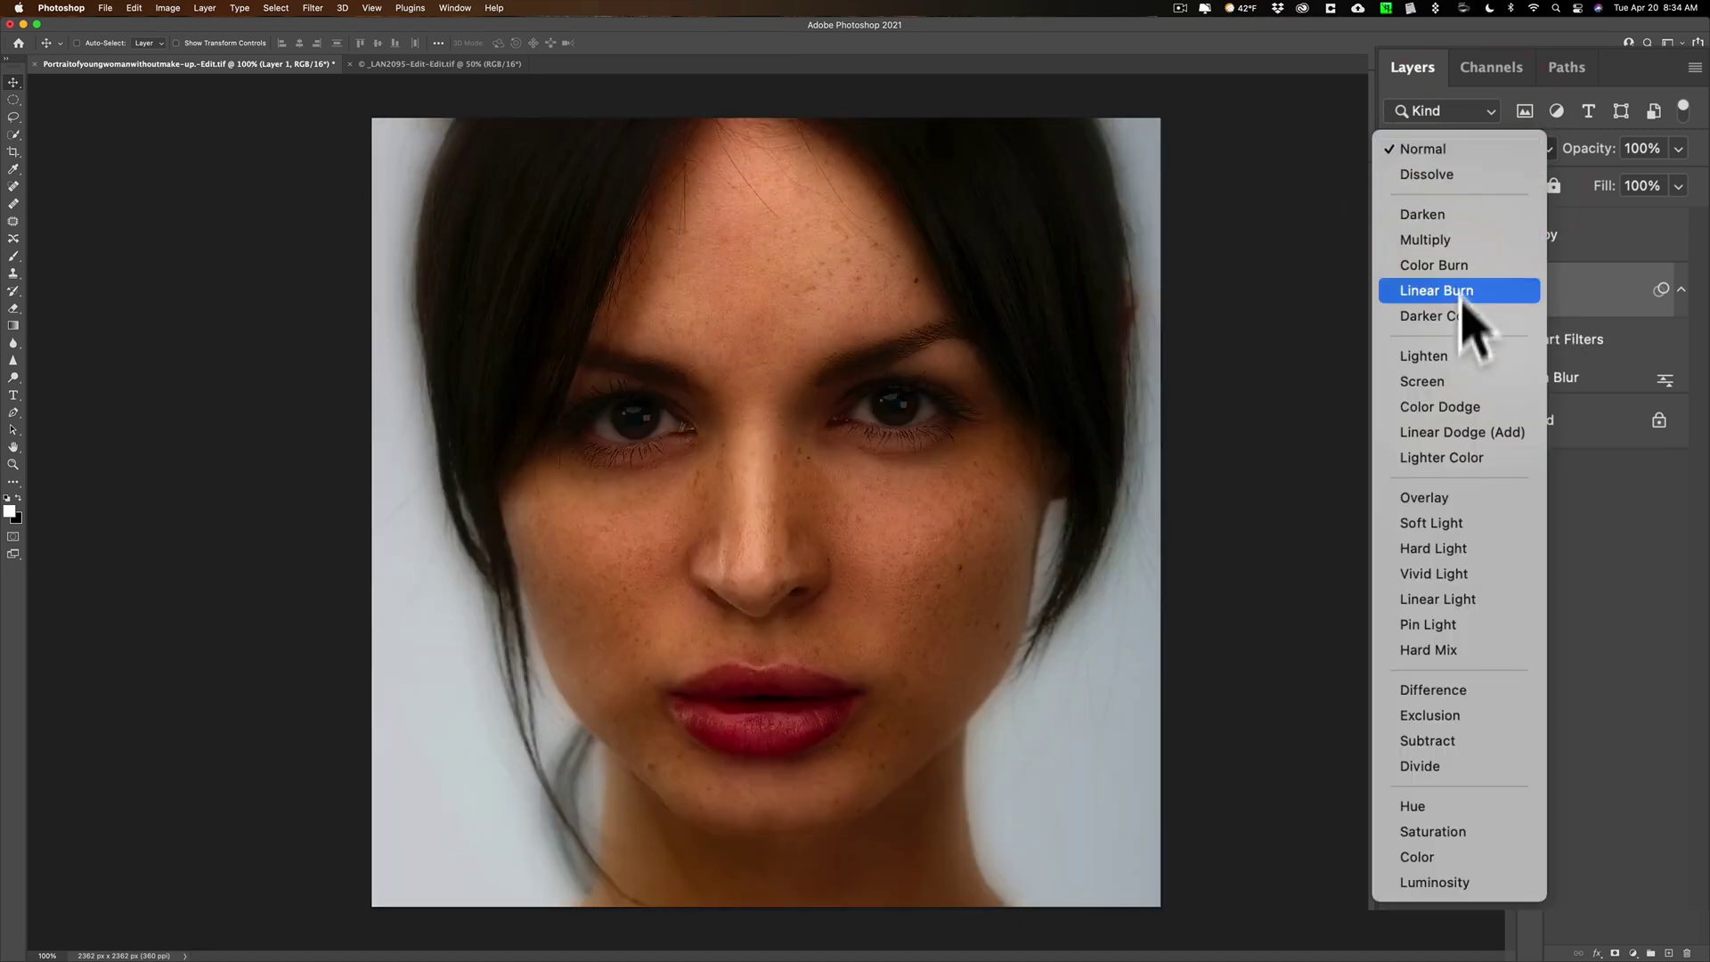
pyautogui.click(1470, 381)
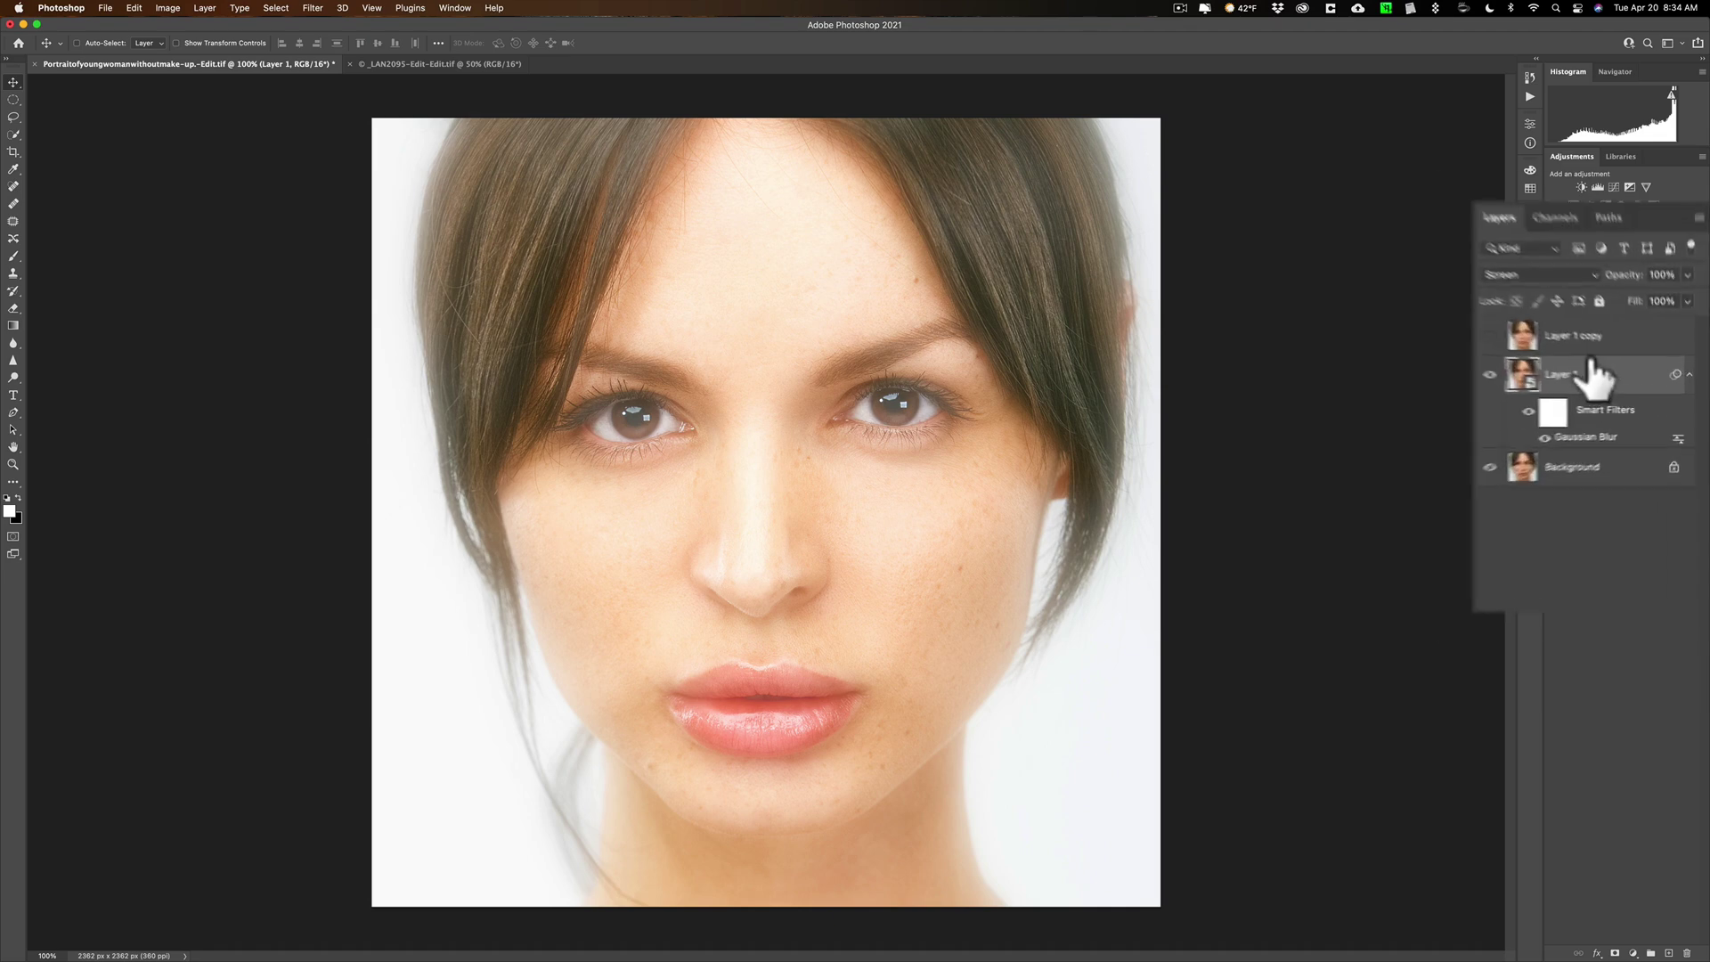
# - Select and unhide Layer 1 copy, then convert it into a smart object
pyautogui.click(1572, 302)
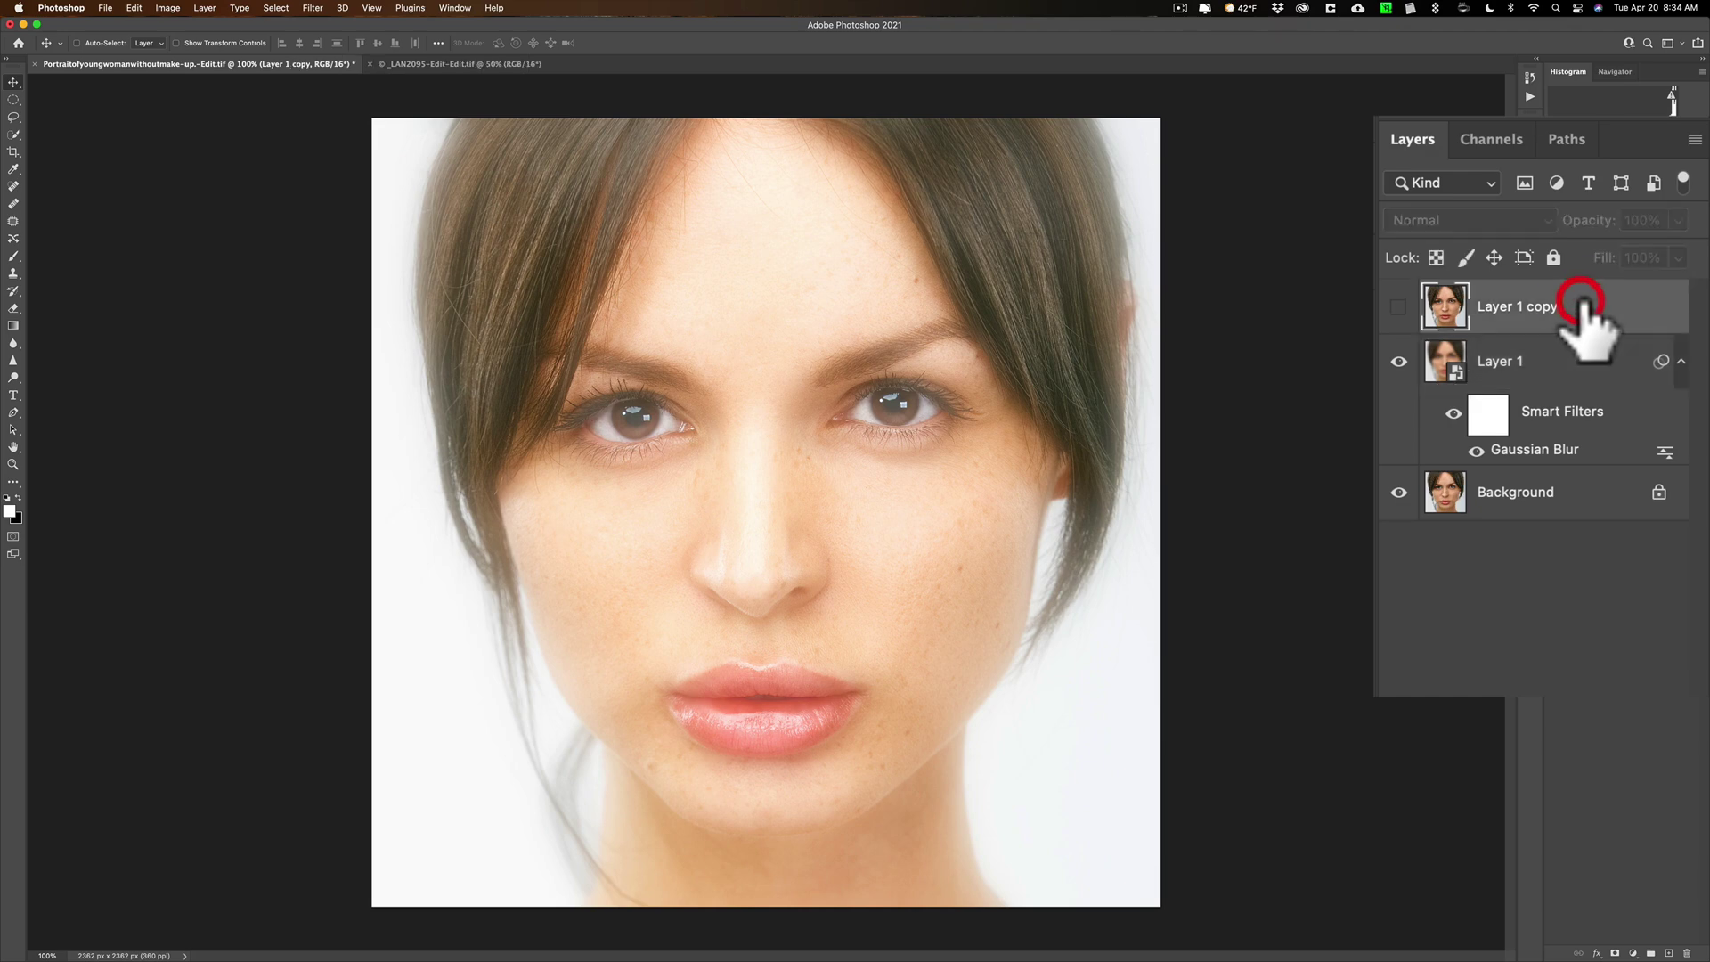
pyautogui.click(1399, 306)
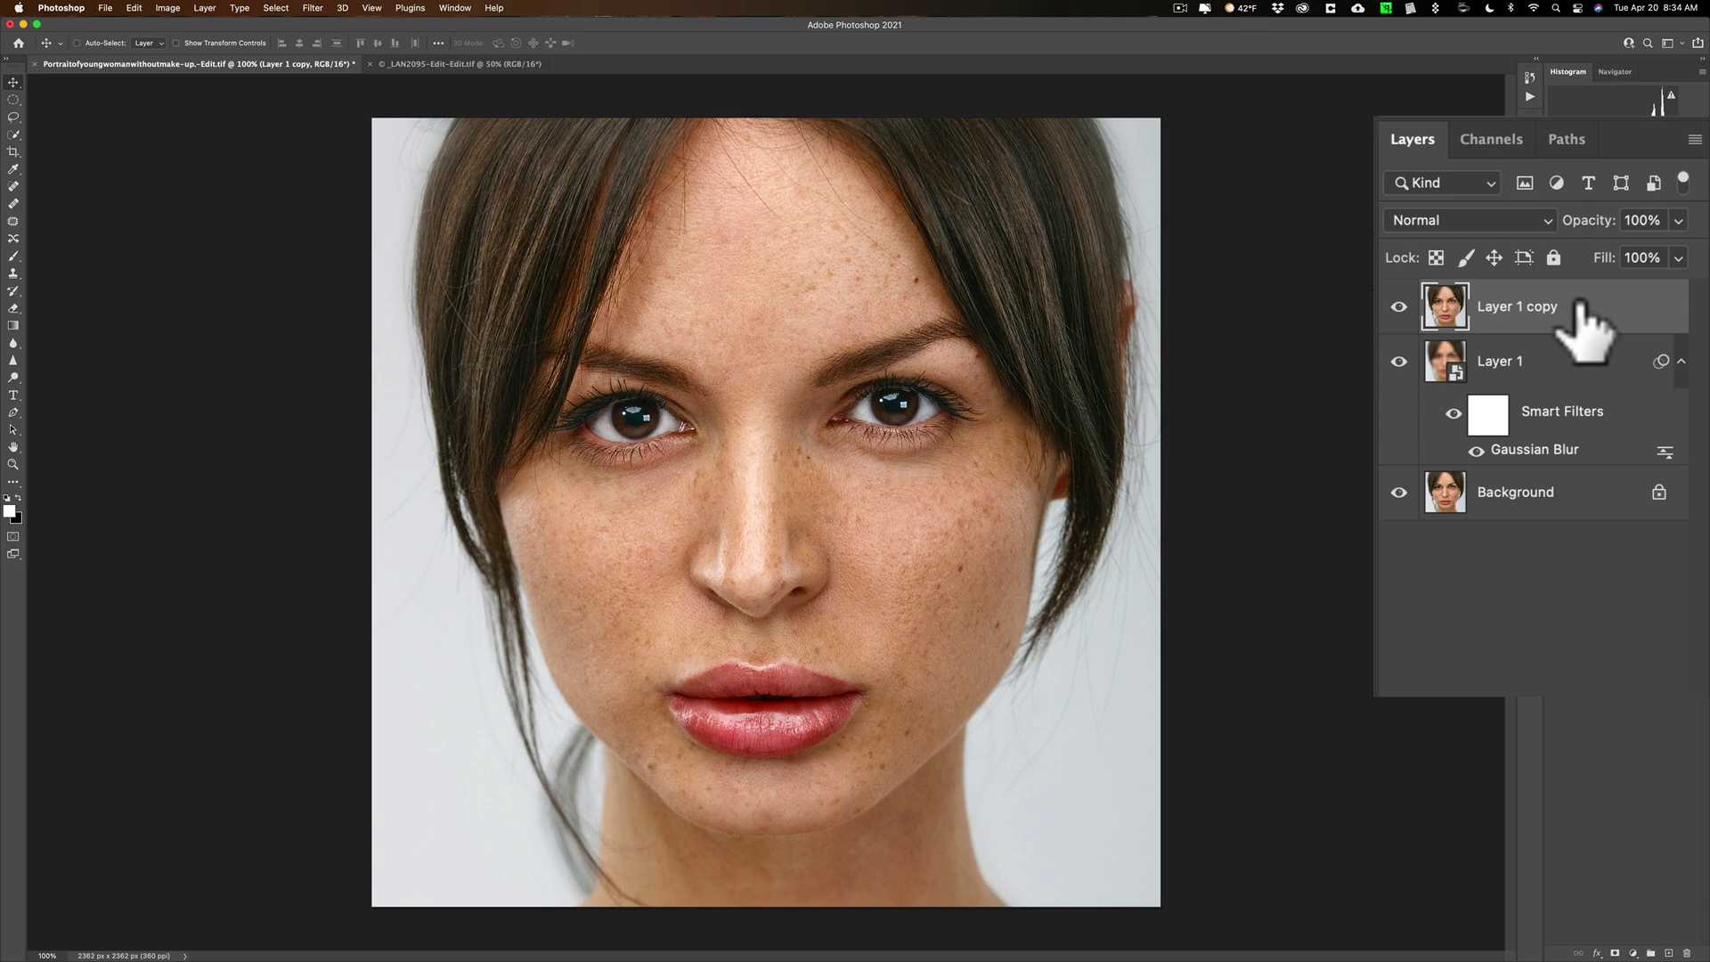
pyautogui.rightClick(1644, 351)
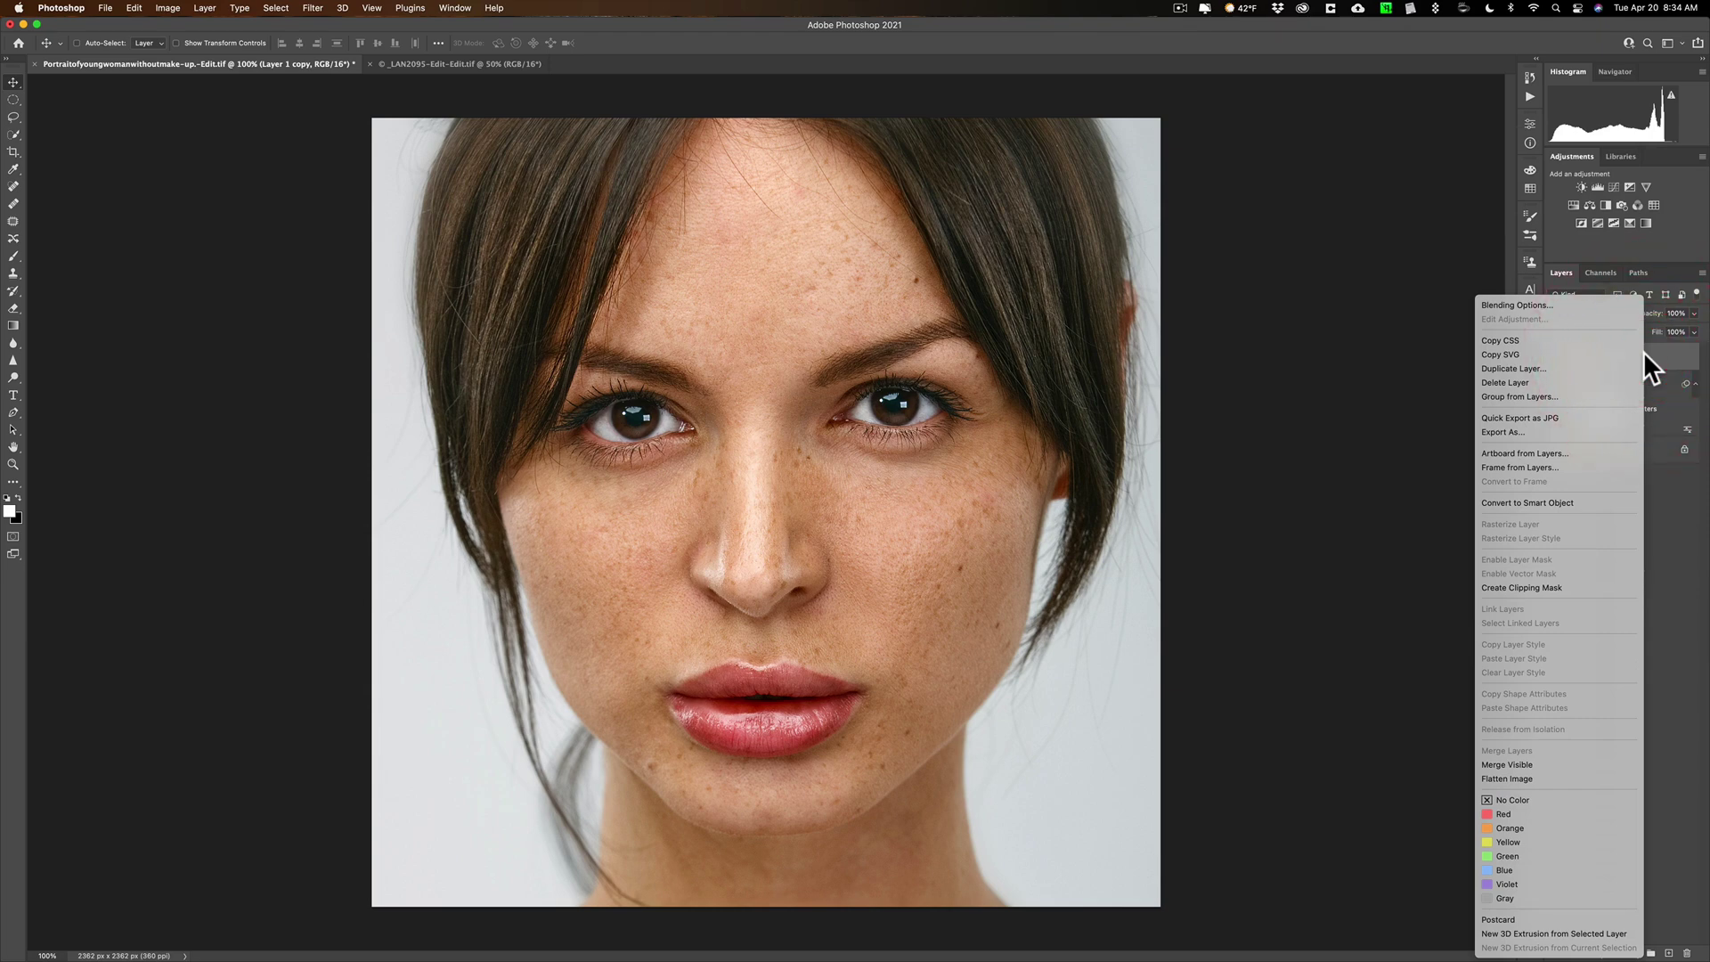
pyautogui.click(1575, 503)
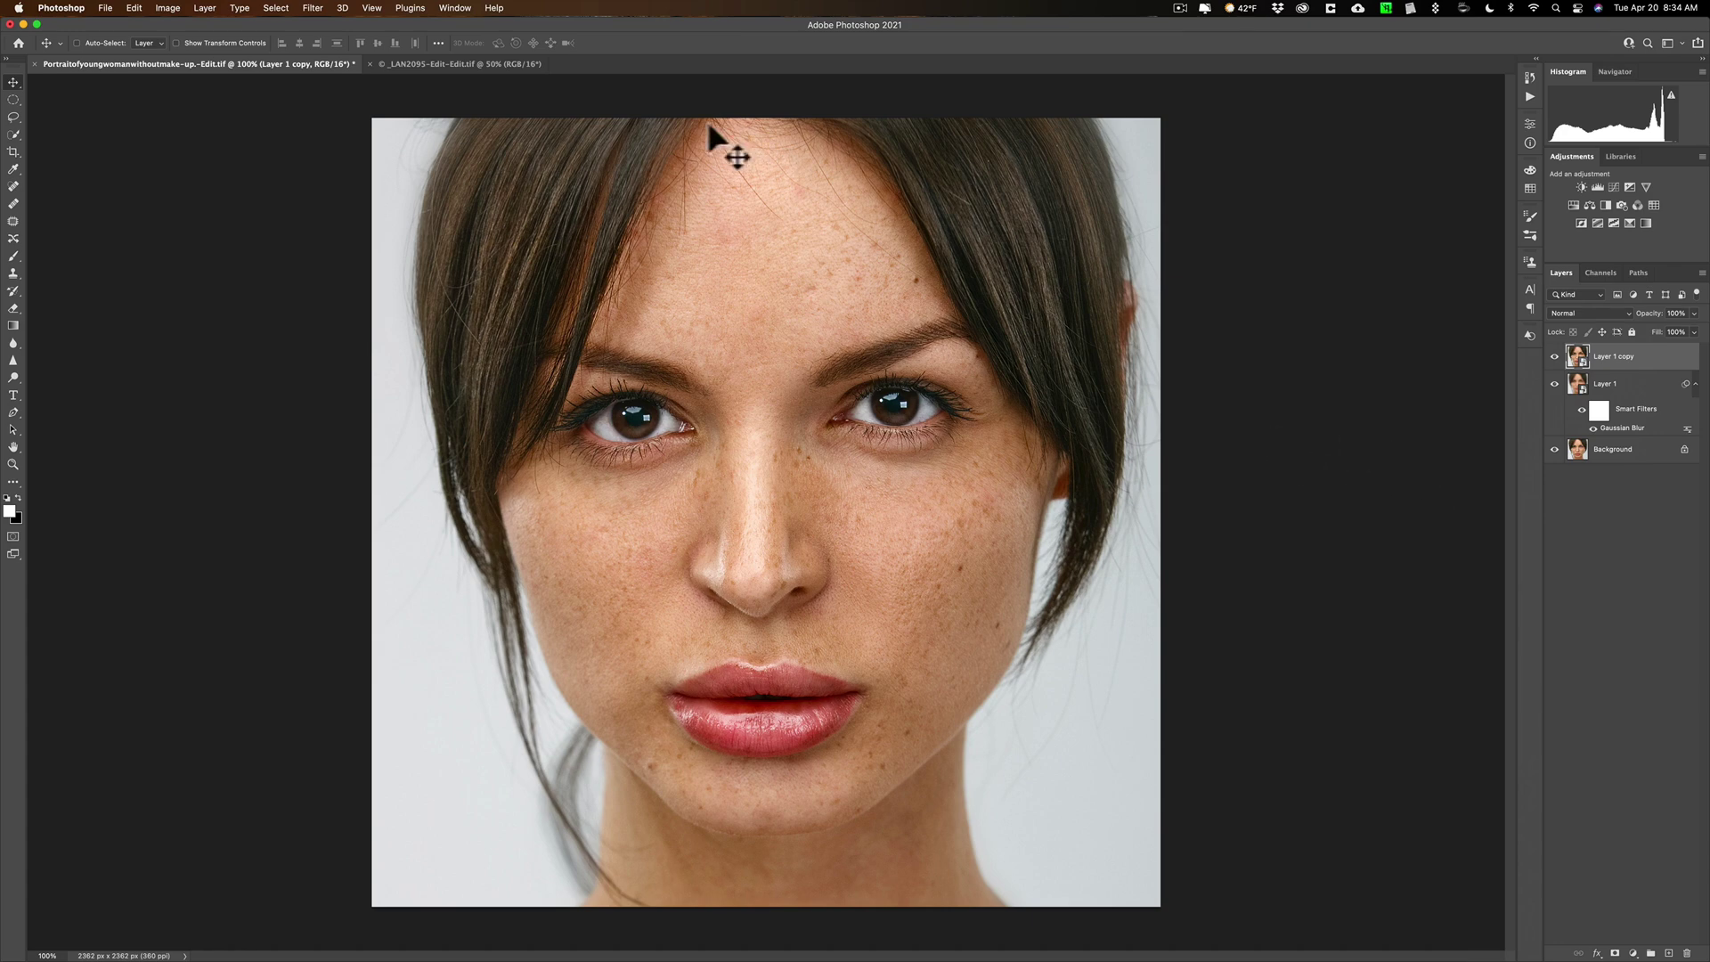
# - Apply a 9.3-pixel High Pass smart filter to Layer 1 copy and review its settings
pyautogui.click(317, 8)
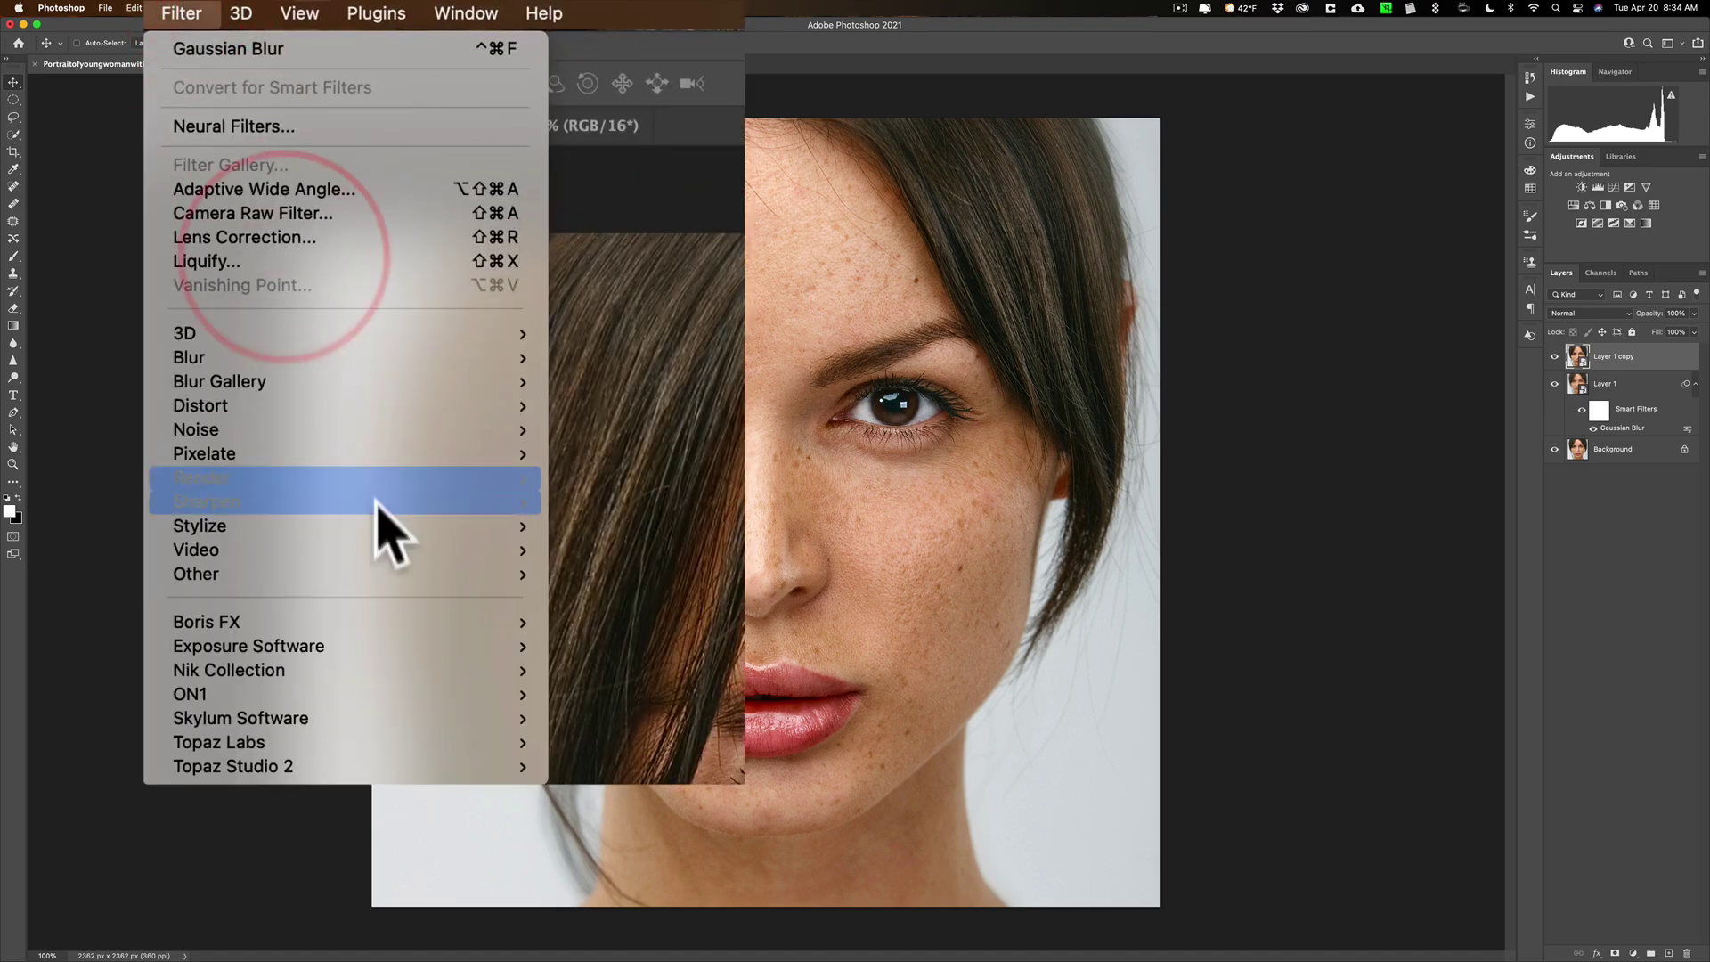
pyautogui.moveTo(428, 577)
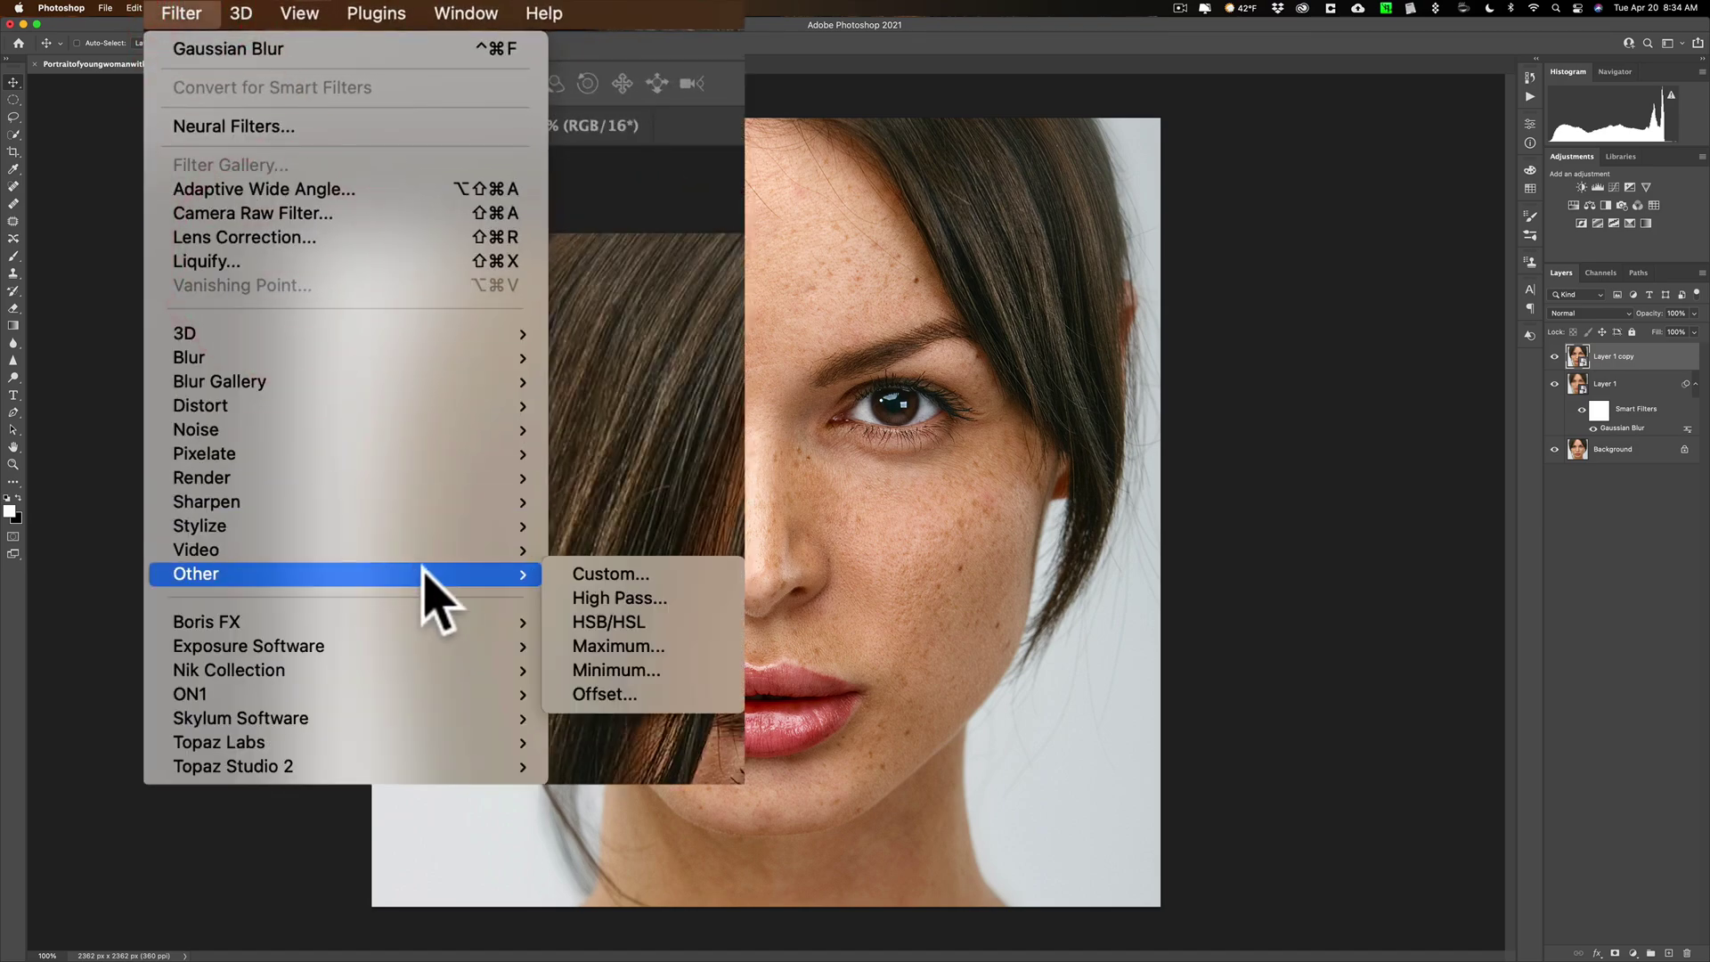
pyautogui.click(614, 598)
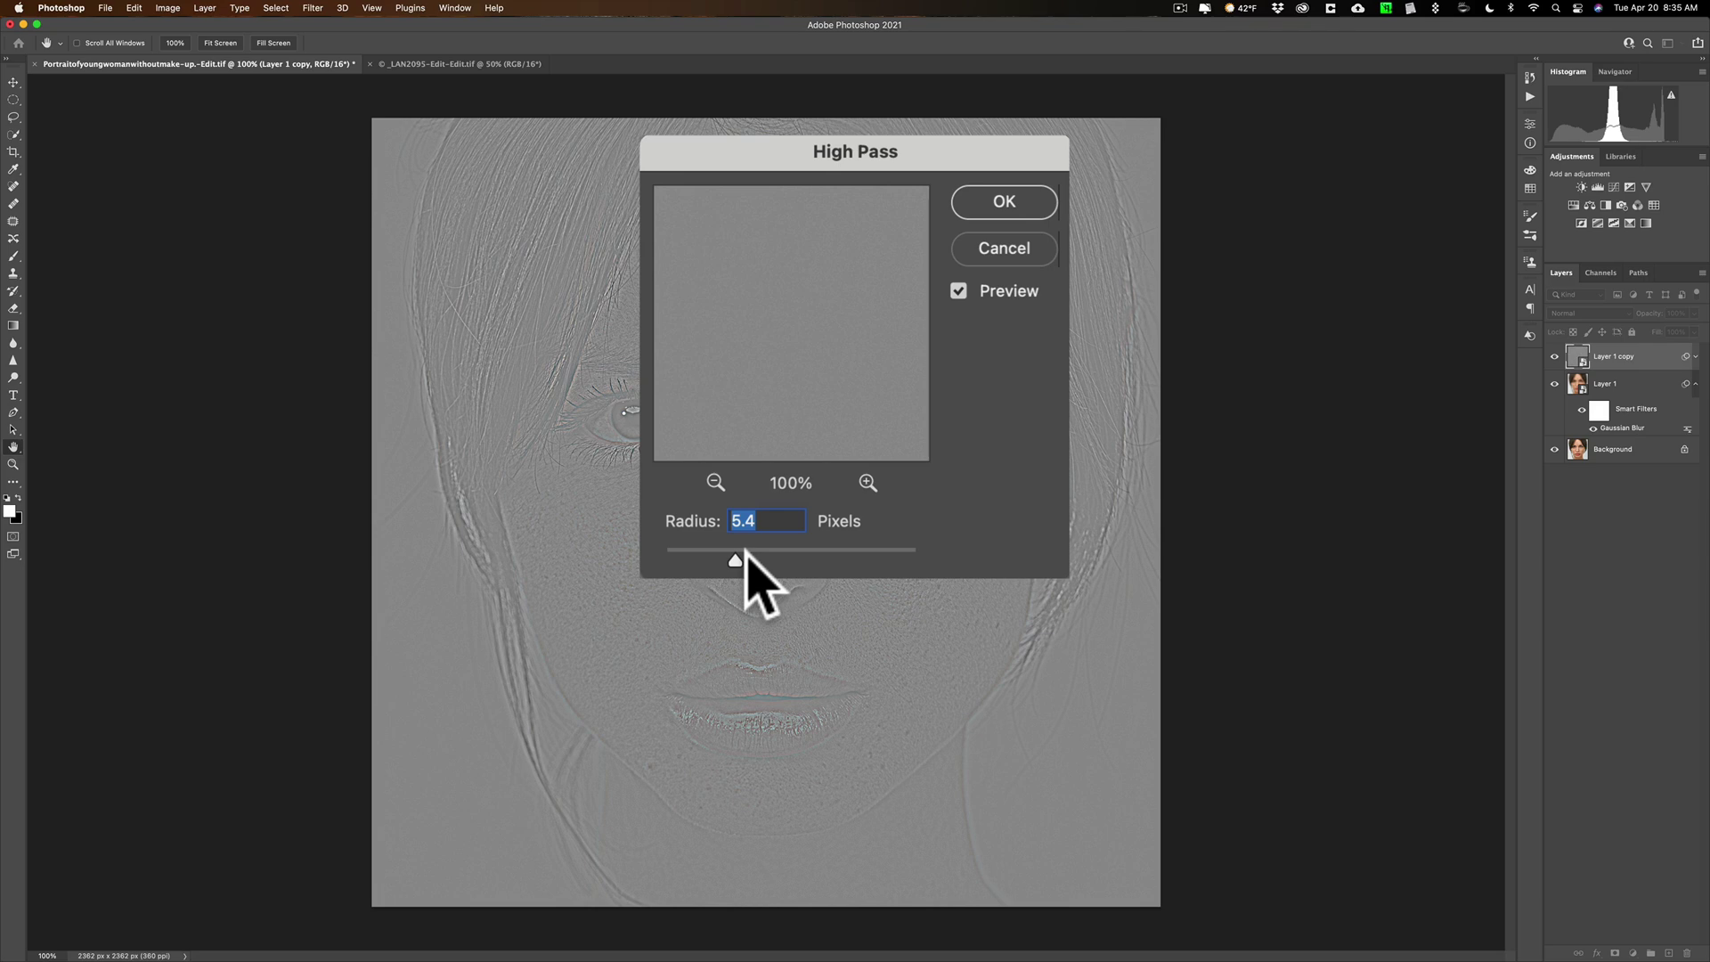
pyautogui.click(758, 551)
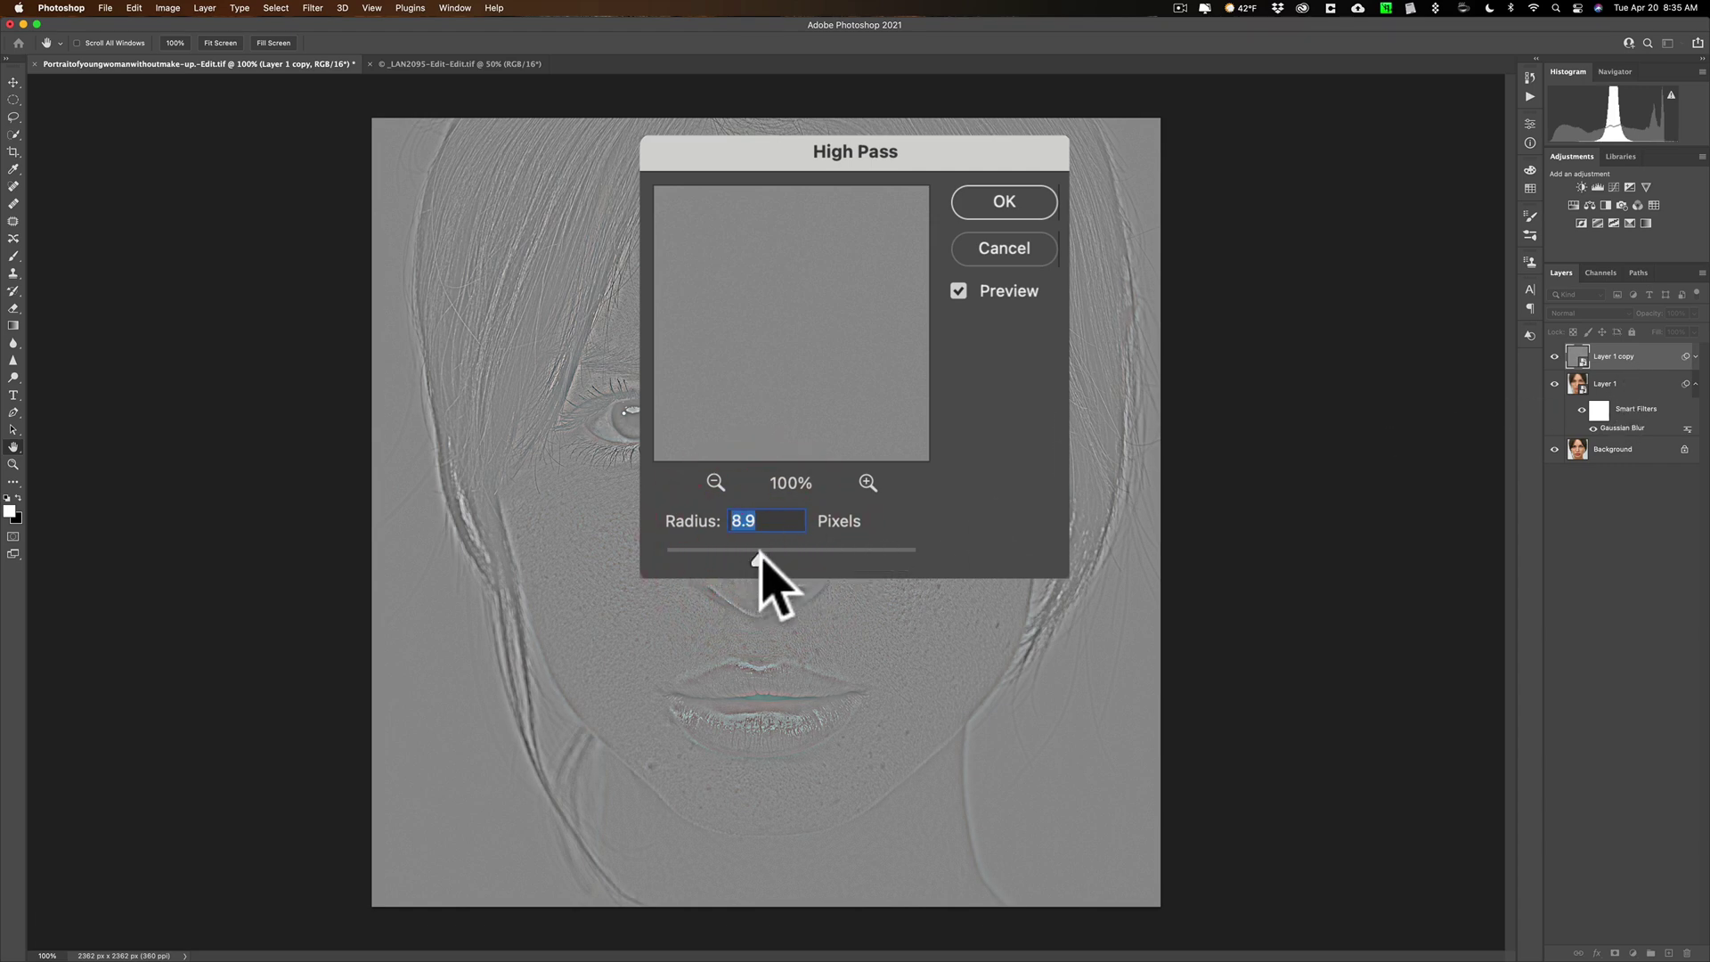
pyautogui.click(761, 559)
pyautogui.click(935, 274)
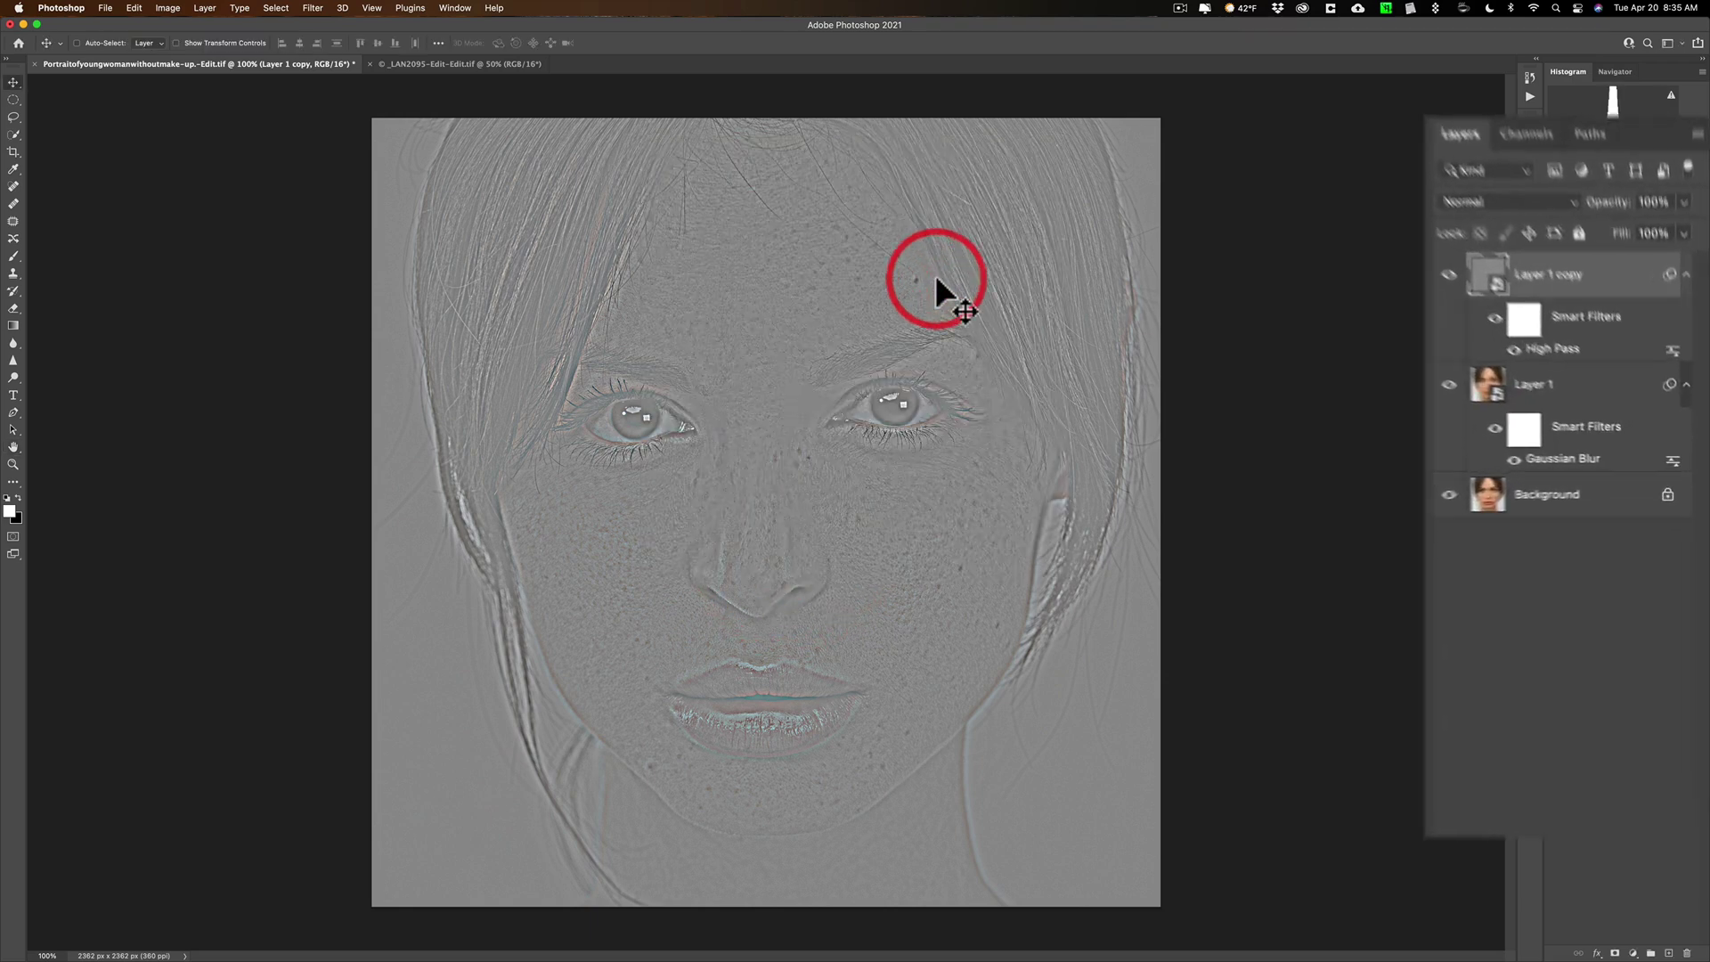
pyautogui.doubleClick(1534, 326)
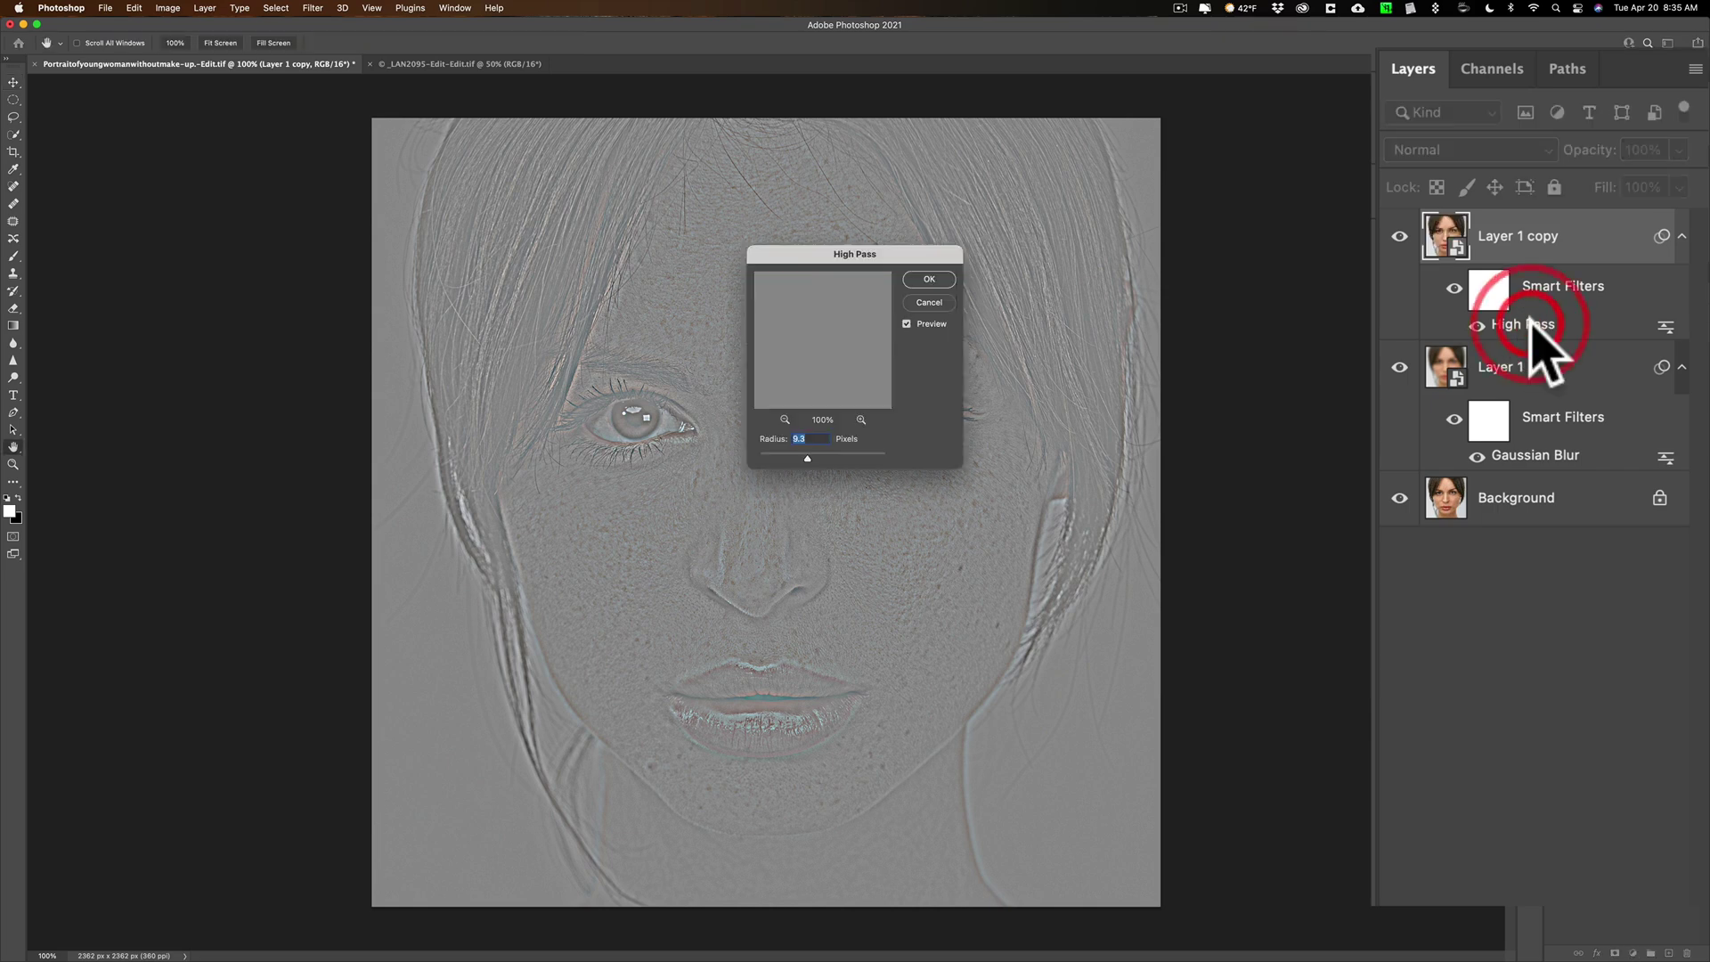
pyautogui.click(927, 303)
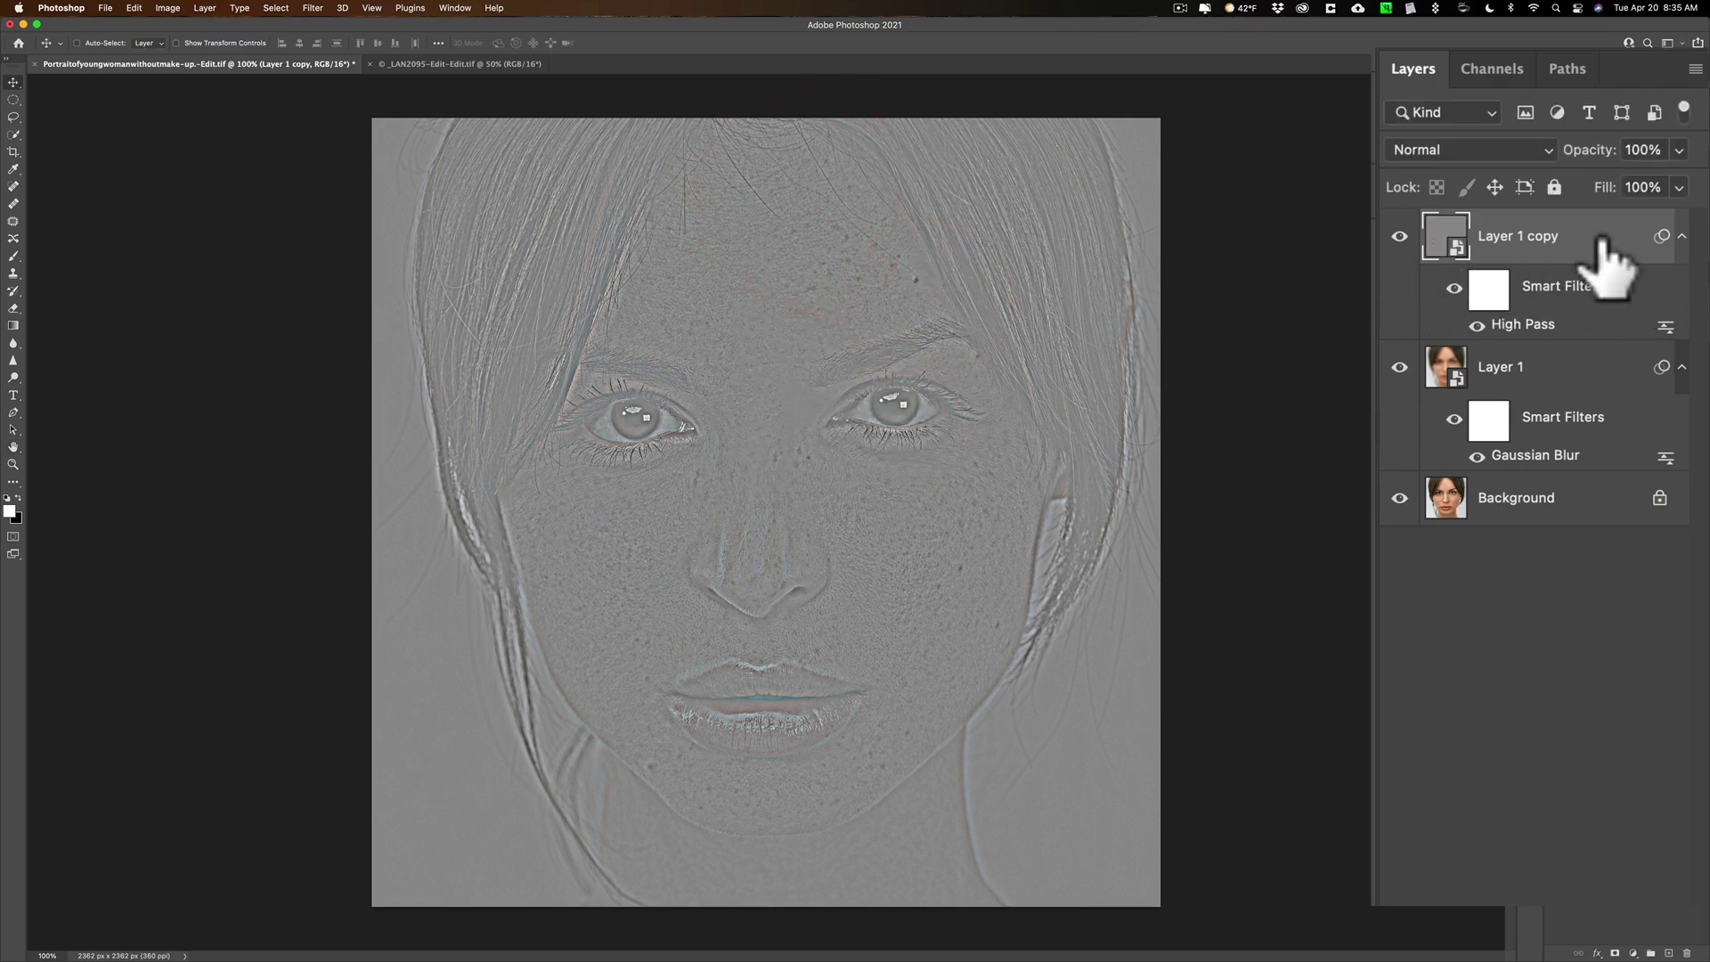
# - Set Layer 1 copy to Soft Light and toggle its visibility to compare the sharpening
pyautogui.click(1547, 154)
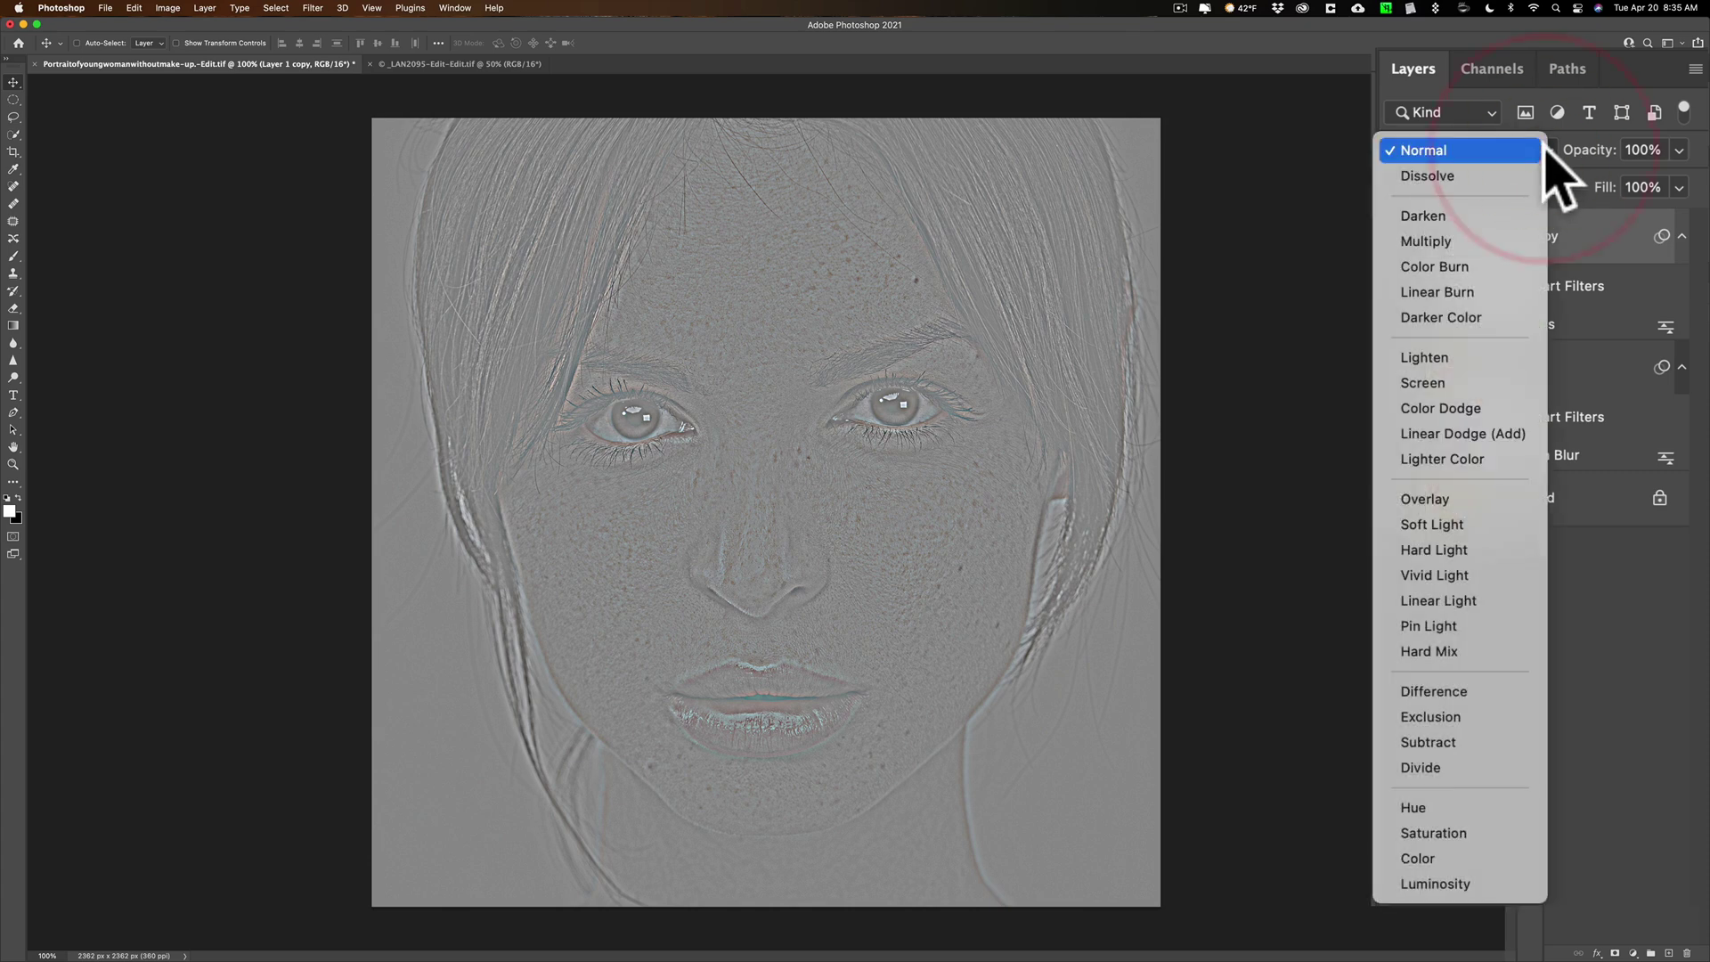
pyautogui.click(1454, 528)
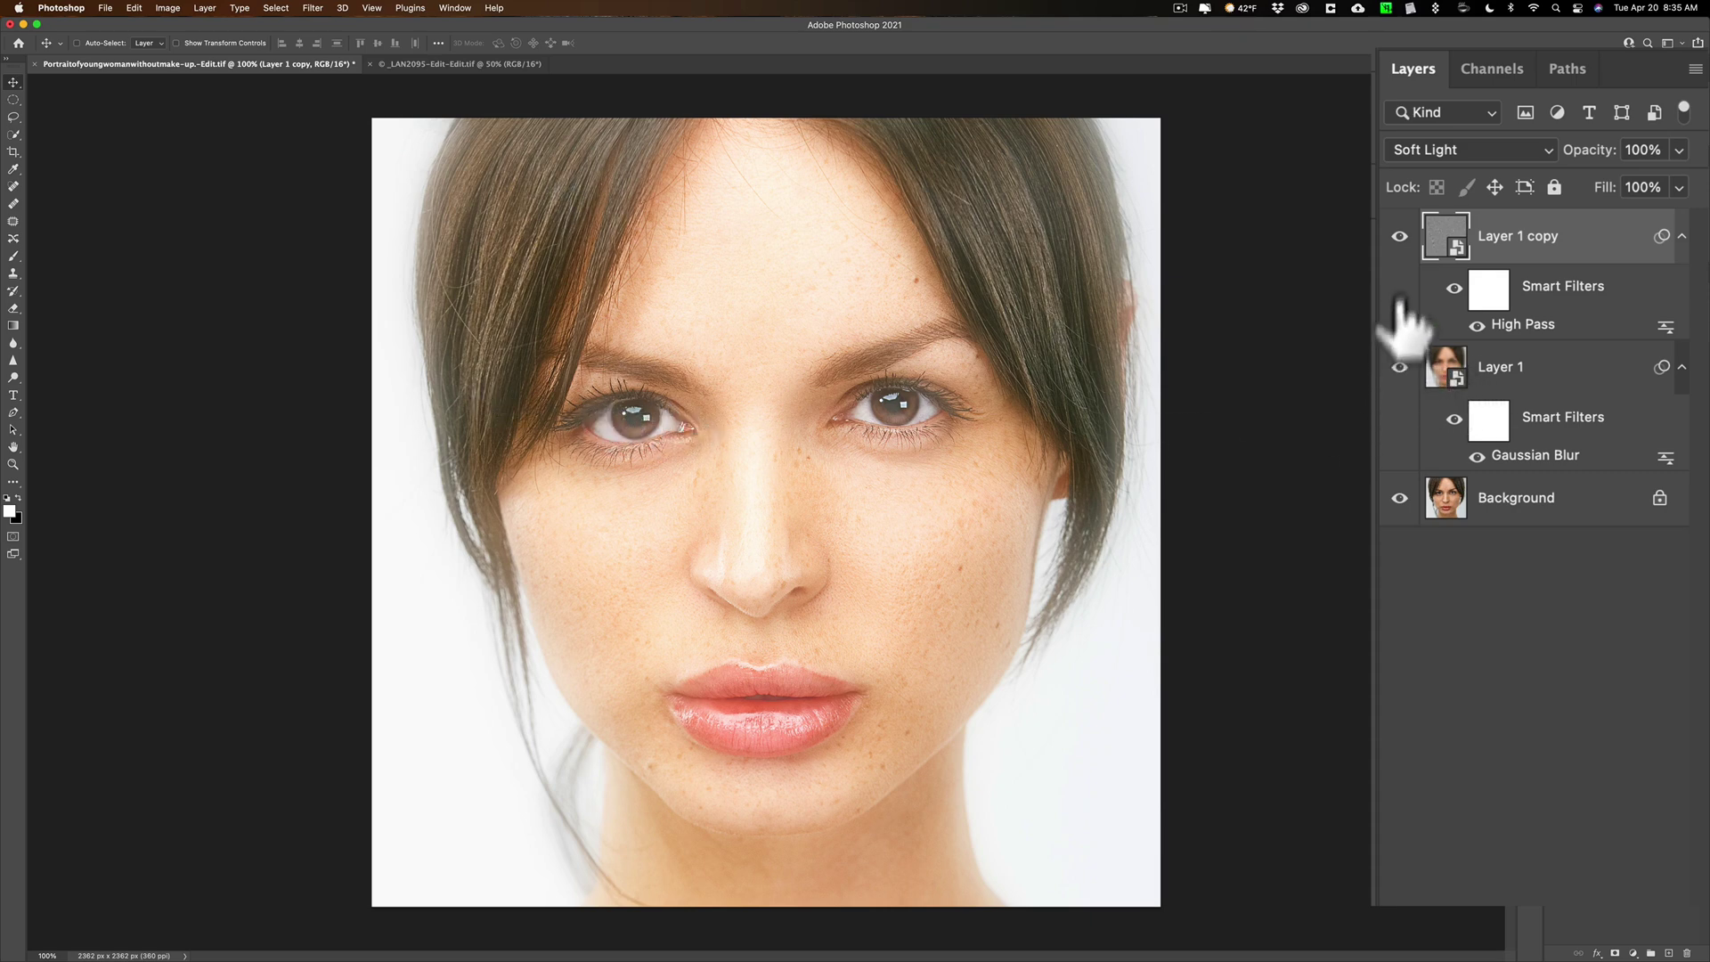
pyautogui.click(1400, 237)
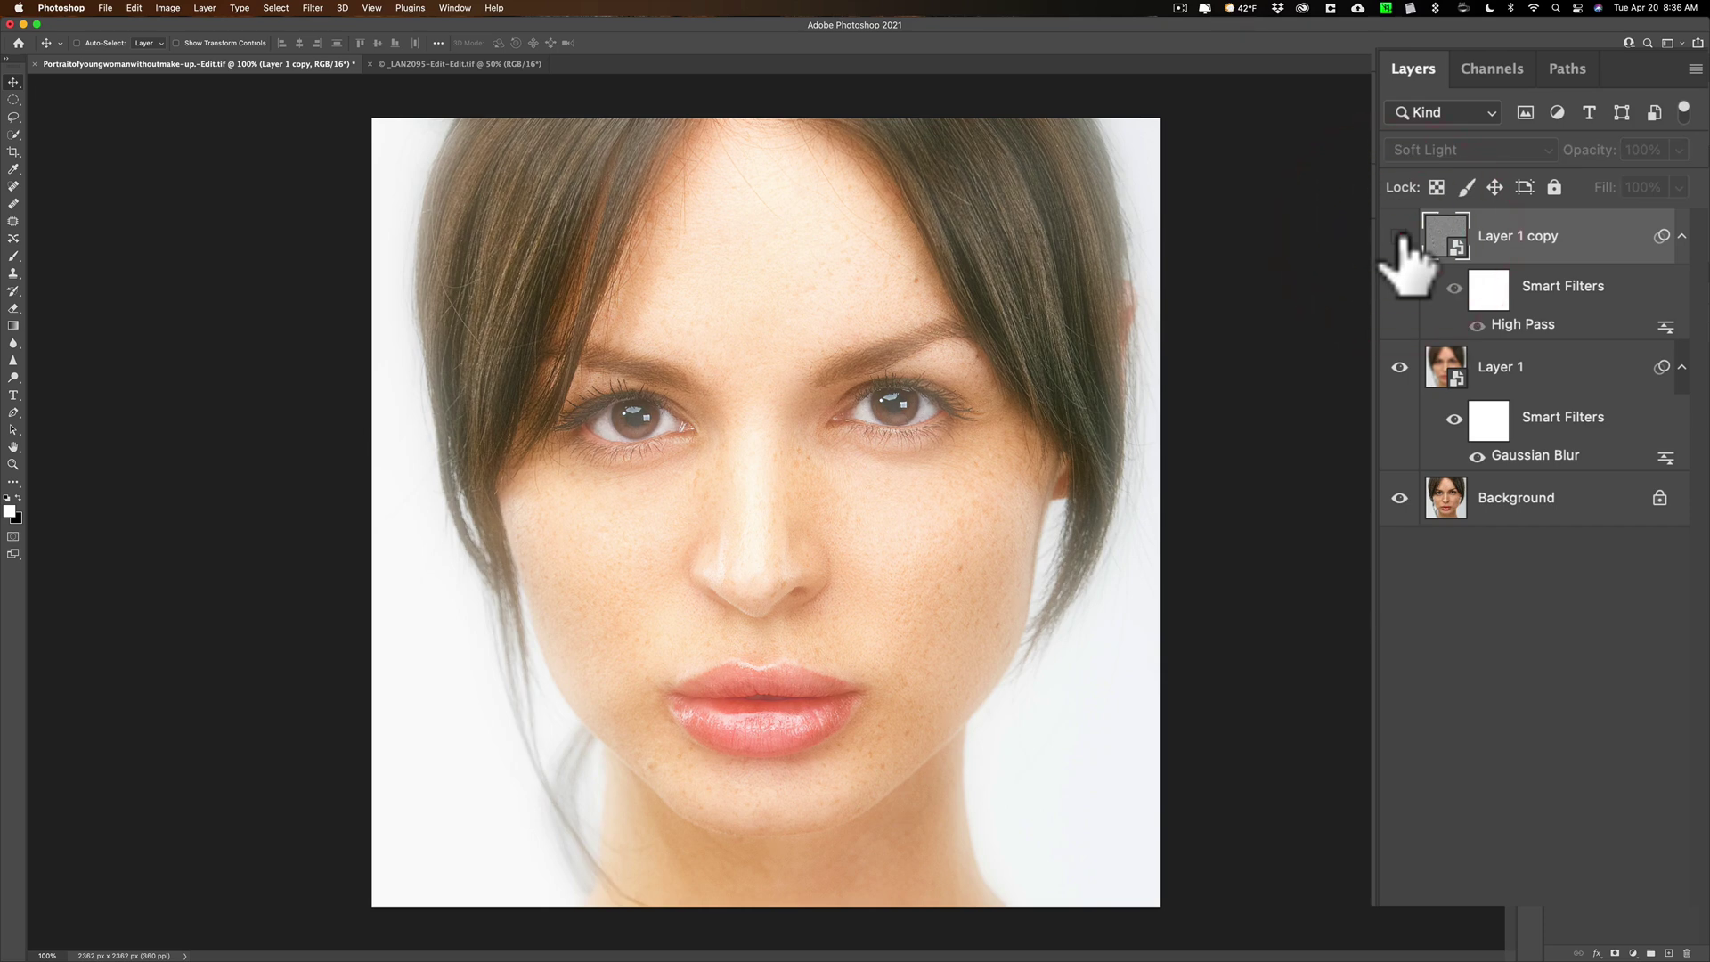
pyautogui.click(1402, 237)
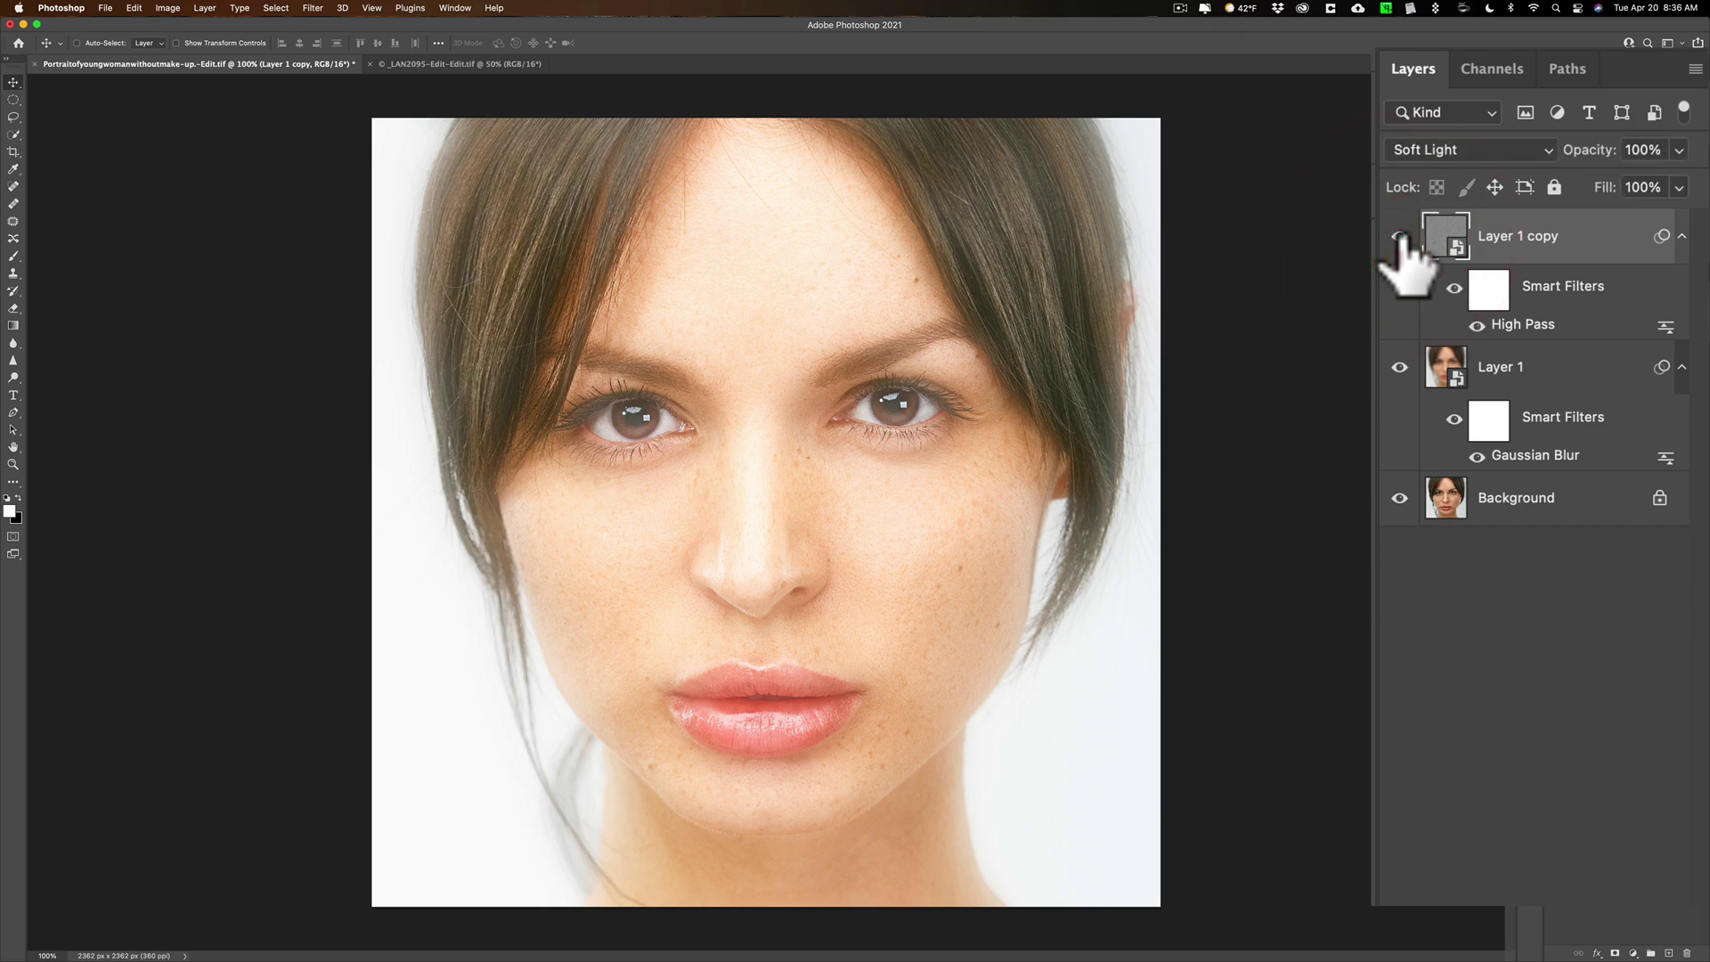
pyautogui.click(1400, 237)
pyautogui.click(1401, 237)
# - Raise Layer 1's Gaussian Blur radius to about 111.8 pixels
pyautogui.doubleClick(1532, 456)
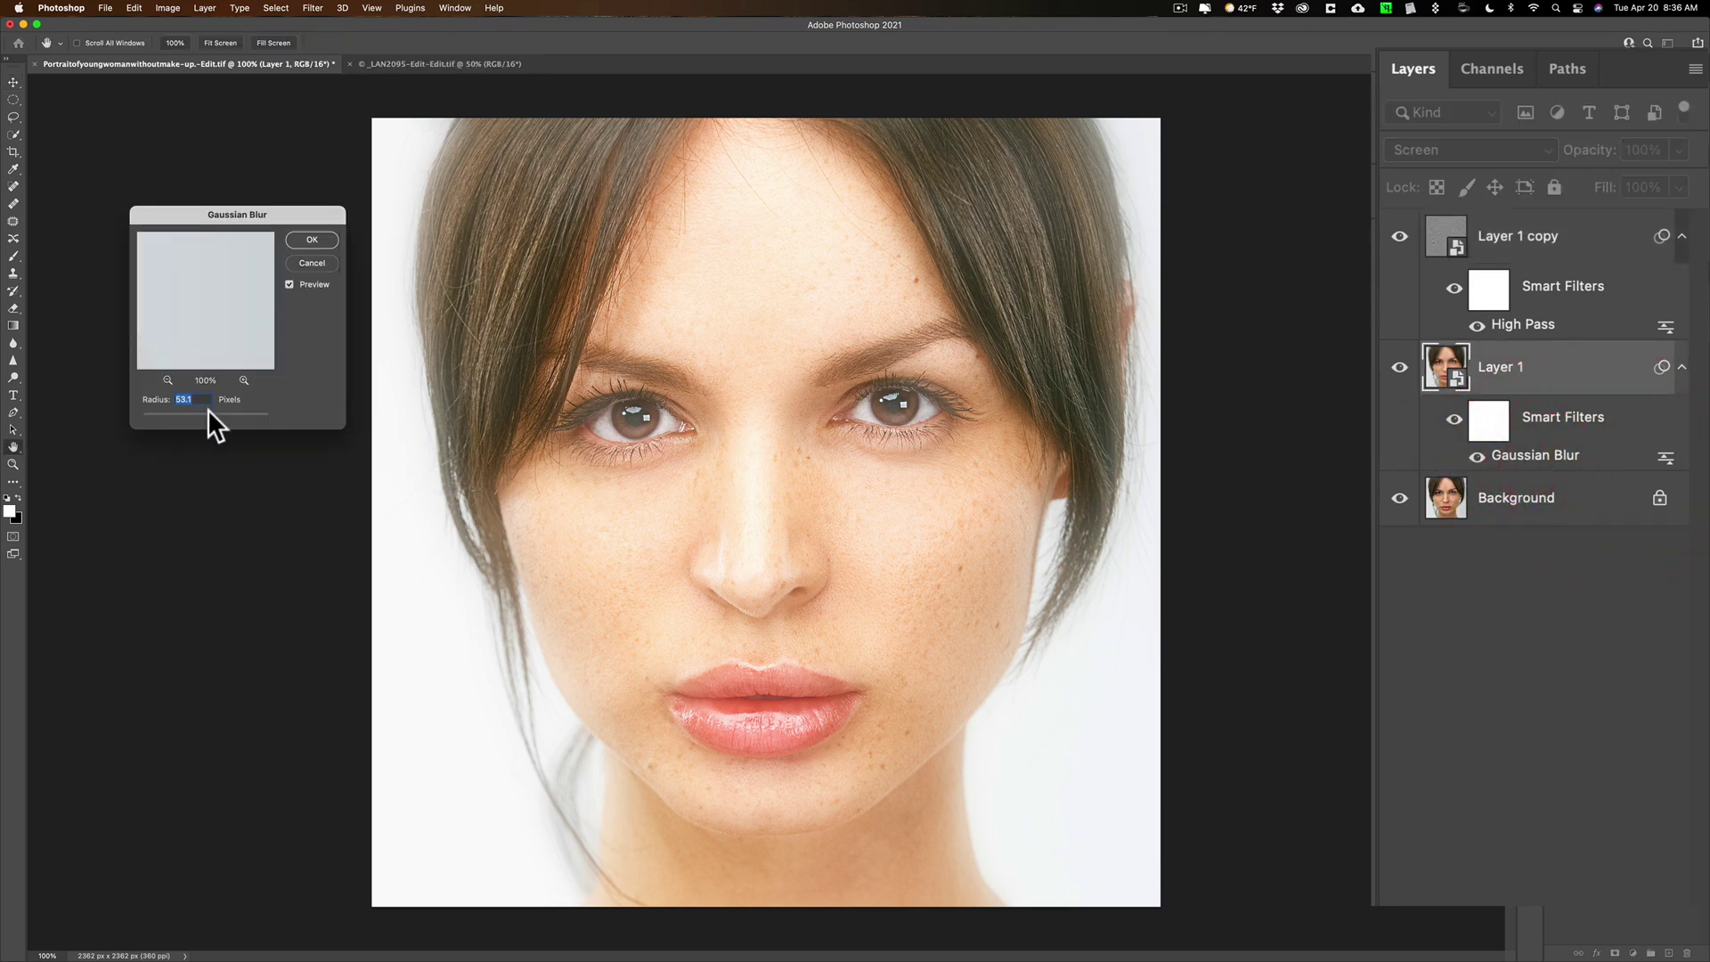
pyautogui.moveTo(232, 415); pyautogui.dragTo(237, 412)
pyautogui.click(312, 241)
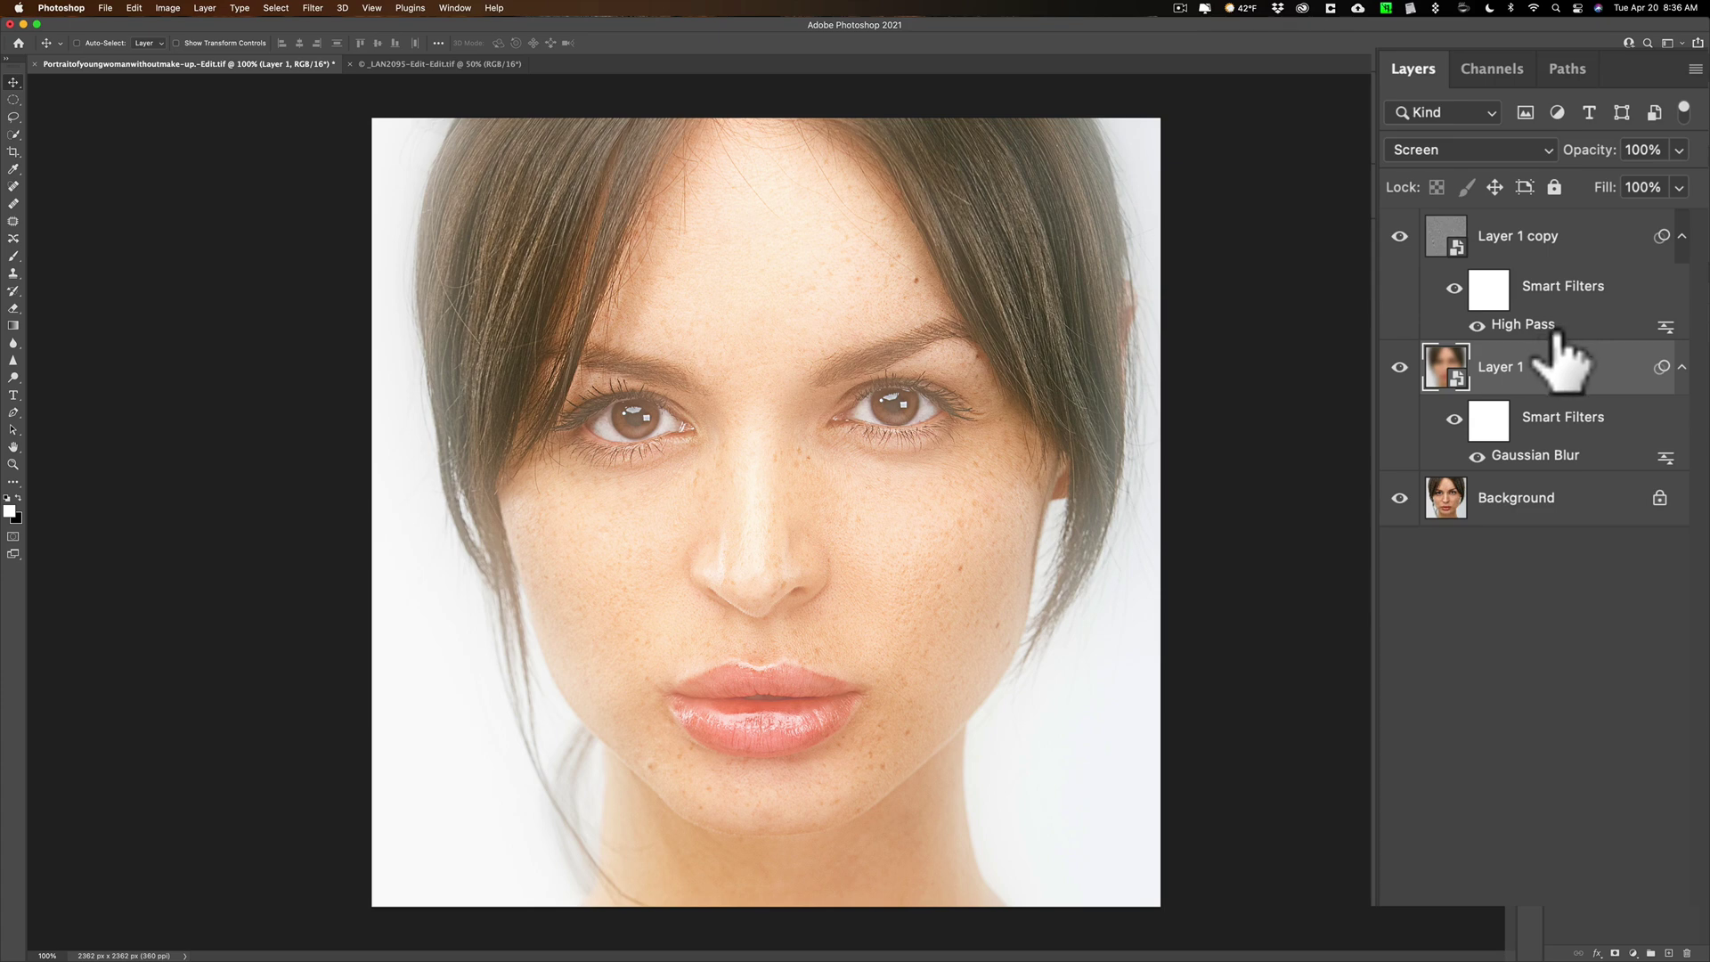
# - Switch to the _LAN2095-Edit-Edit.tif lake landscape document
pyautogui.click(456, 62)
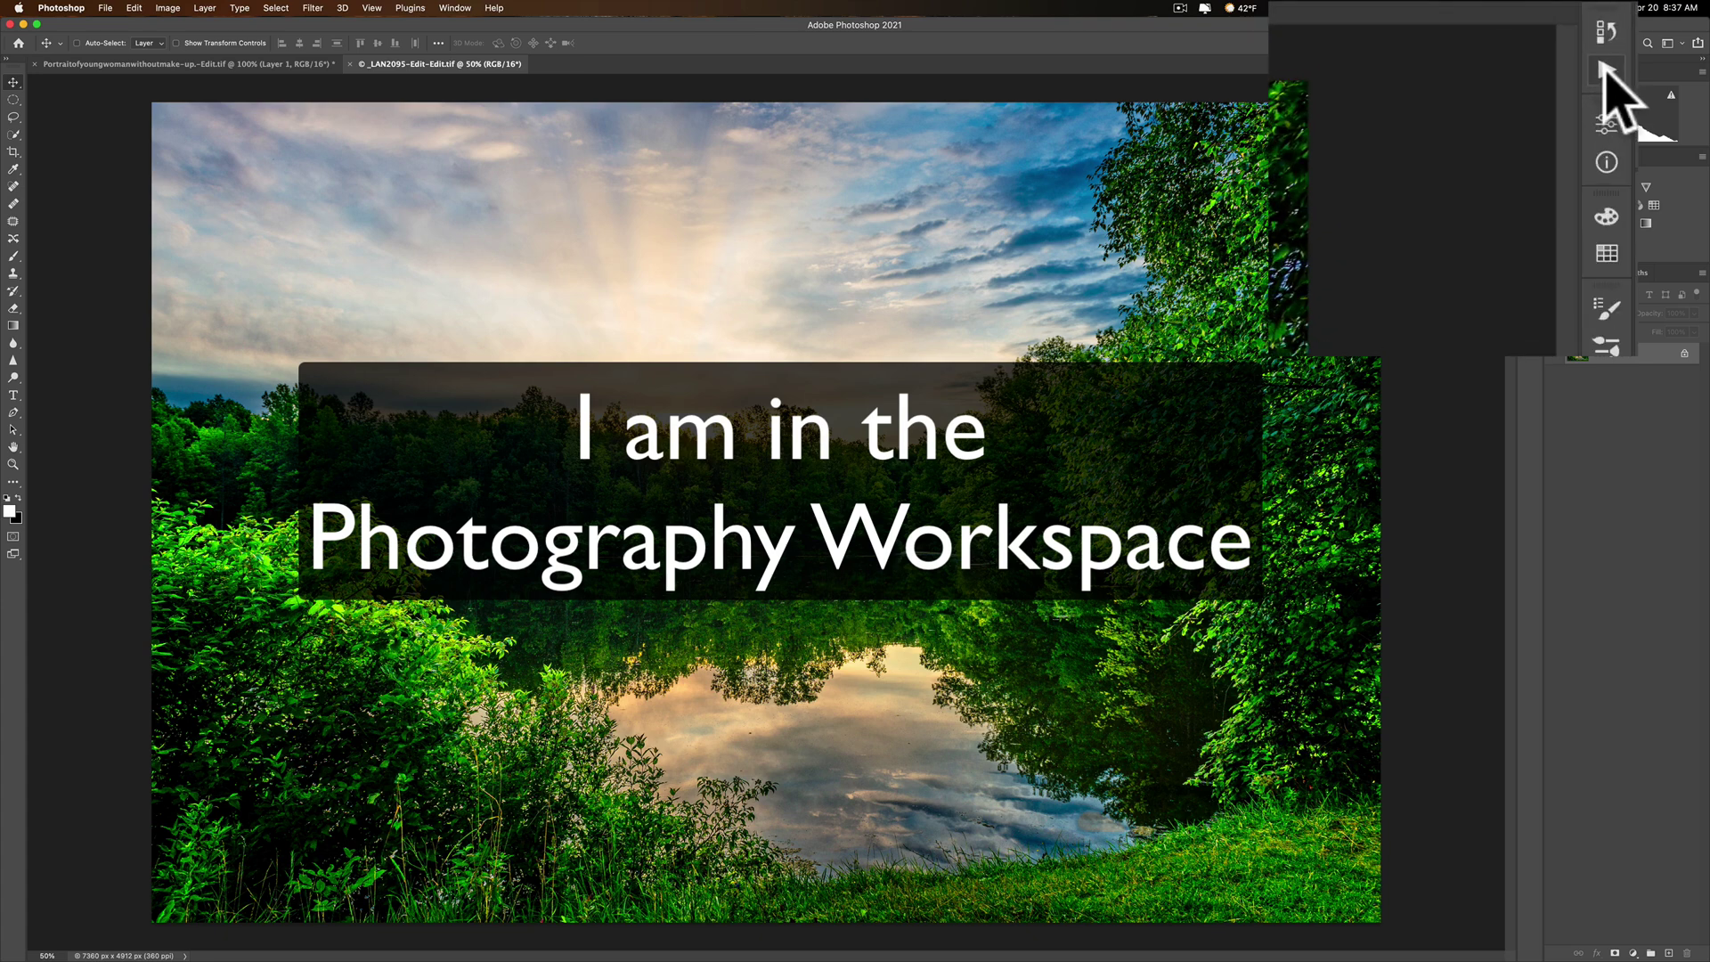
# - Record a new 'Orton Effect' action, duplicate the landscape layer, and hide Layer 1 copy
pyautogui.click(1607, 70)
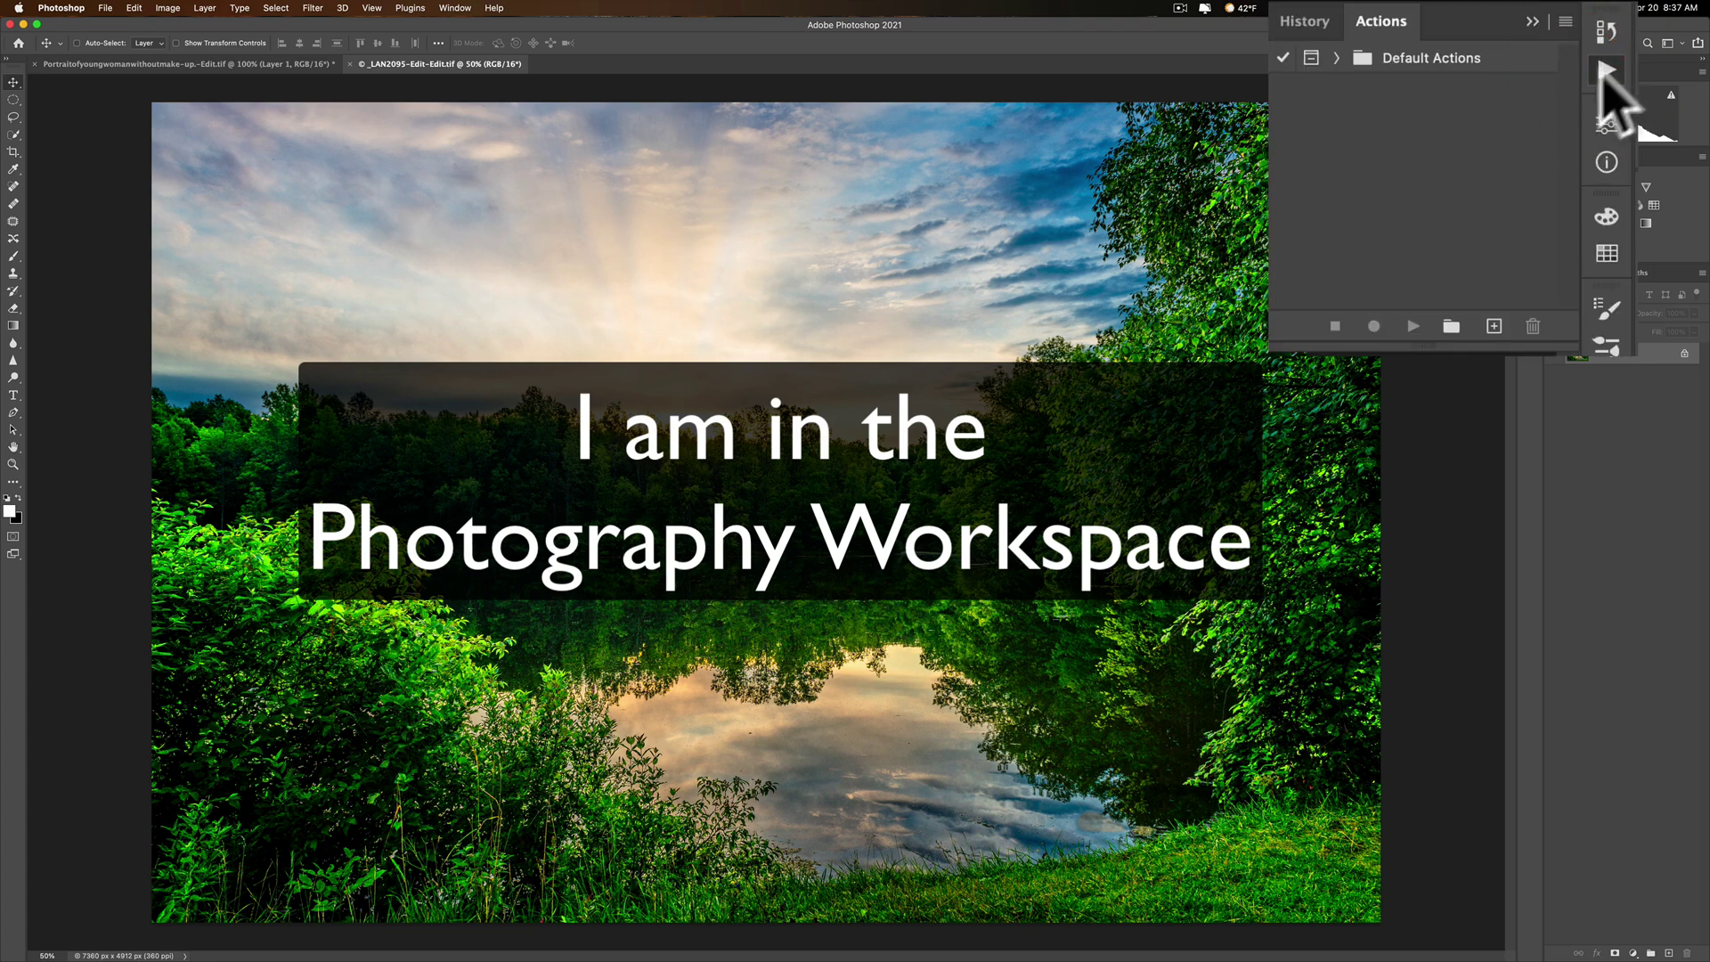
pyautogui.click(1474, 229)
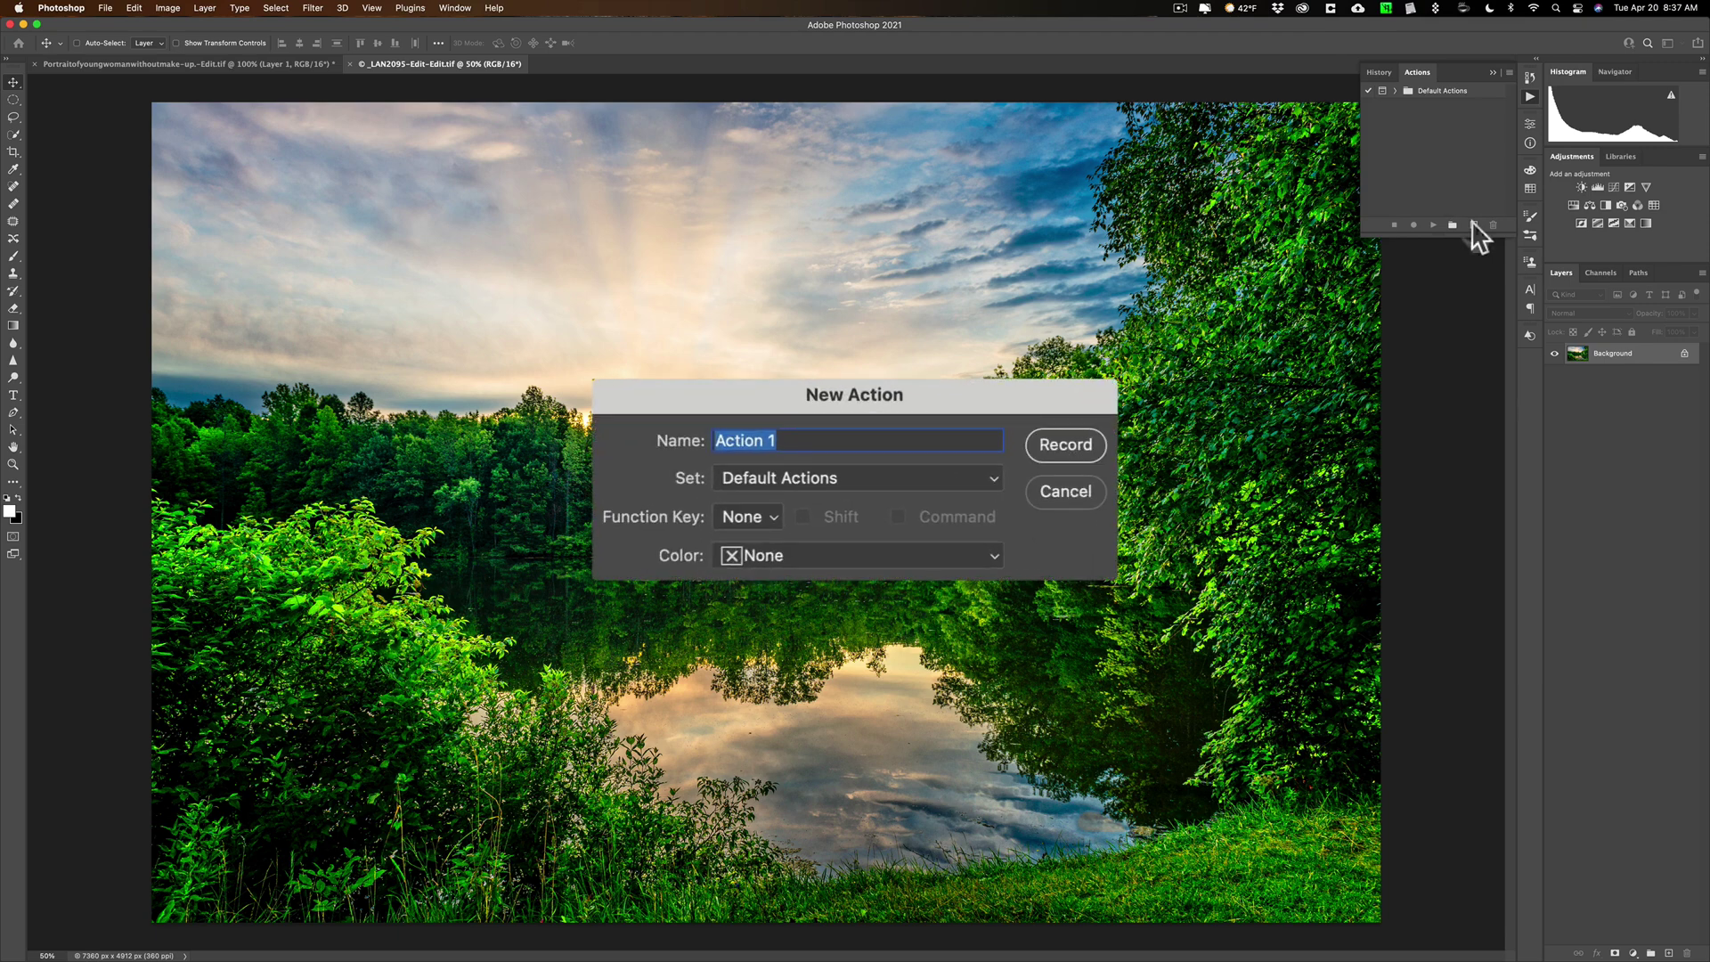
pyautogui.write('Orton Effect')
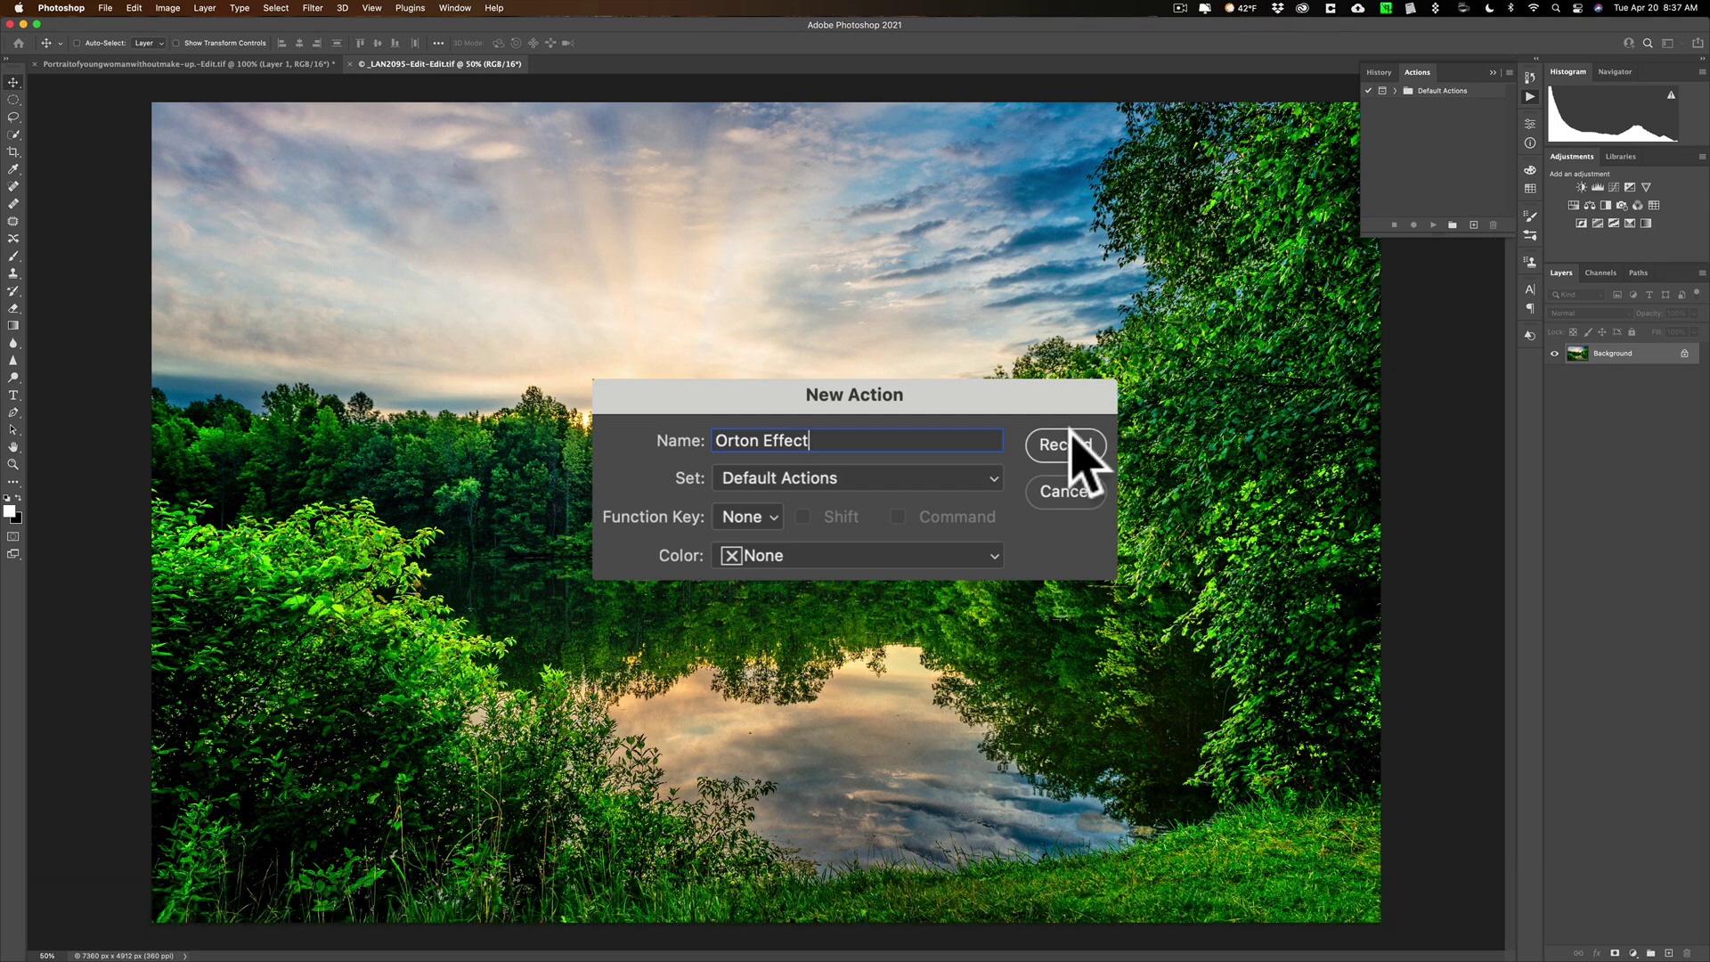
pyautogui.click(963, 460)
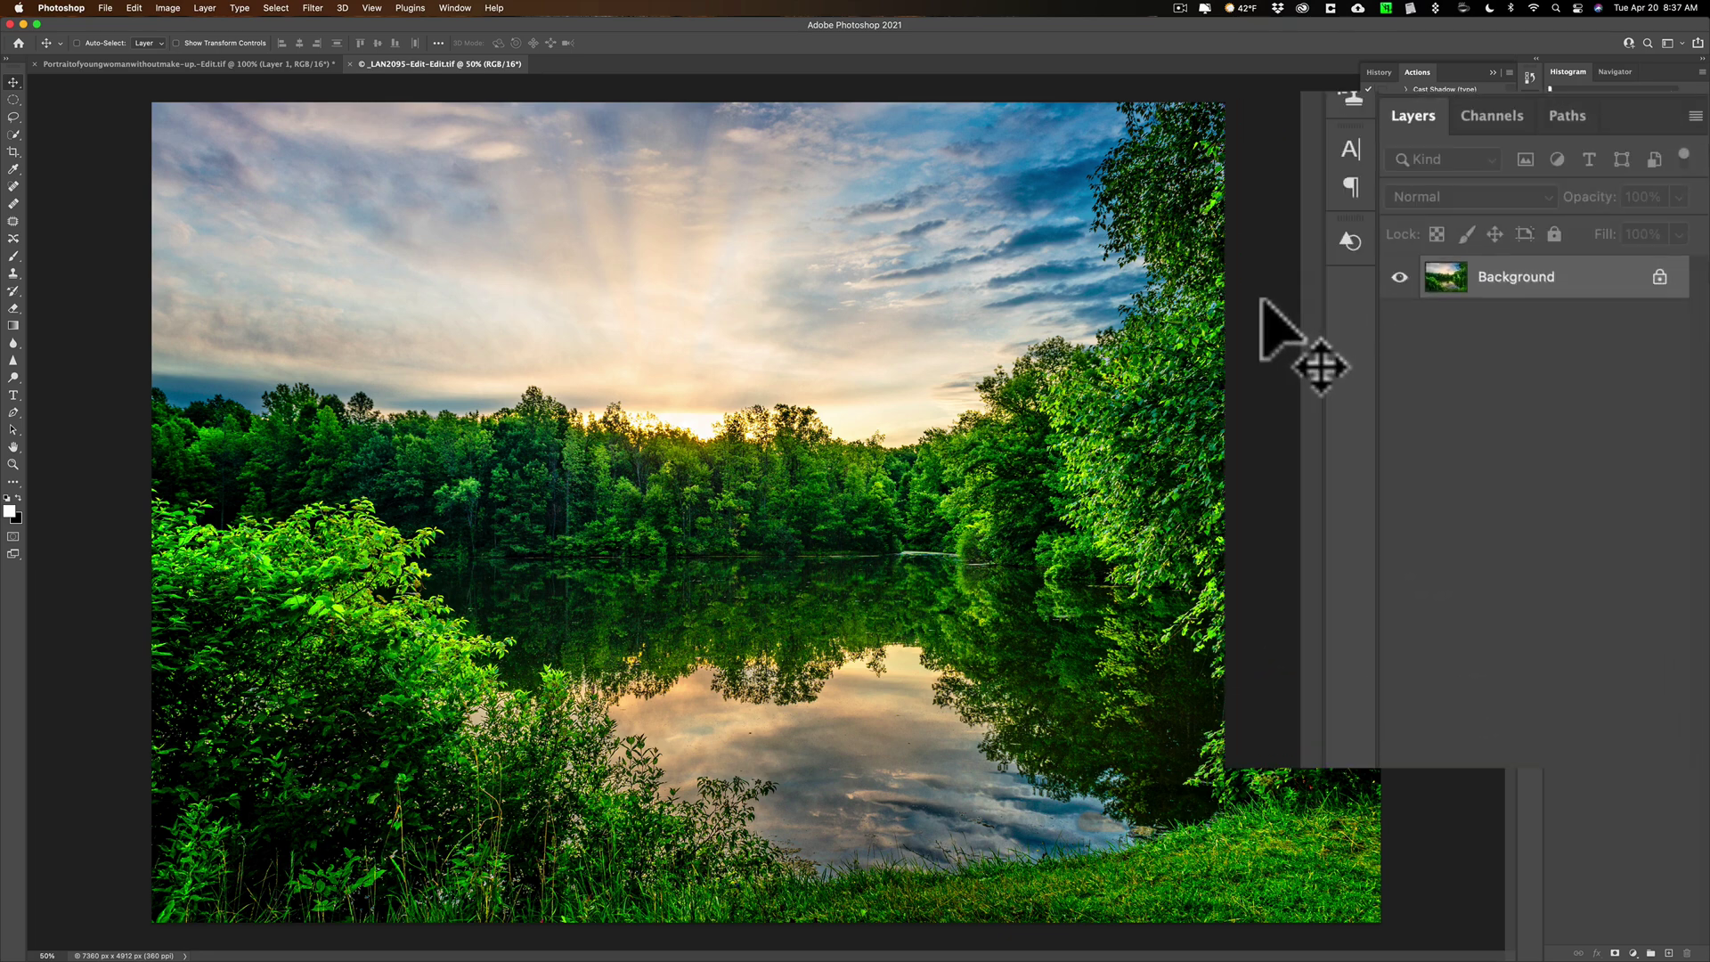
pyautogui.press('super+j')
pyautogui.press('super+j')
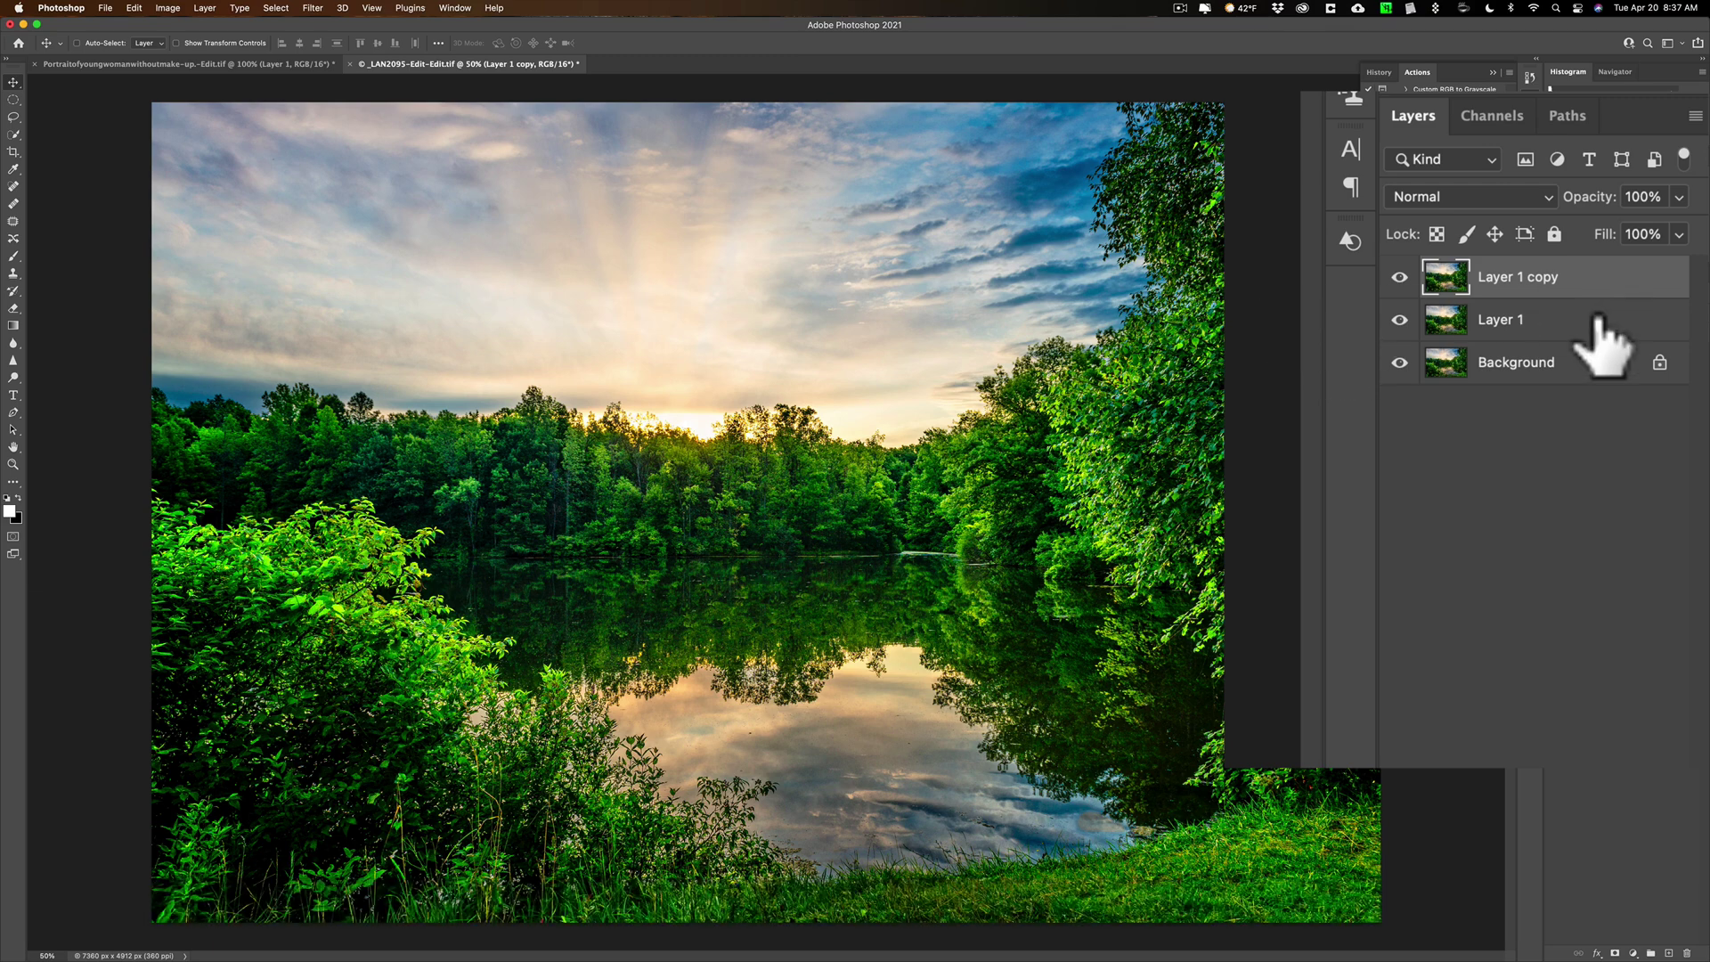
pyautogui.click(1401, 277)
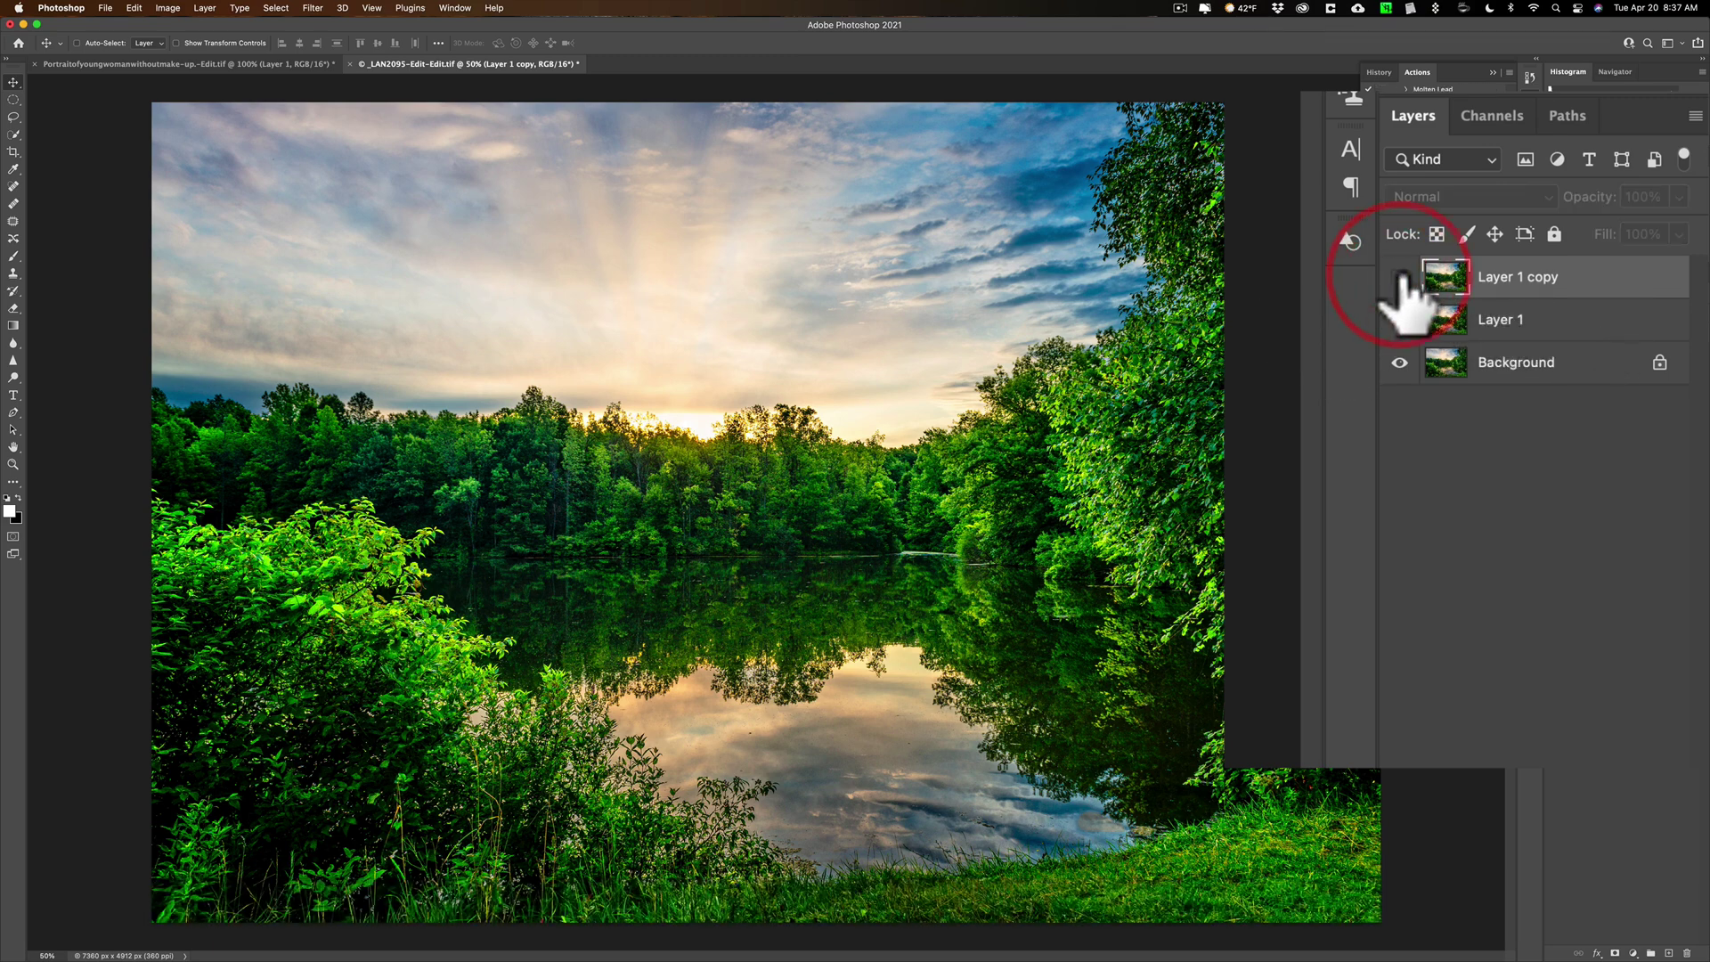
# - Convert the landscape's Layer 1 into a smart object
pyautogui.click(1565, 313)
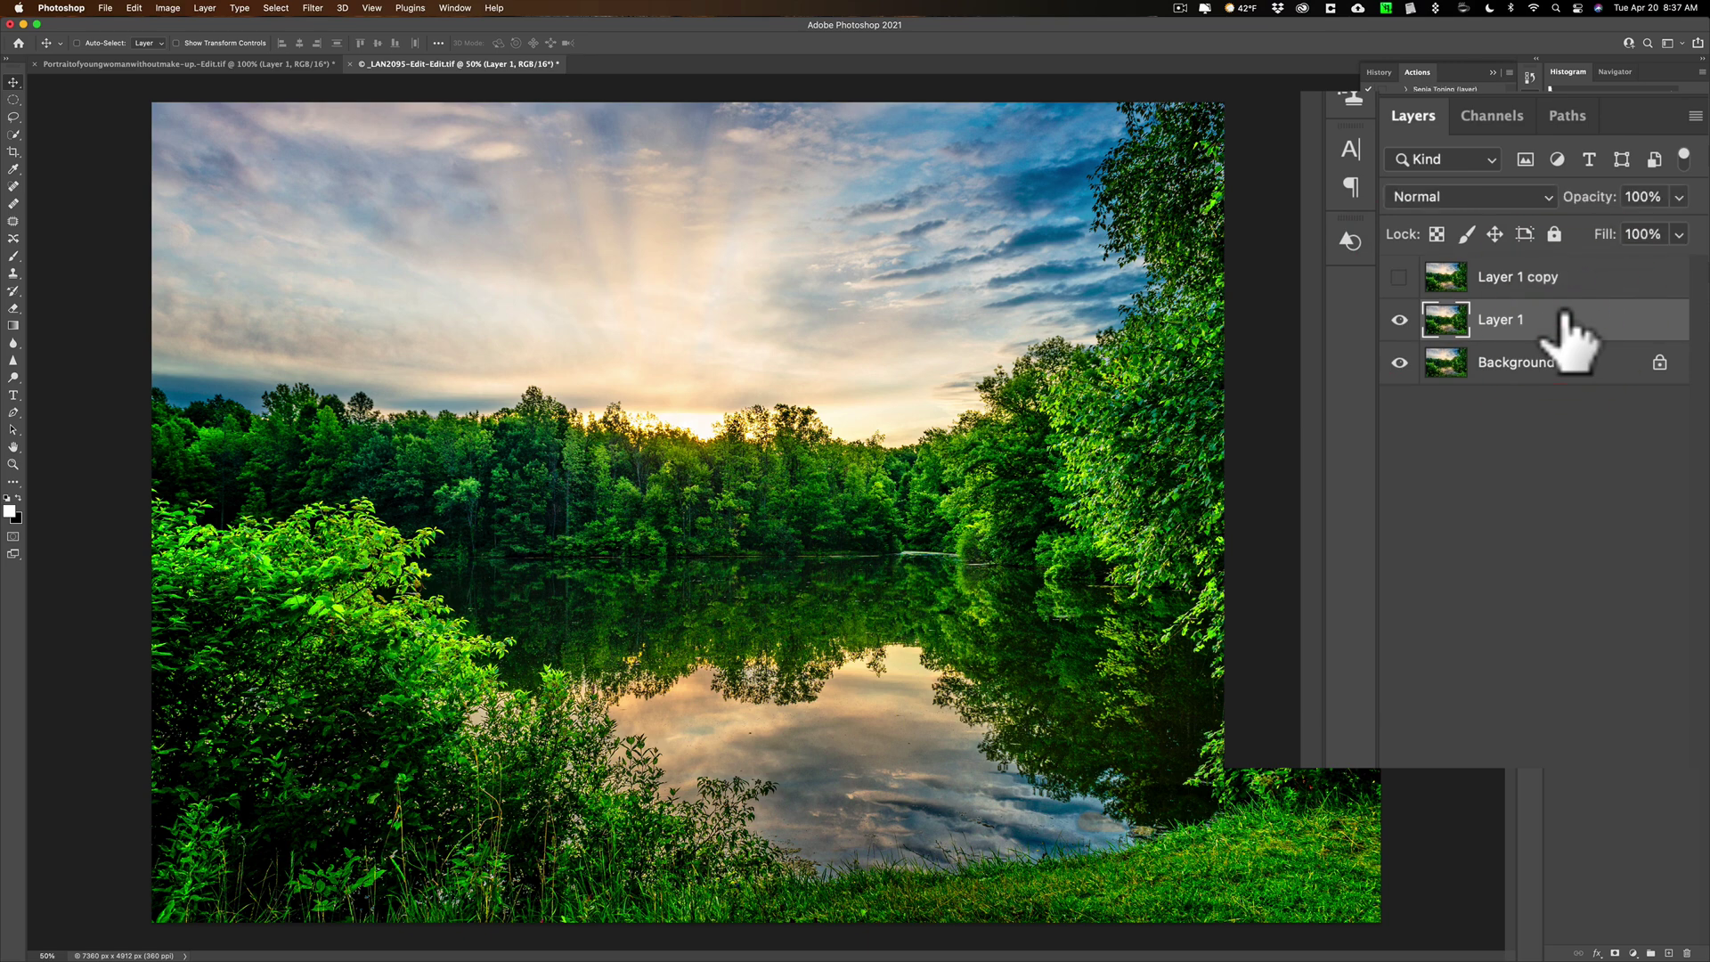
pyautogui.rightClick(1566, 313)
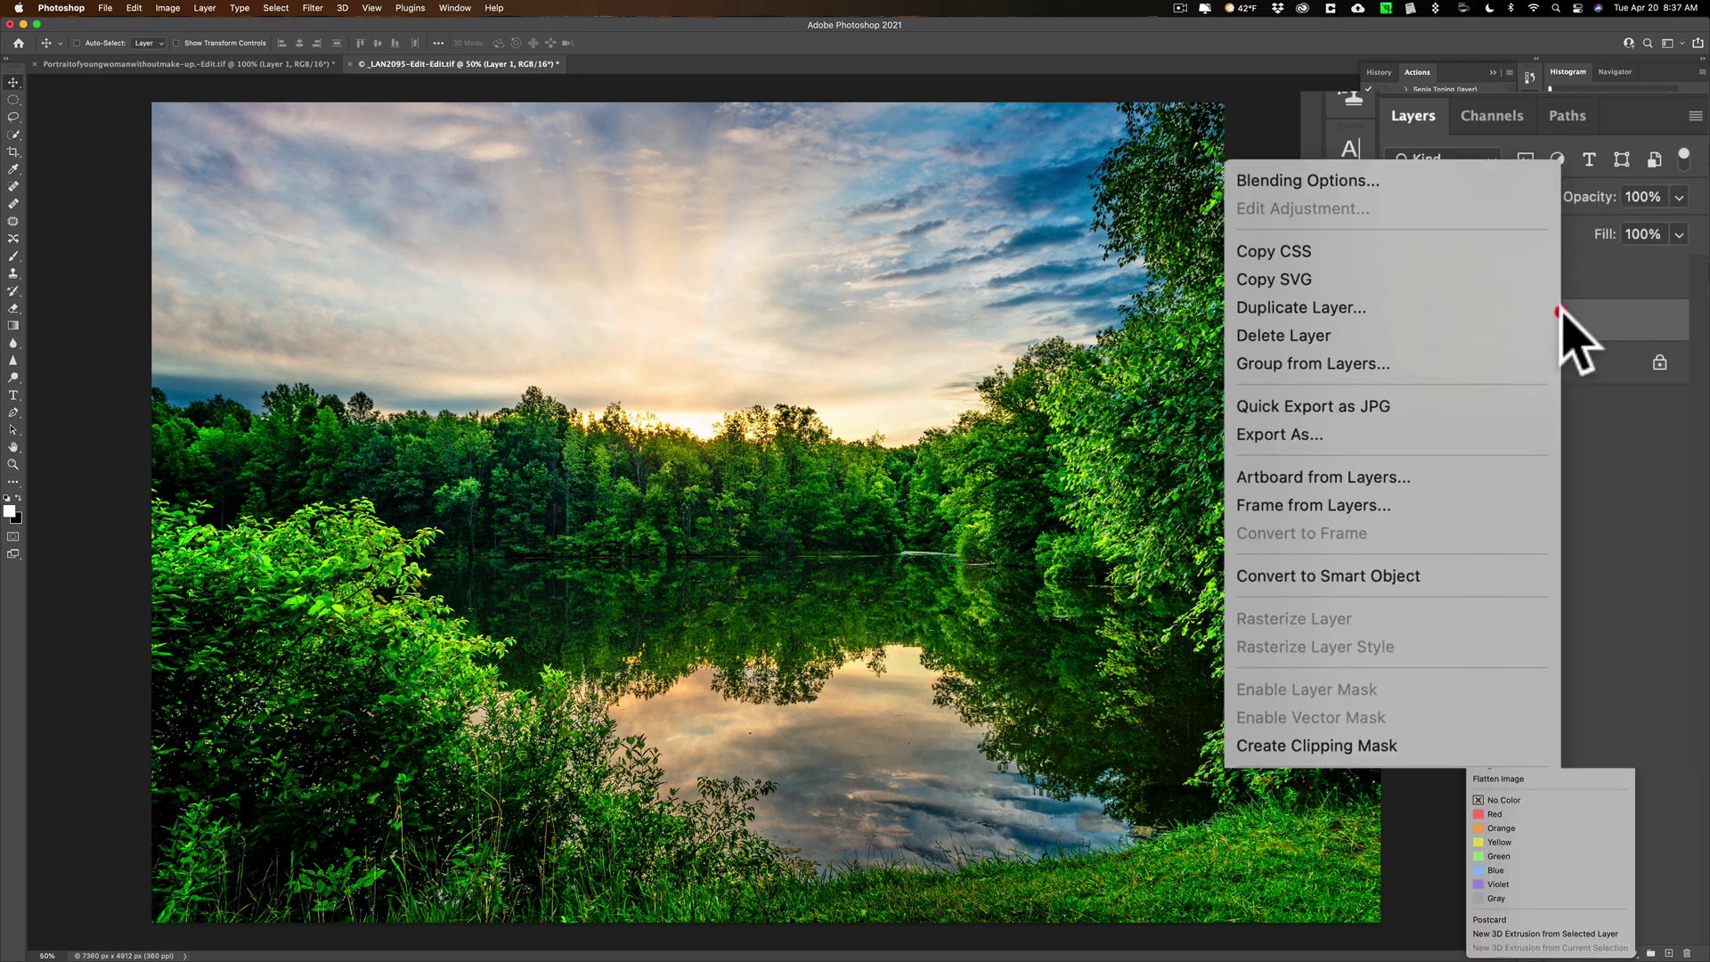
pyautogui.click(1400, 574)
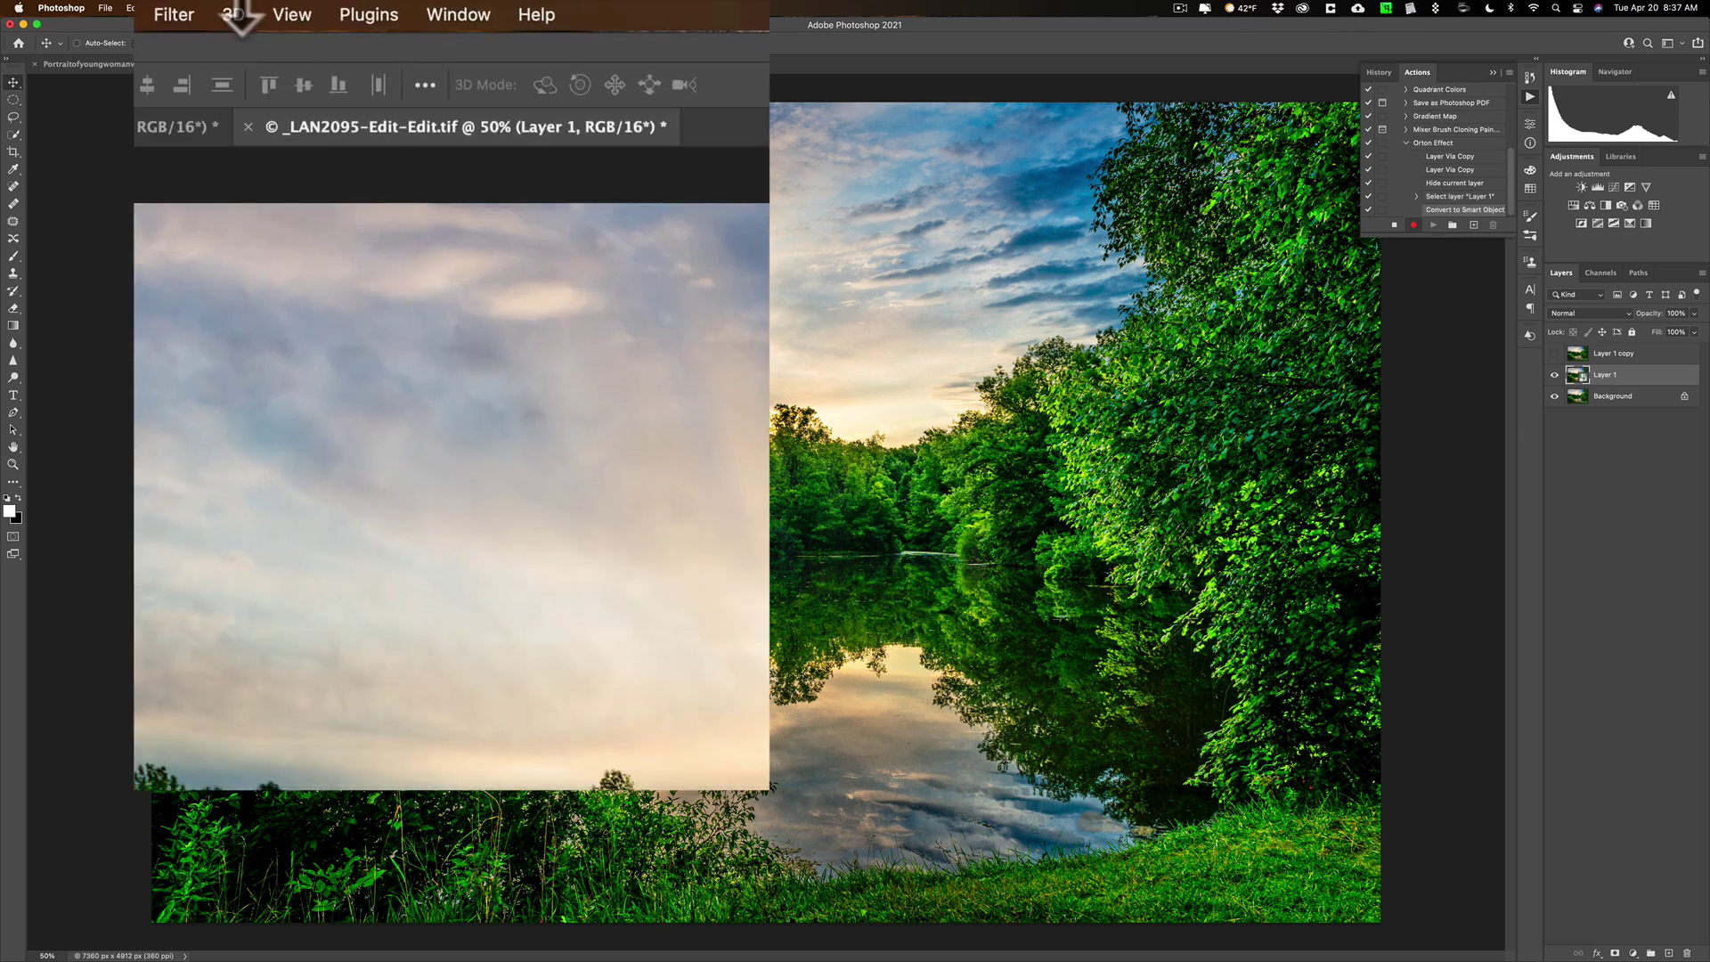
# - Apply a 103.1-pixel Gaussian Blur smart filter to Layer 1
pyautogui.click(312, 8)
pyautogui.moveTo(466, 360)
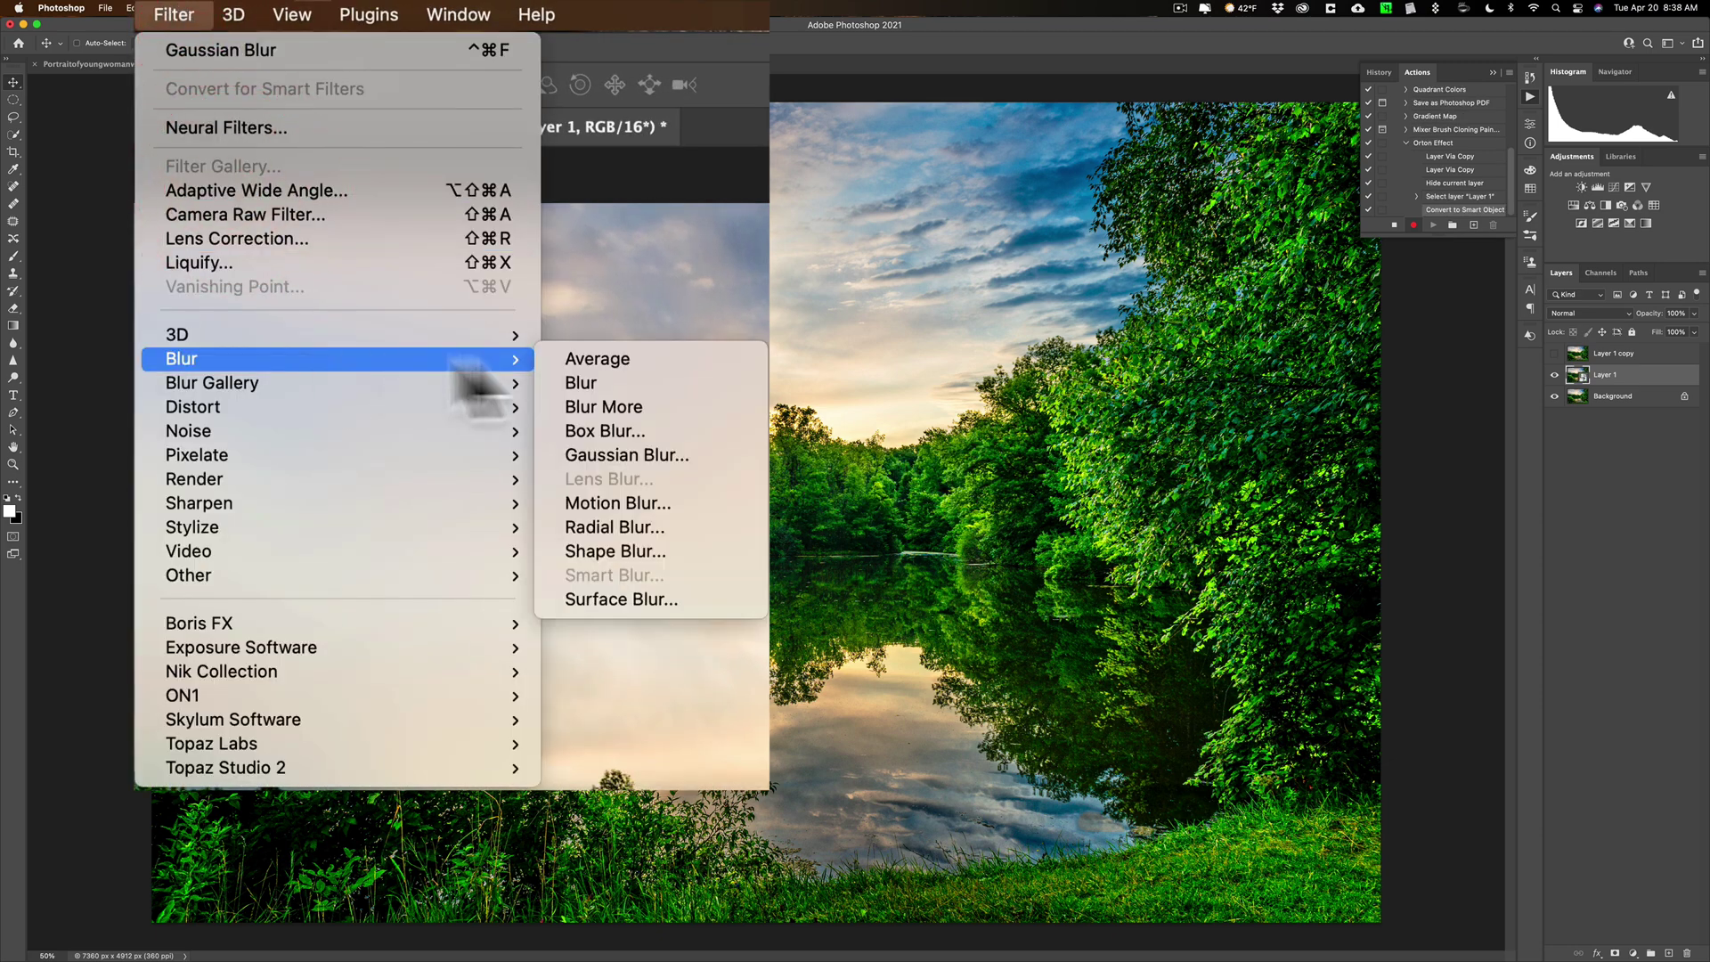
pyautogui.click(605, 453)
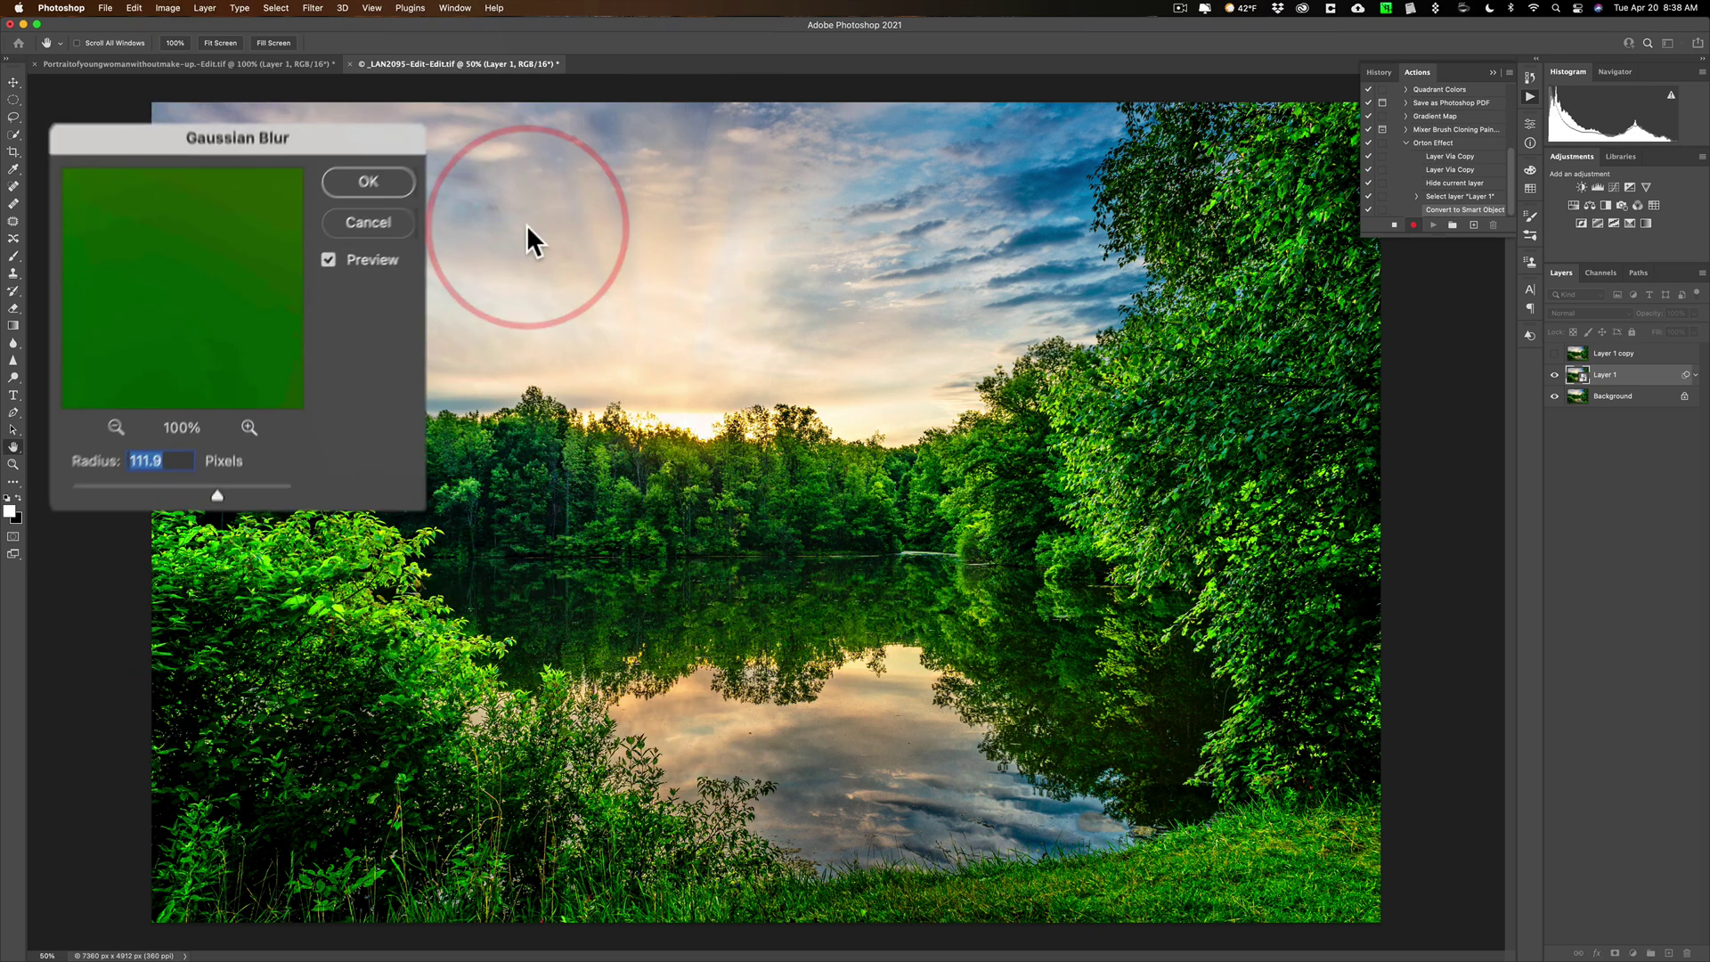
pyautogui.moveTo(220, 523); pyautogui.dragTo(206, 523)
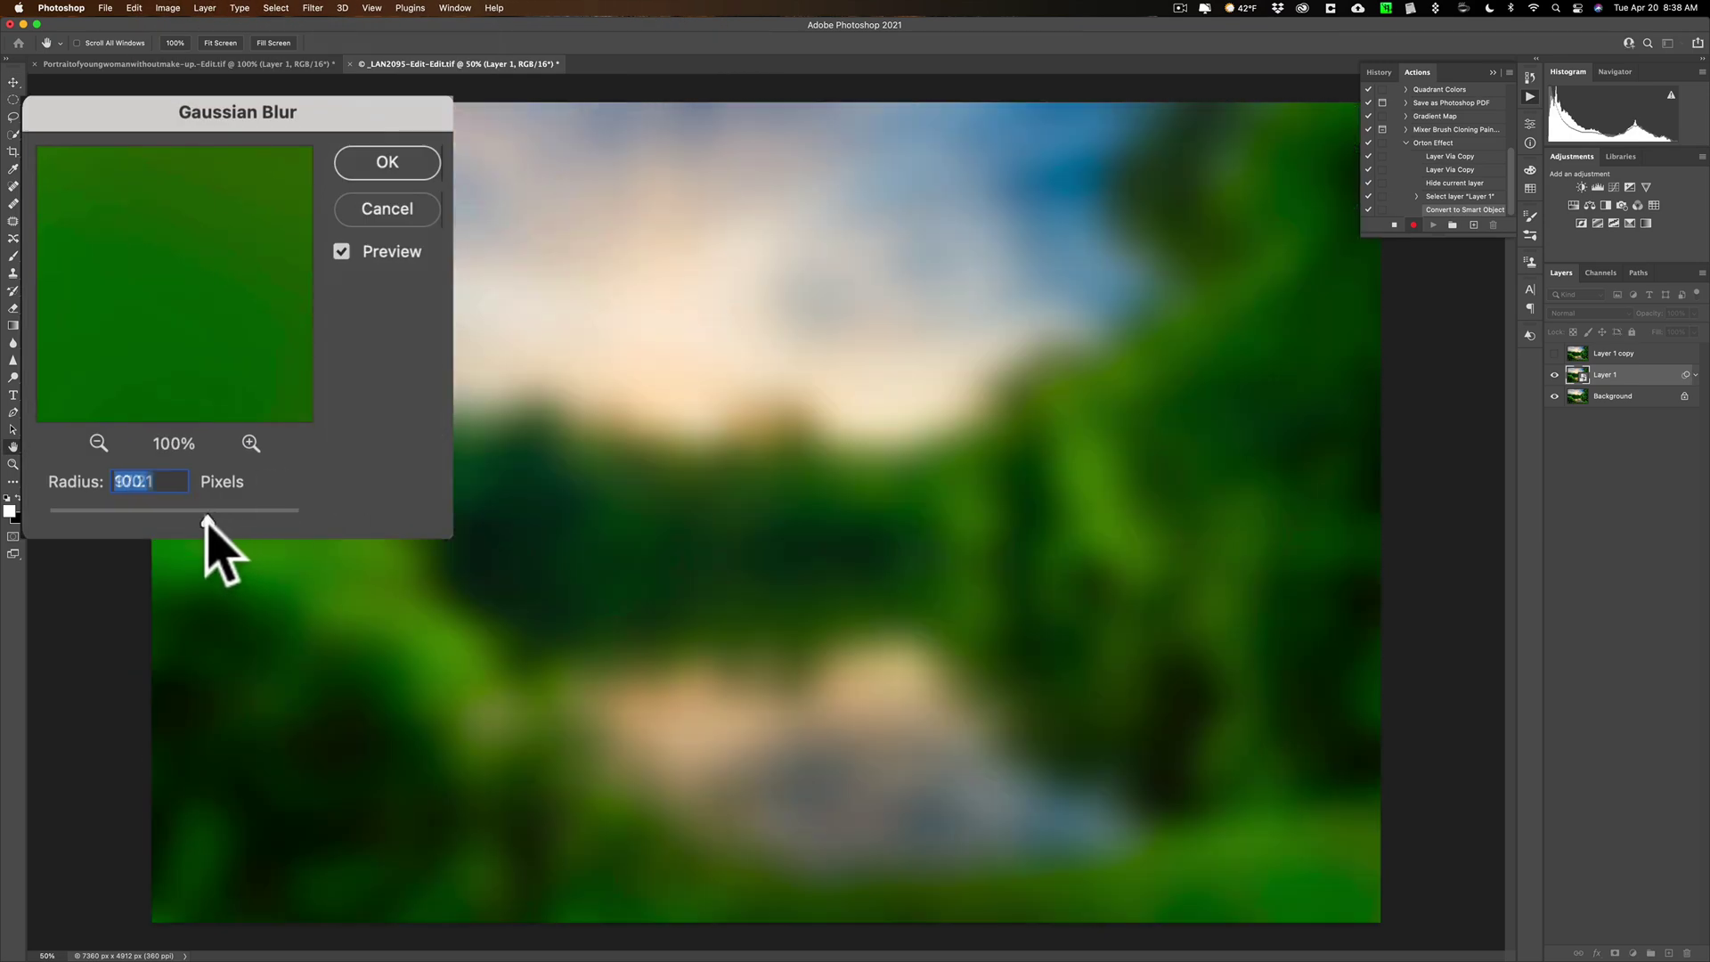
pyautogui.moveTo(208, 516); pyautogui.dragTo(211, 518)
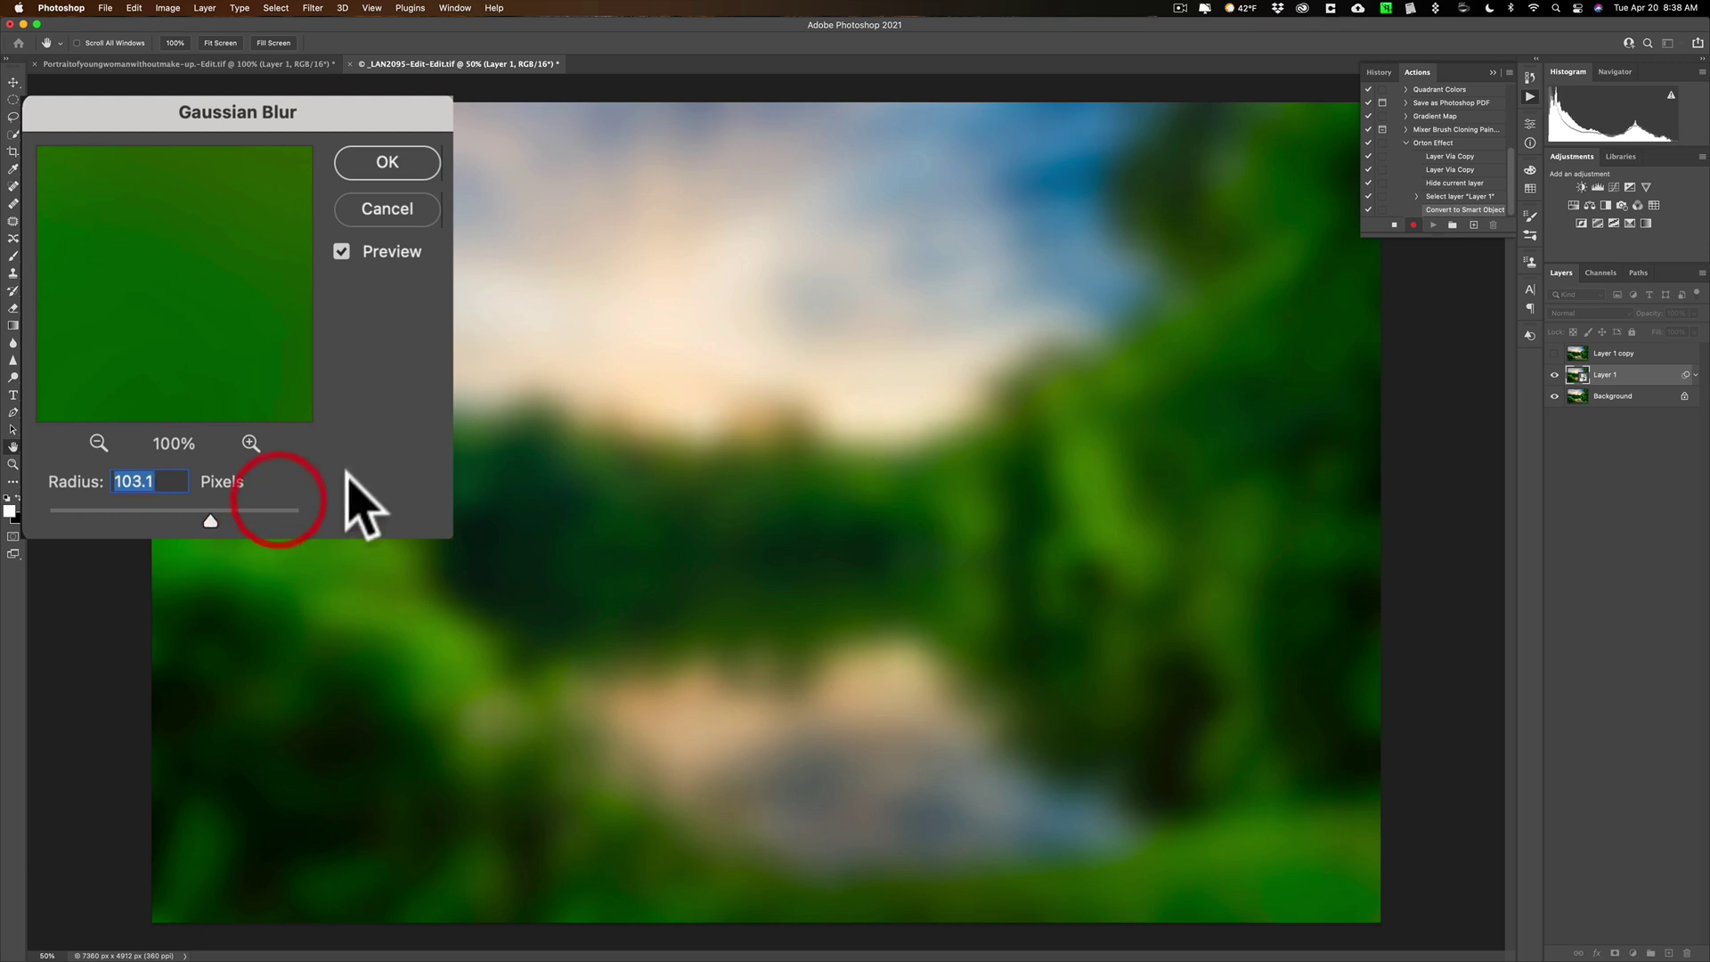
pyautogui.click(388, 163)
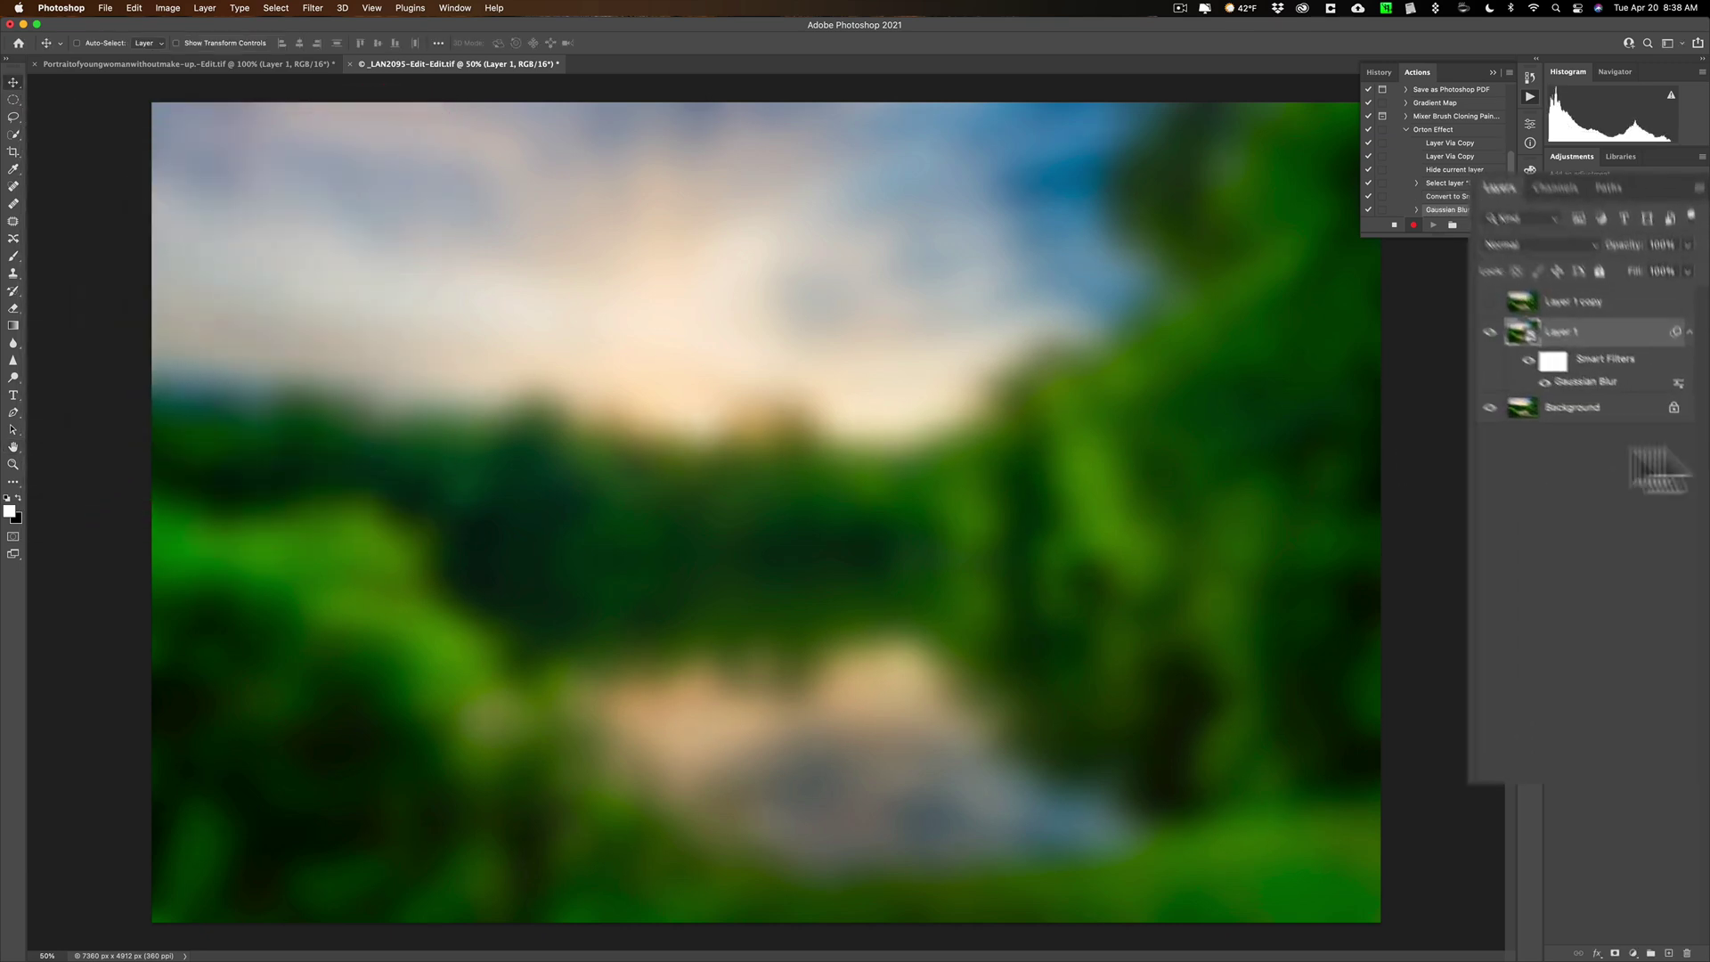
# - Blend Layer 1 in Screen mode, compare it on and off, then show and select Layer 1 copy
pyautogui.click(1523, 148)
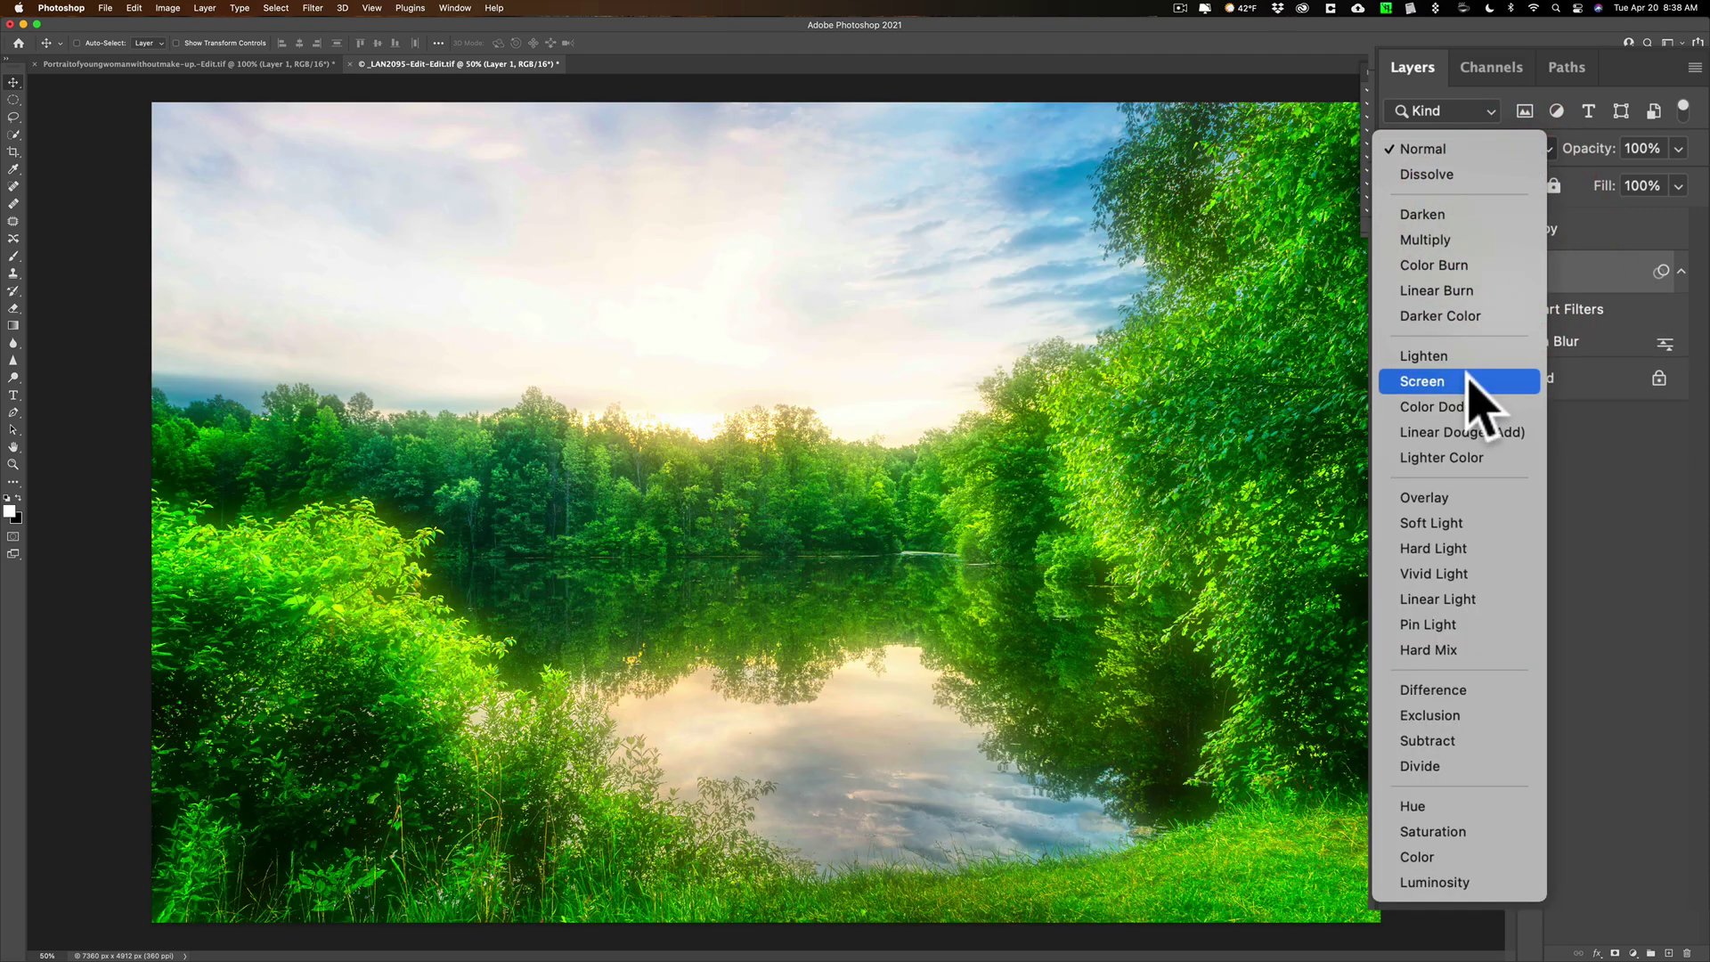
pyautogui.click(1468, 381)
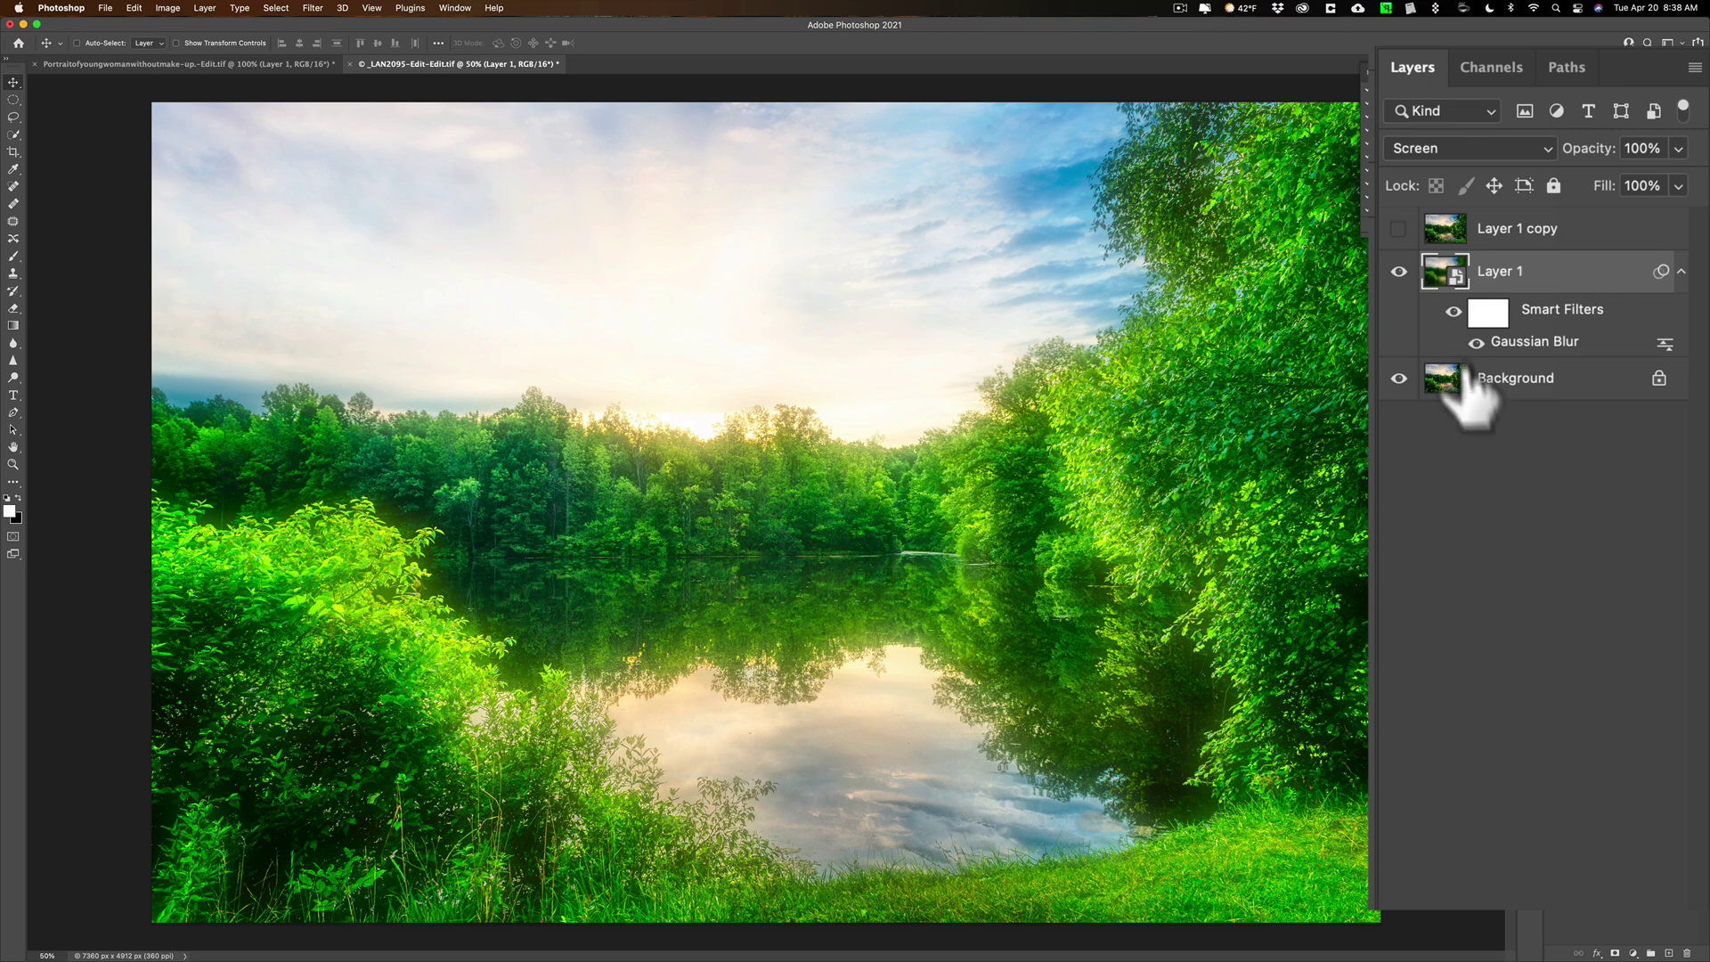
pyautogui.click(1398, 271)
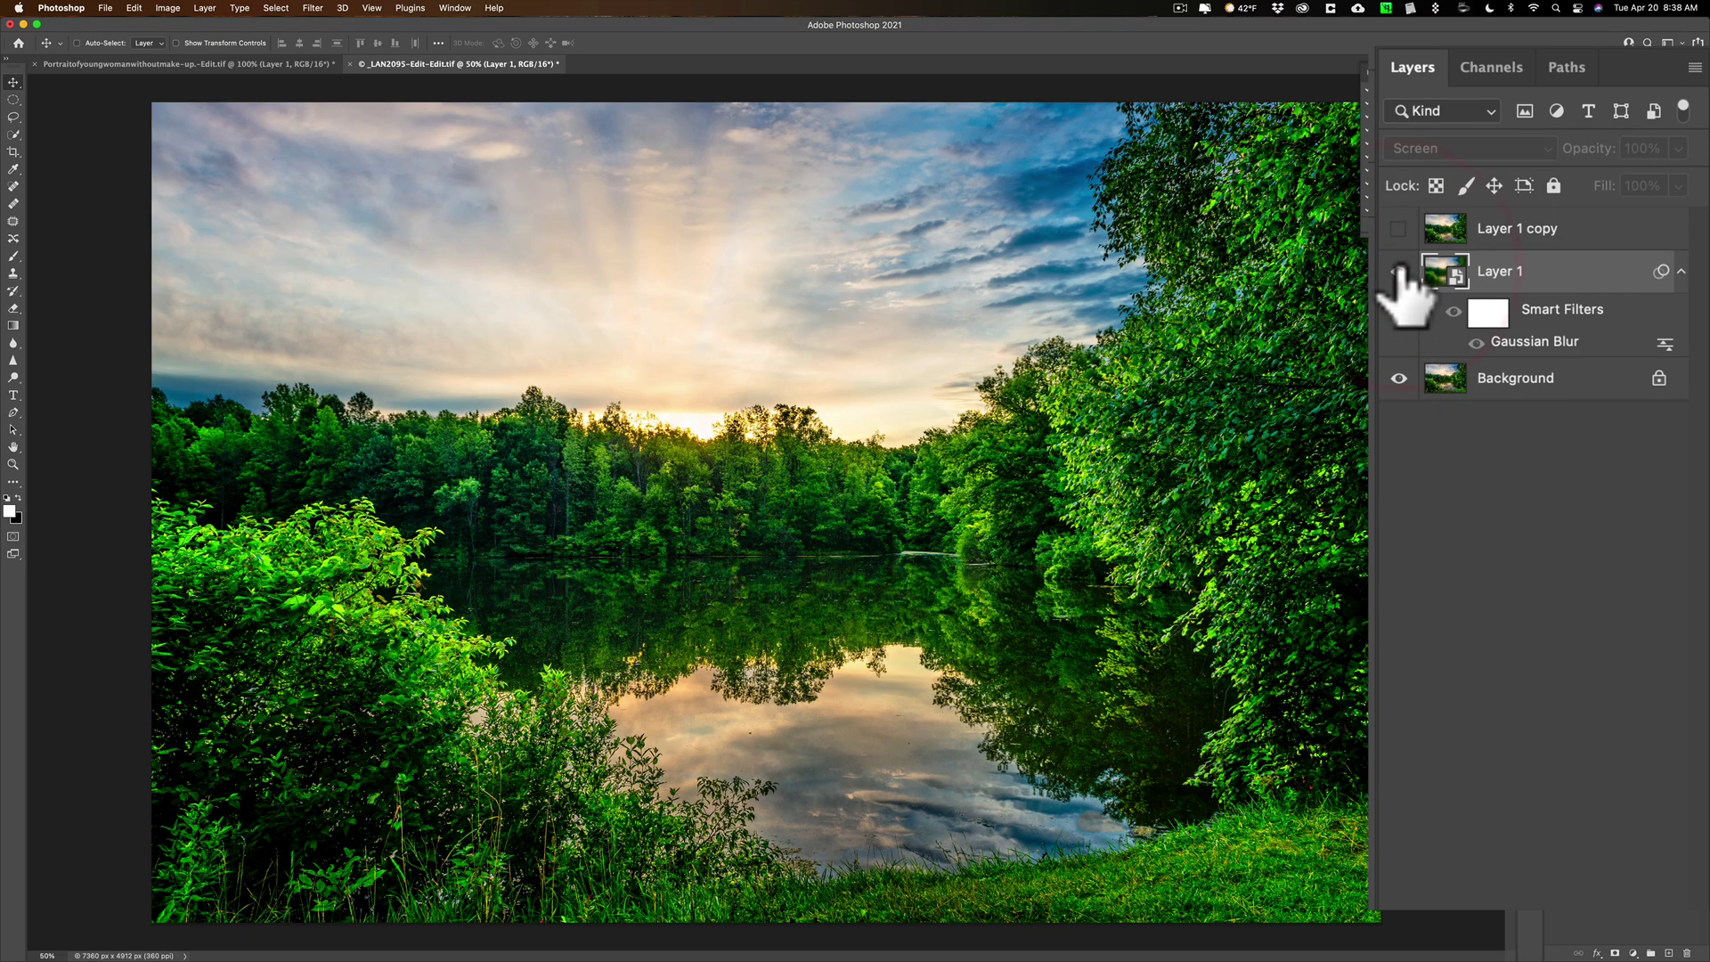
pyautogui.click(1398, 319)
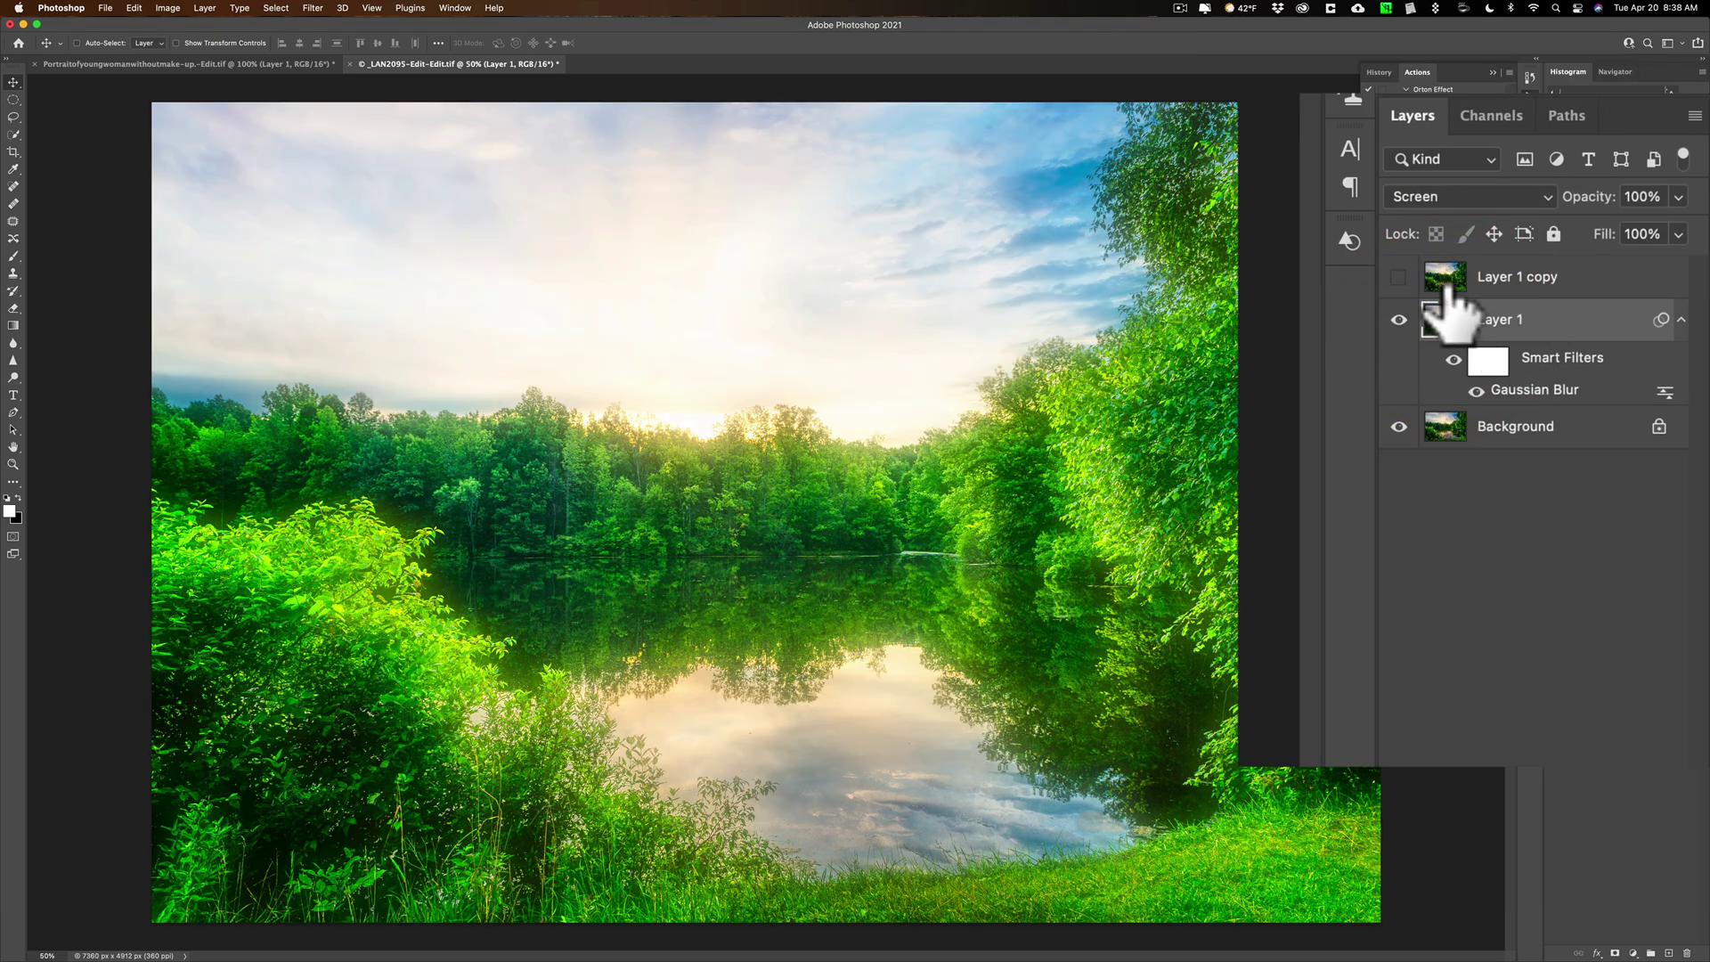
pyautogui.click(1399, 277)
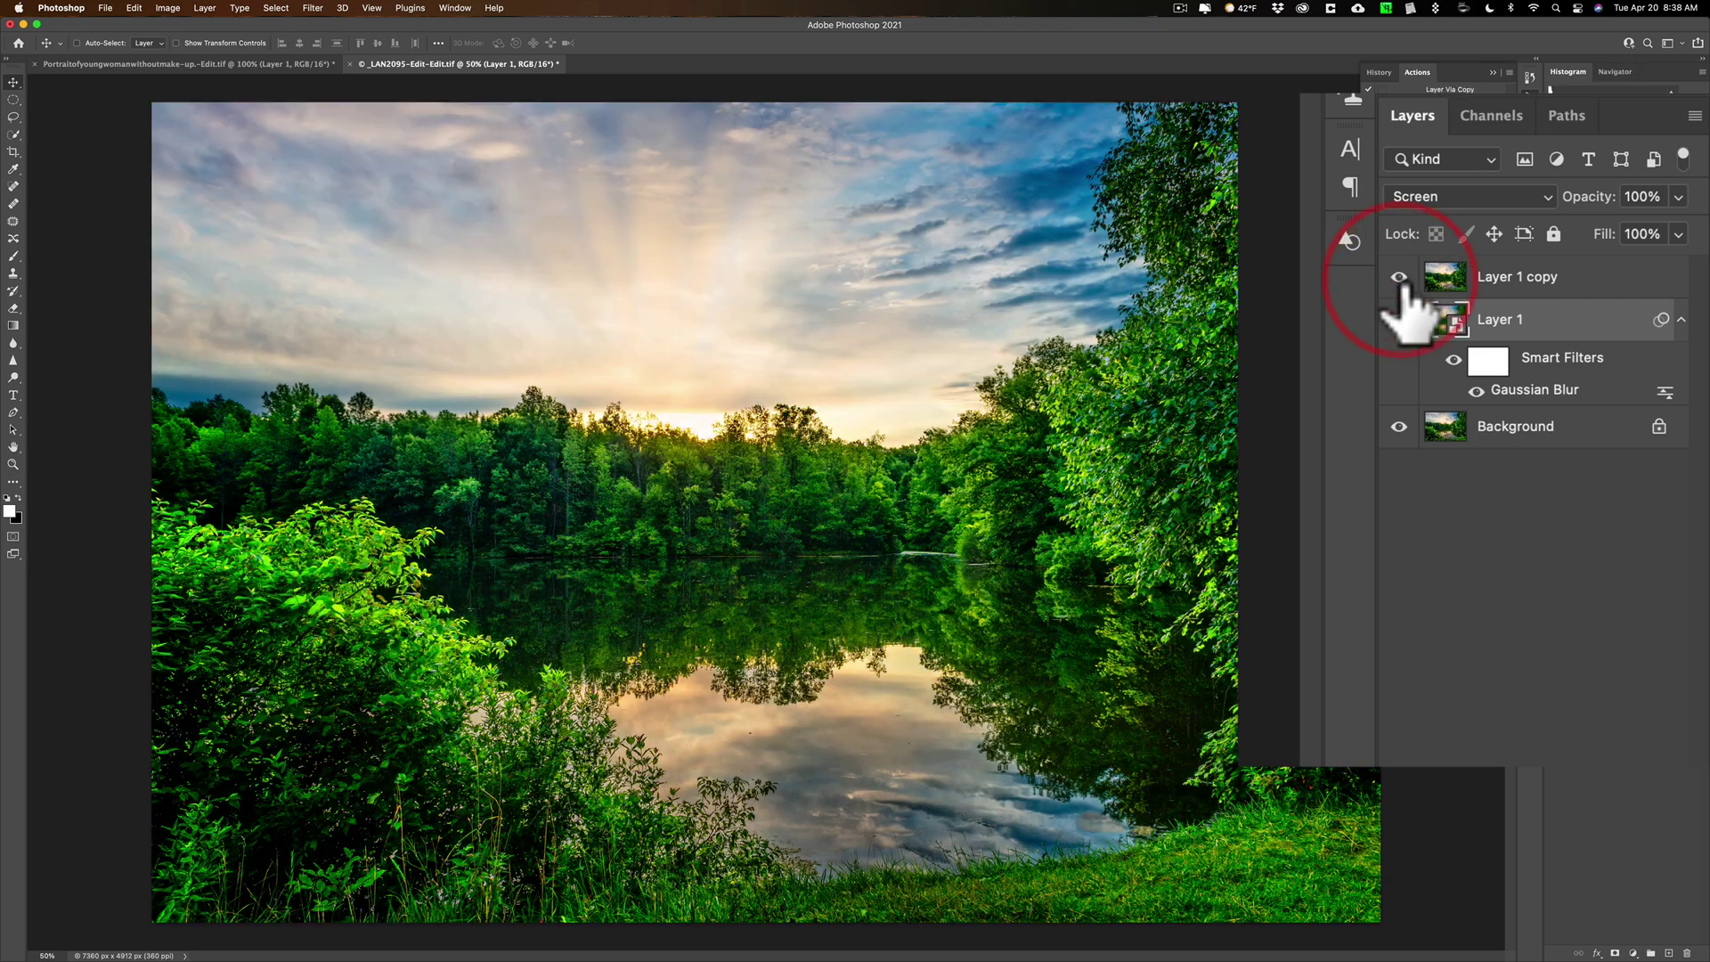
pyautogui.click(1577, 280)
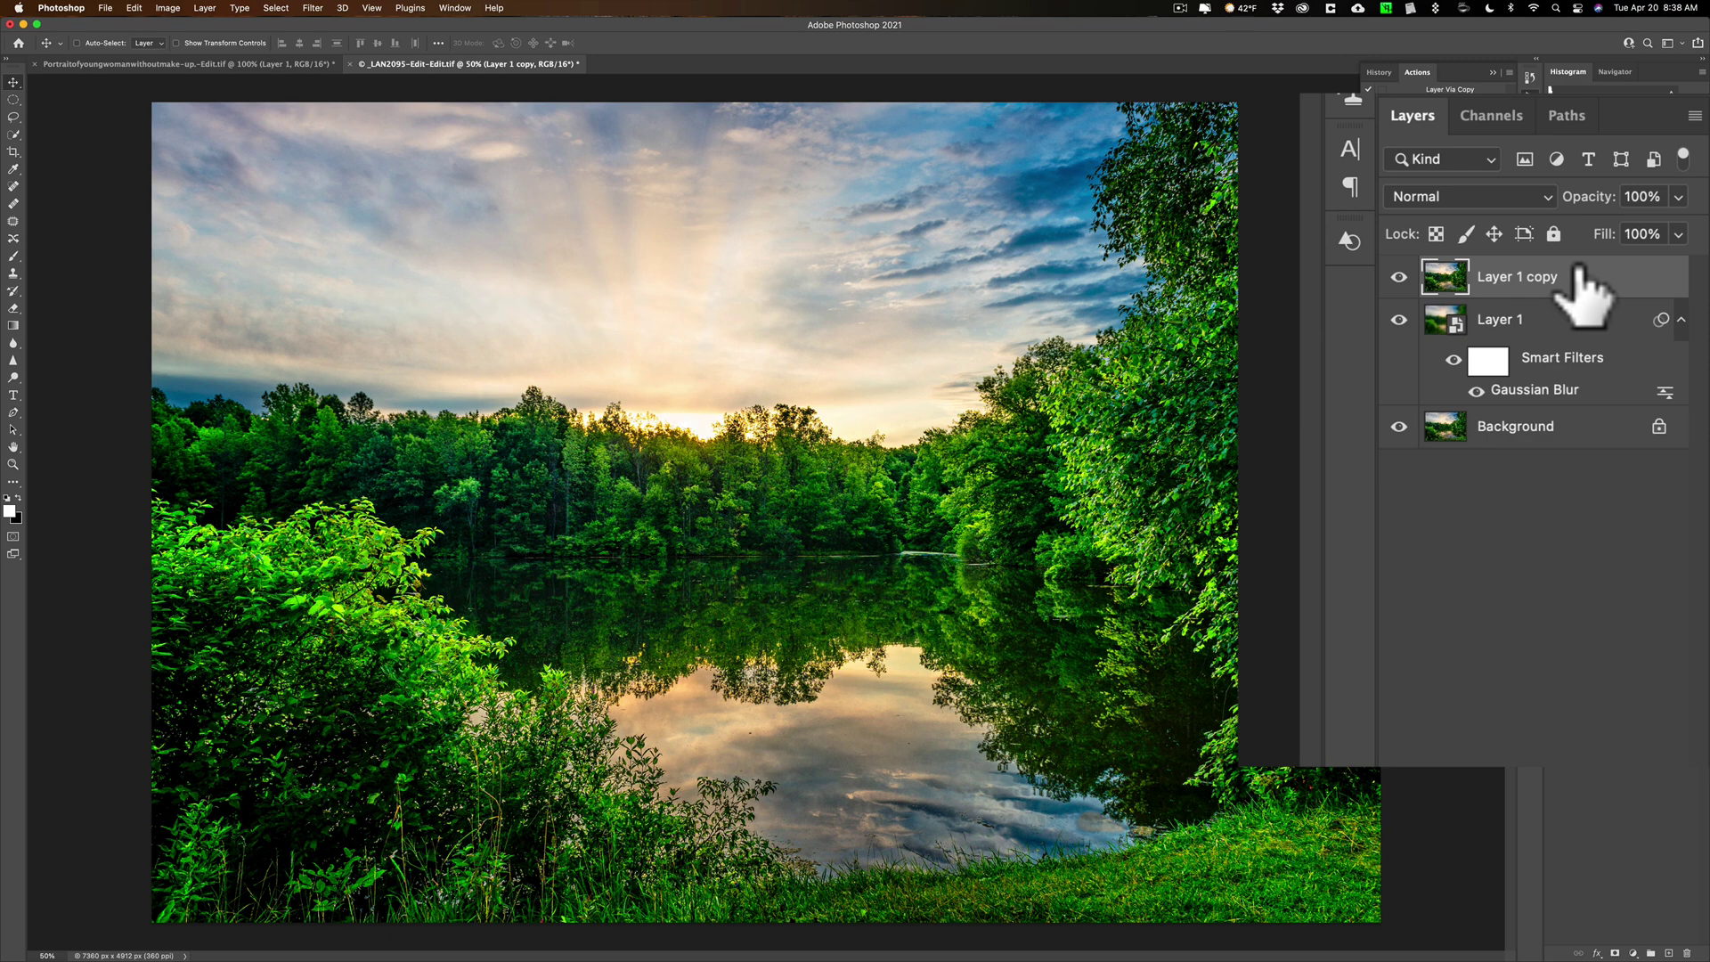
# - Convert Layer 1 copy to a smart object and apply a 12.0-pixel High Pass filter
pyautogui.rightClick(1578, 269)
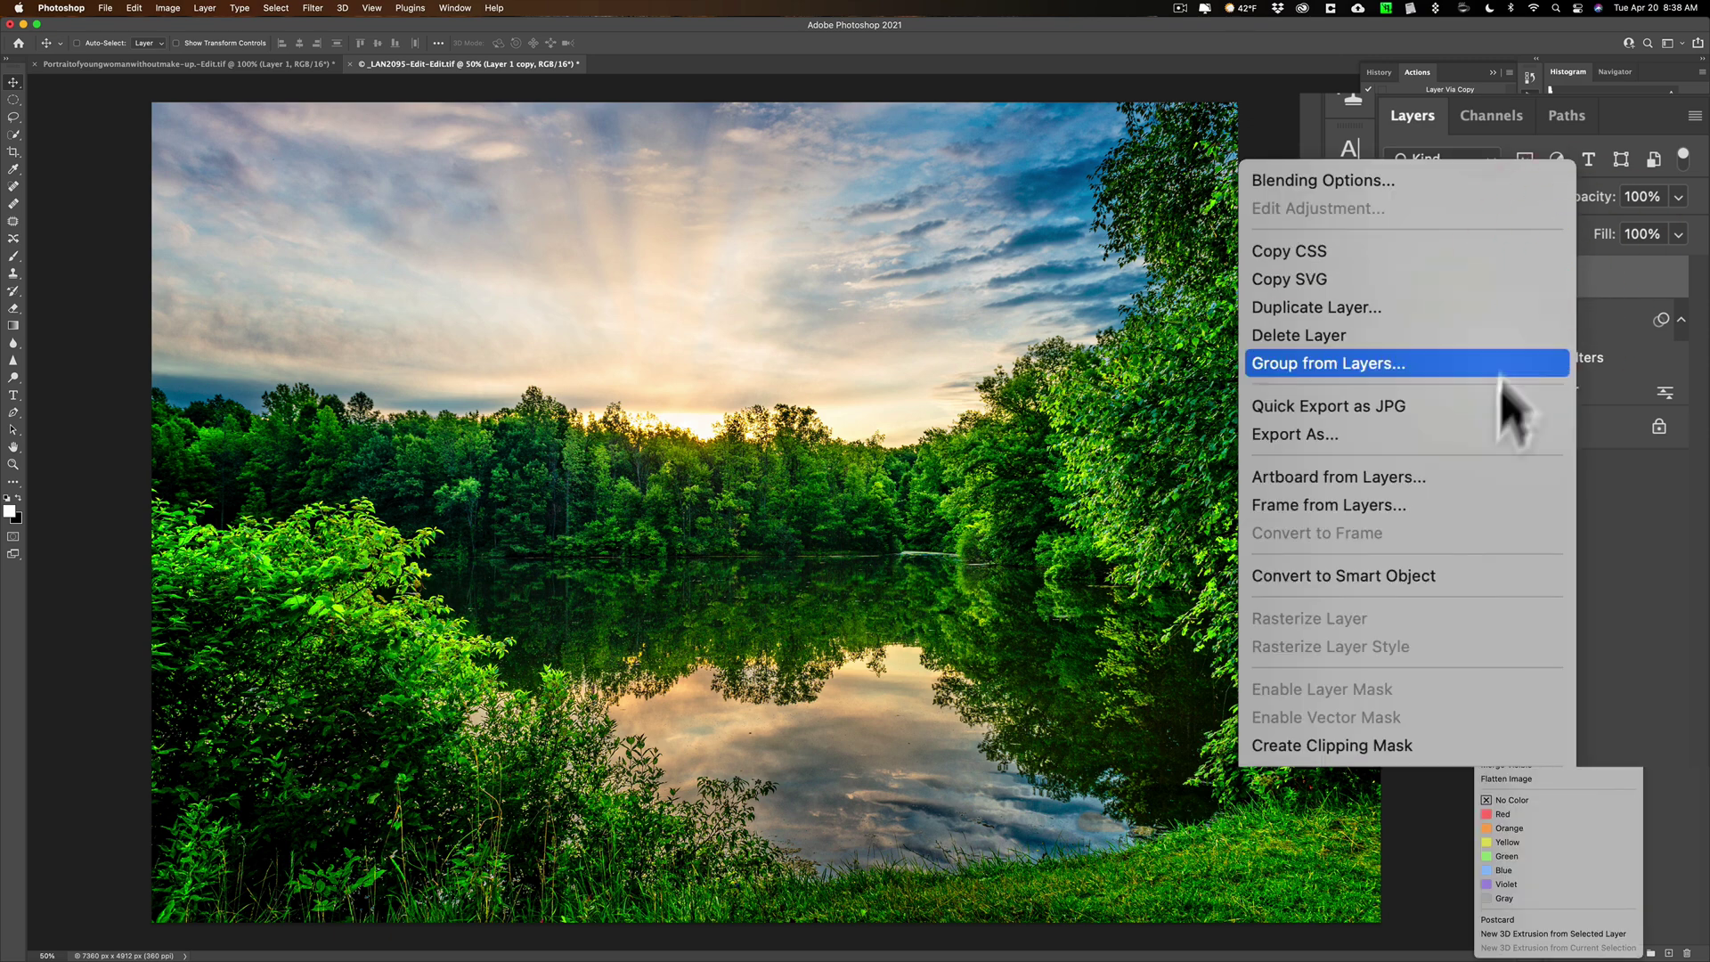
pyautogui.click(1408, 576)
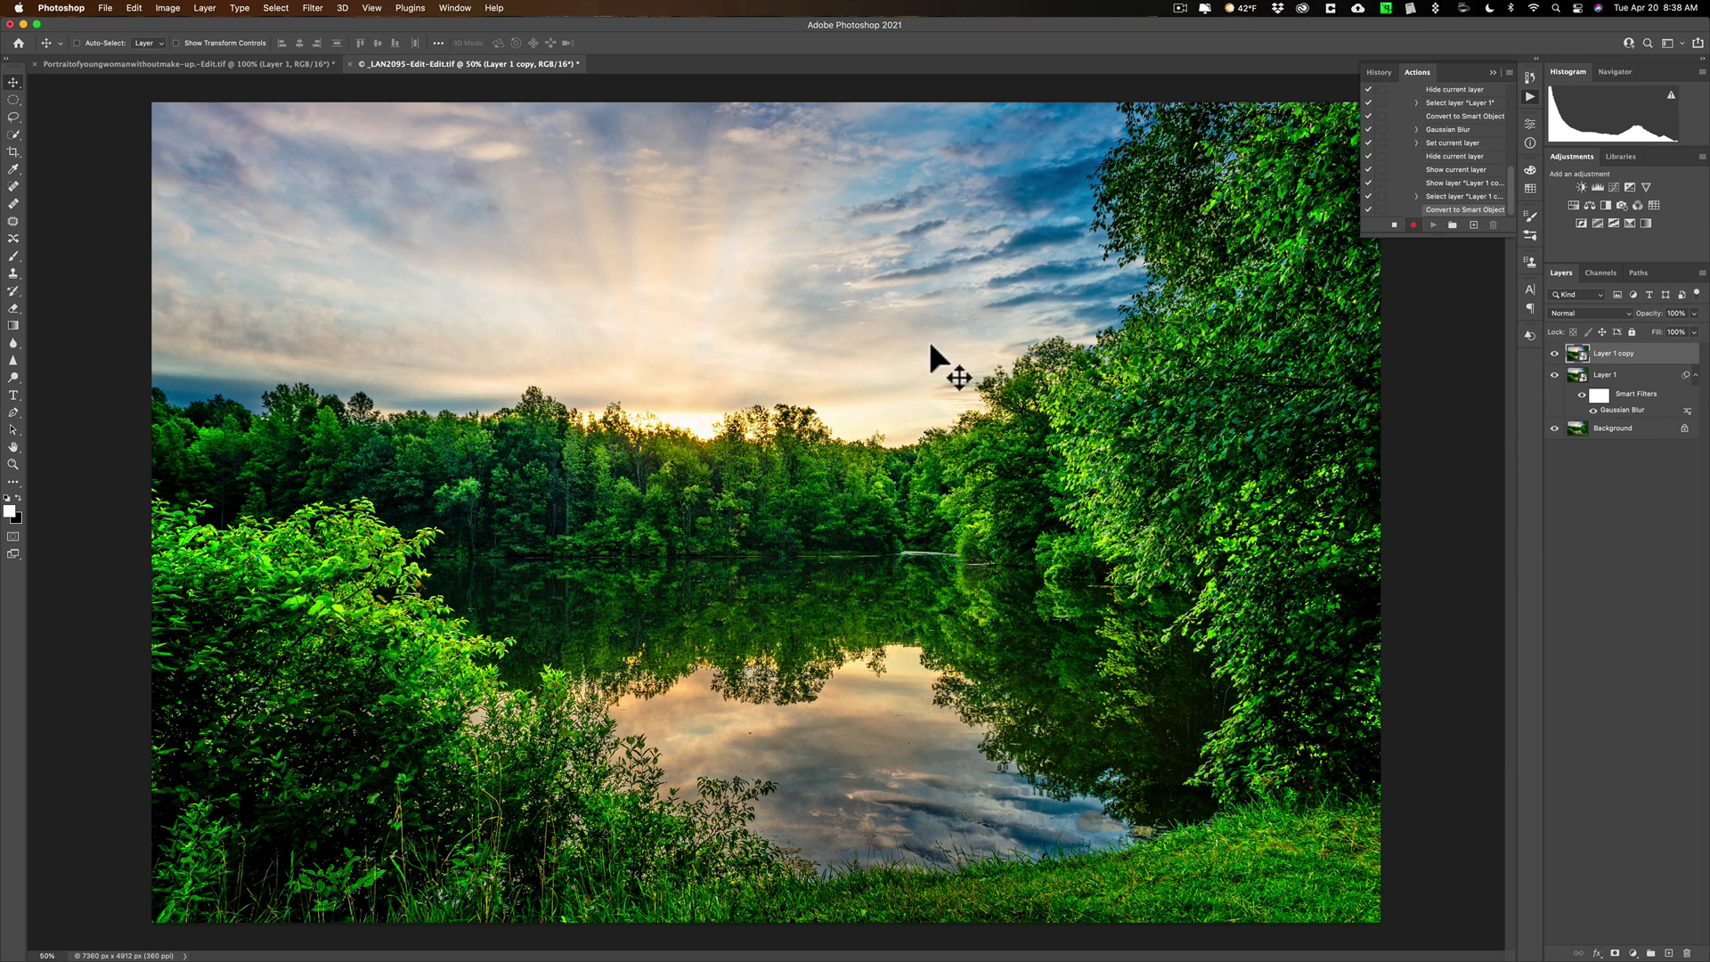
pyautogui.click(313, 8)
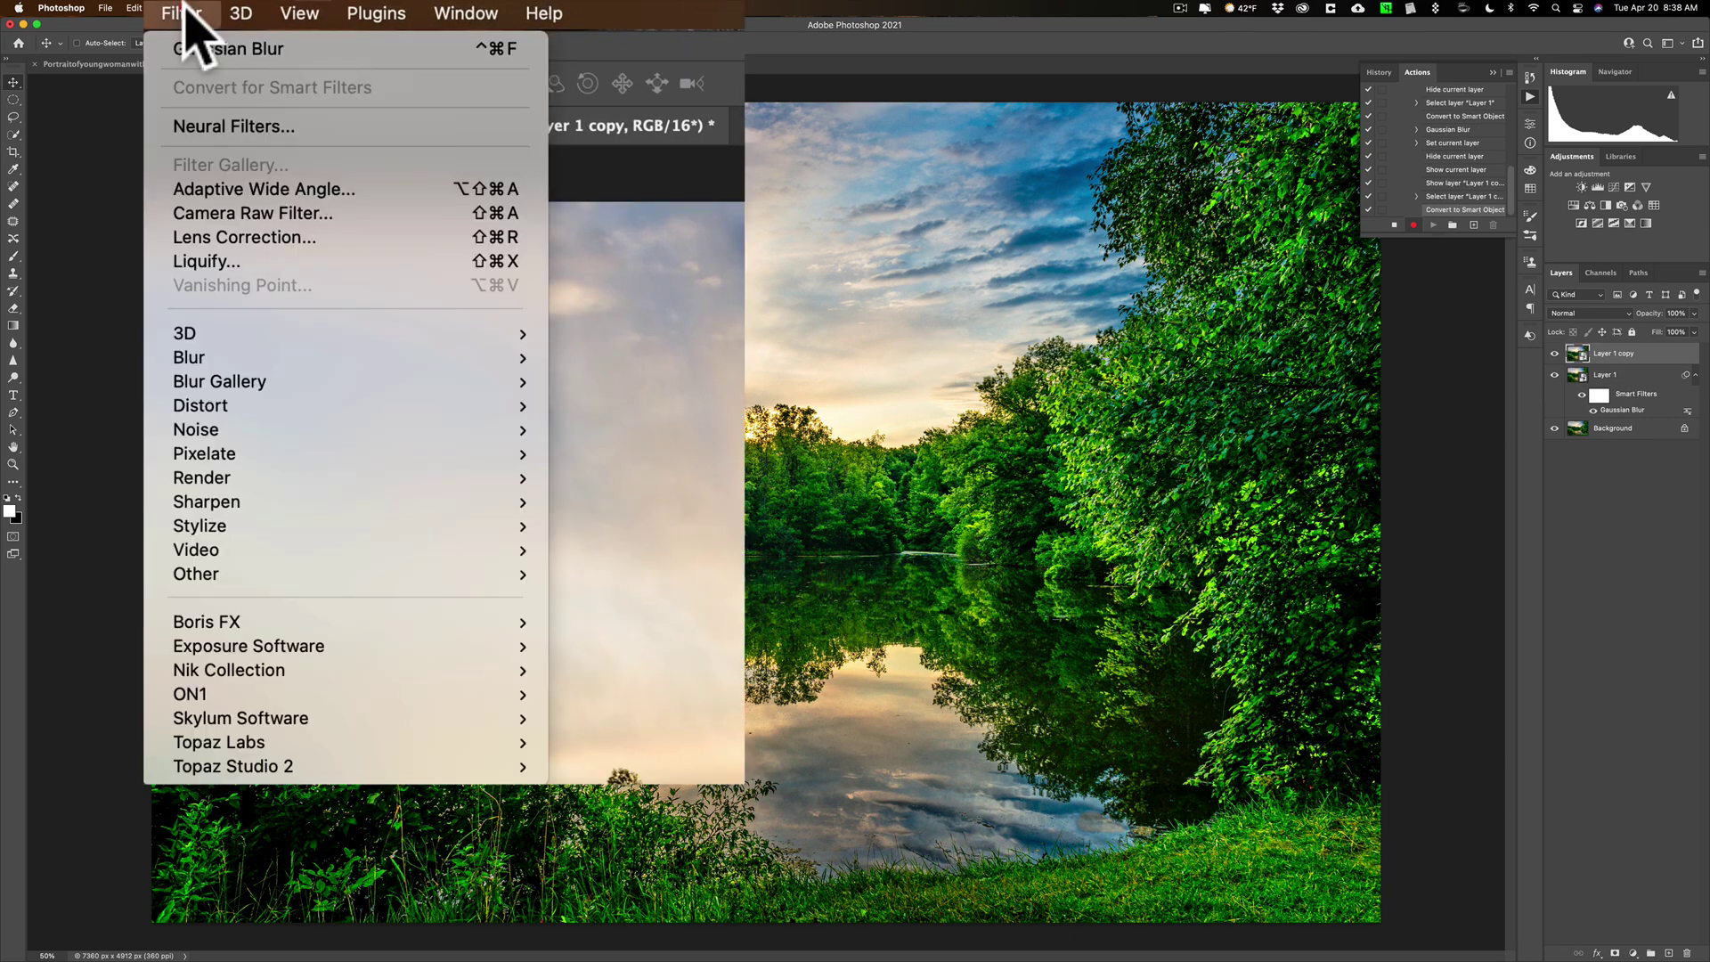
pyautogui.moveTo(489, 575)
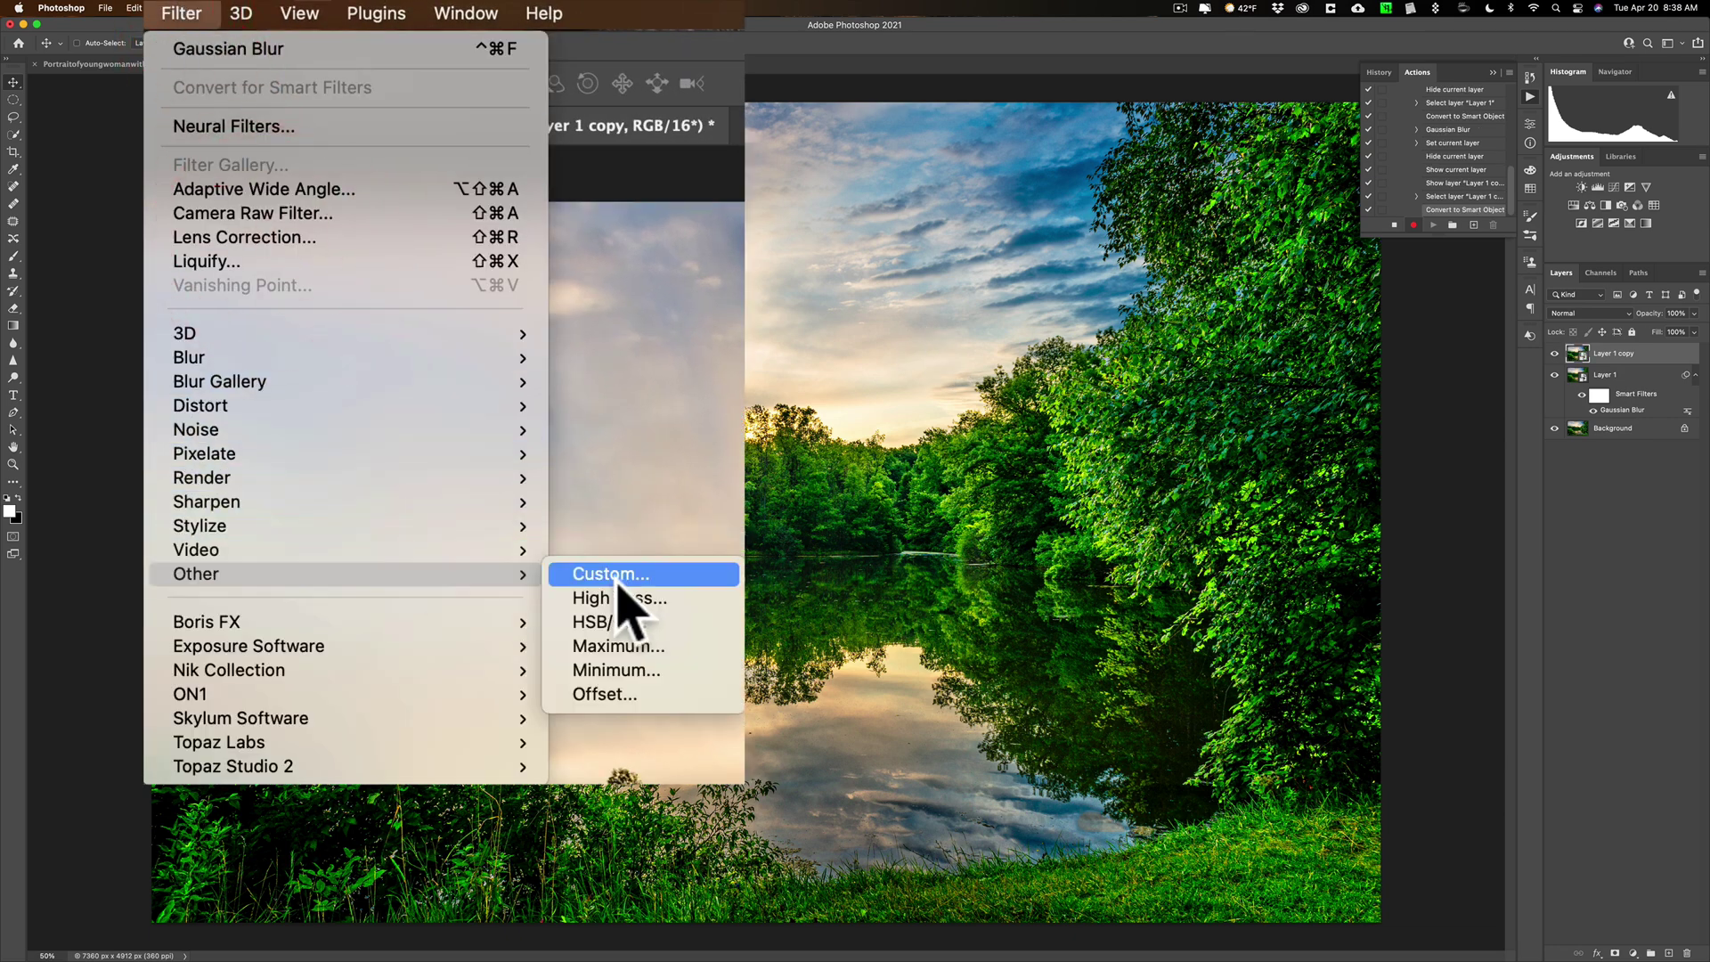
pyautogui.click(570, 412)
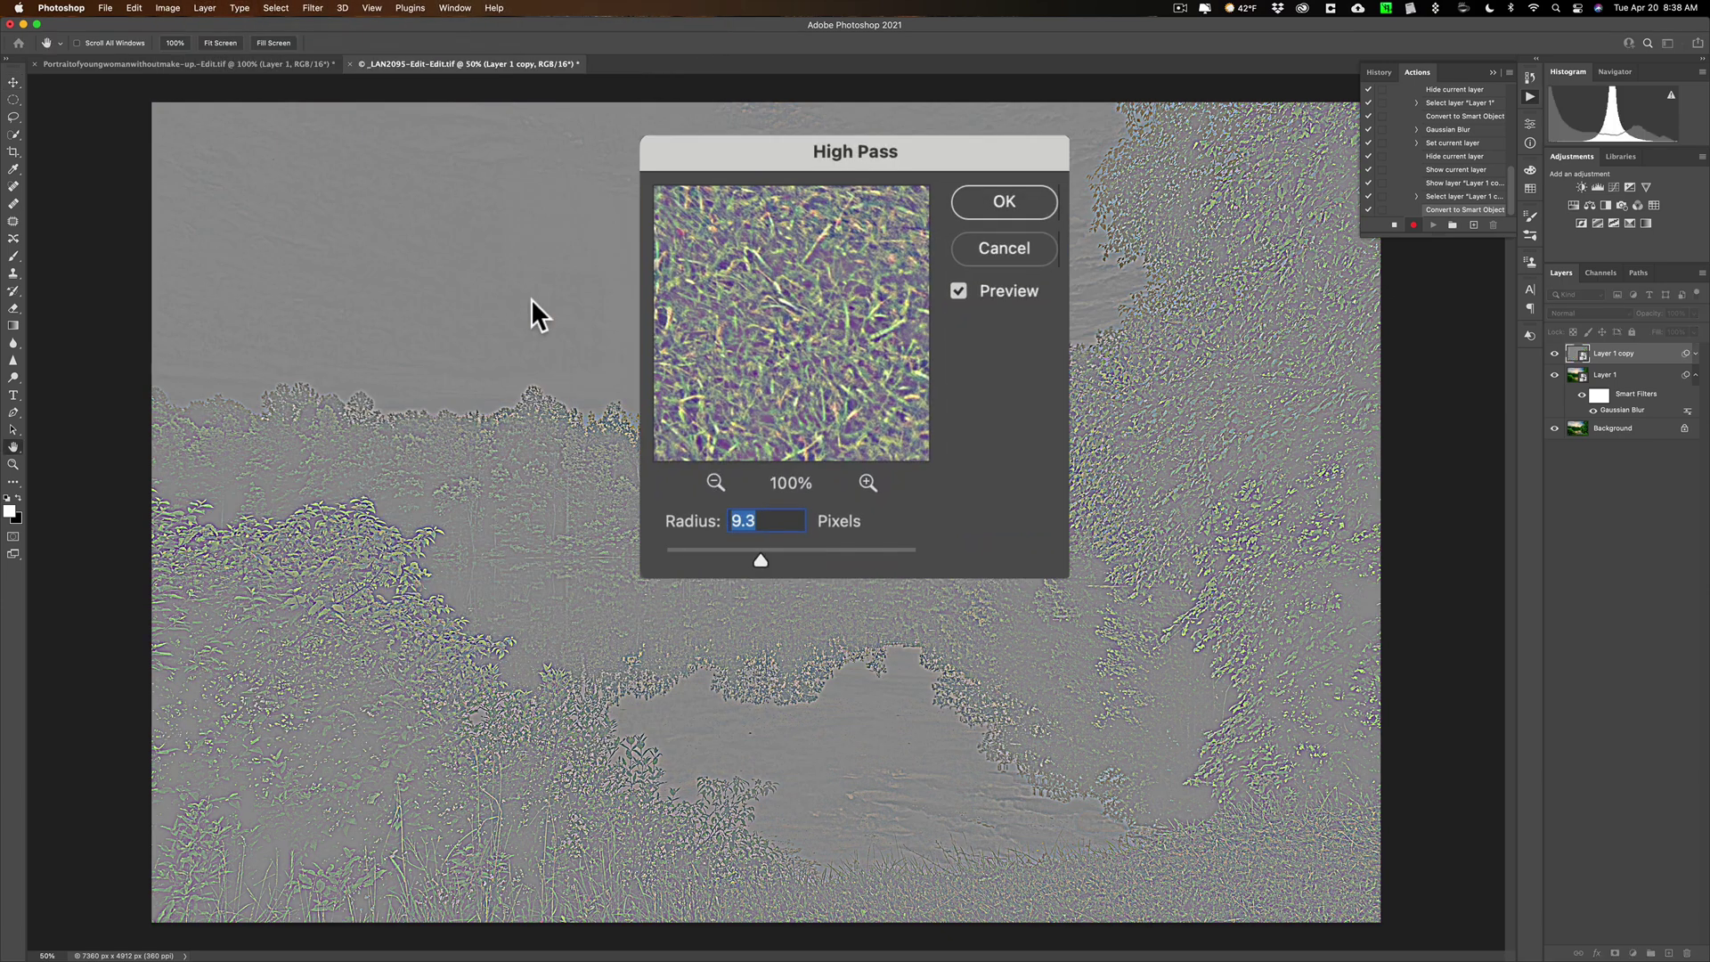
pyautogui.moveTo(759, 556); pyautogui.dragTo(765, 553)
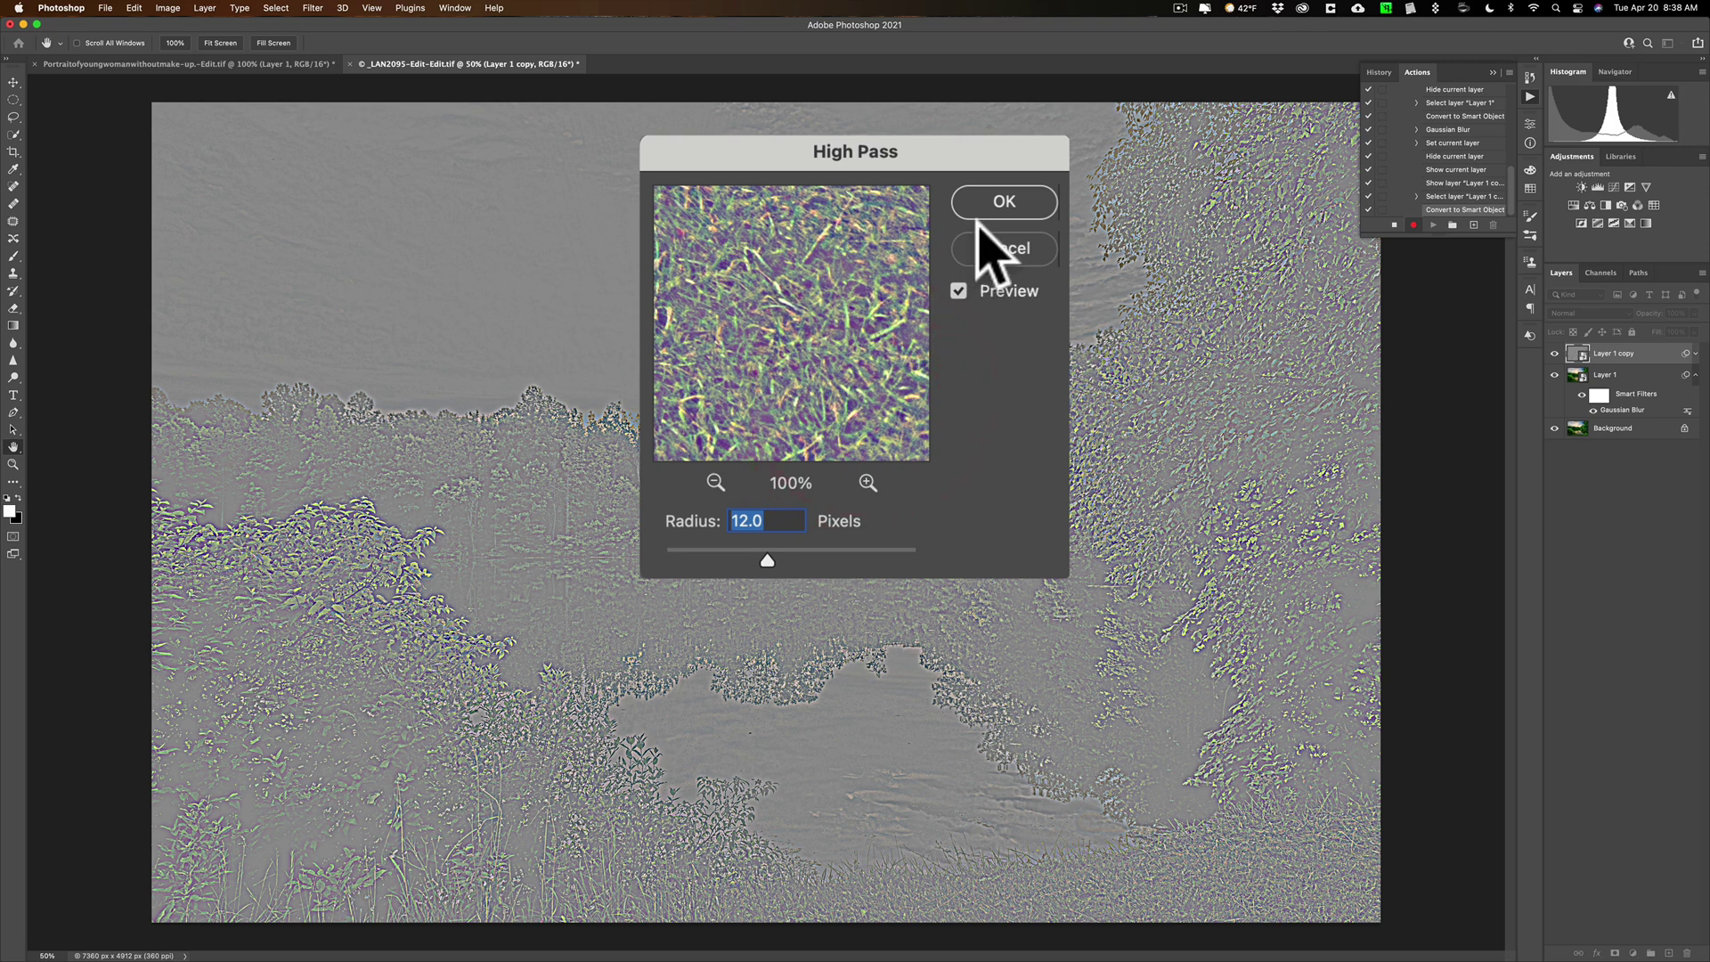
pyautogui.click(1005, 201)
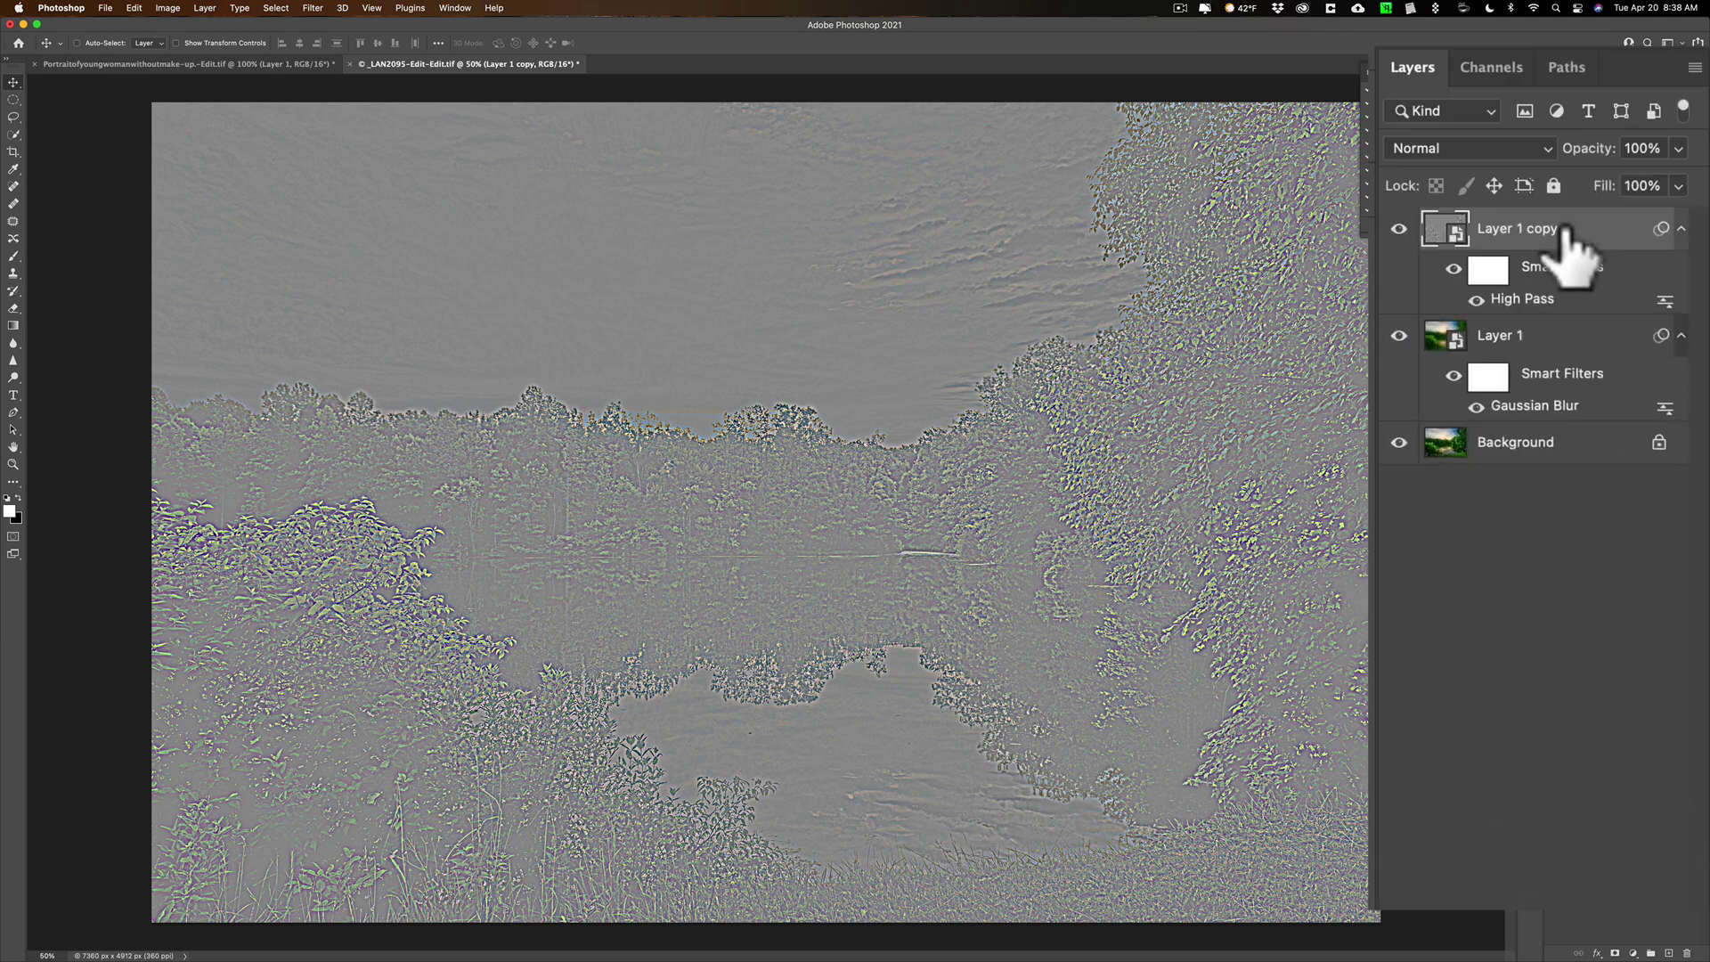
# - Set Layer 1 copy to Soft Light blending and stop recording the Orton Effect action
pyautogui.click(1496, 147)
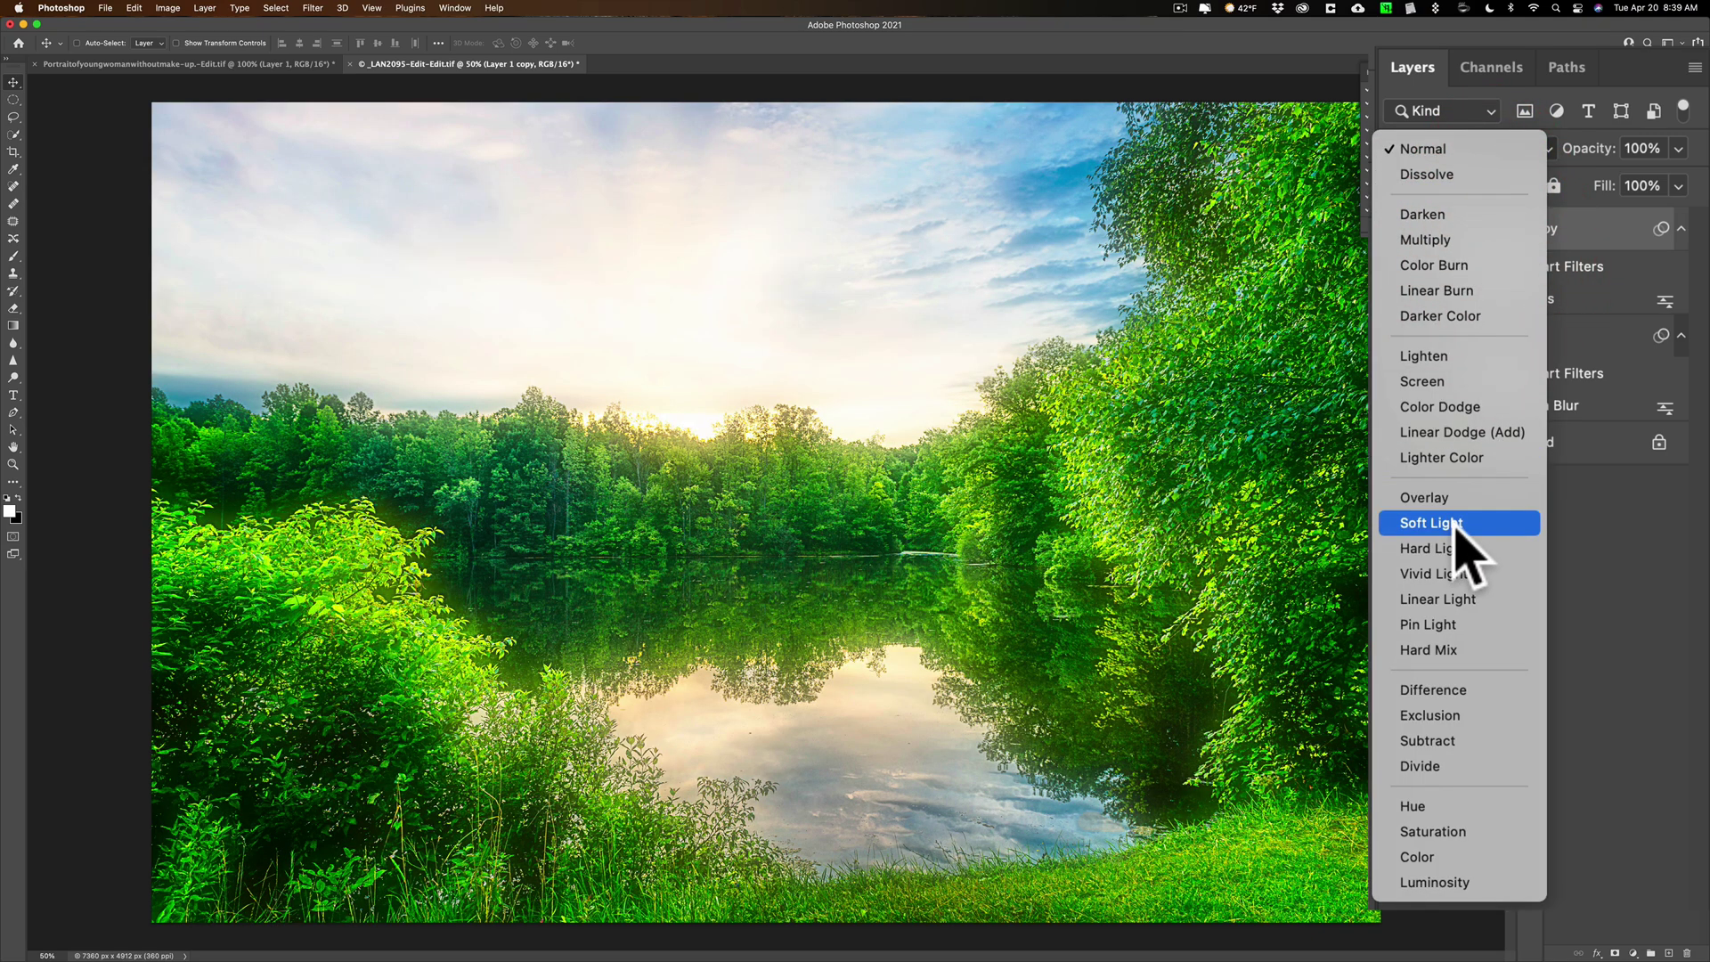
pyautogui.click(1455, 524)
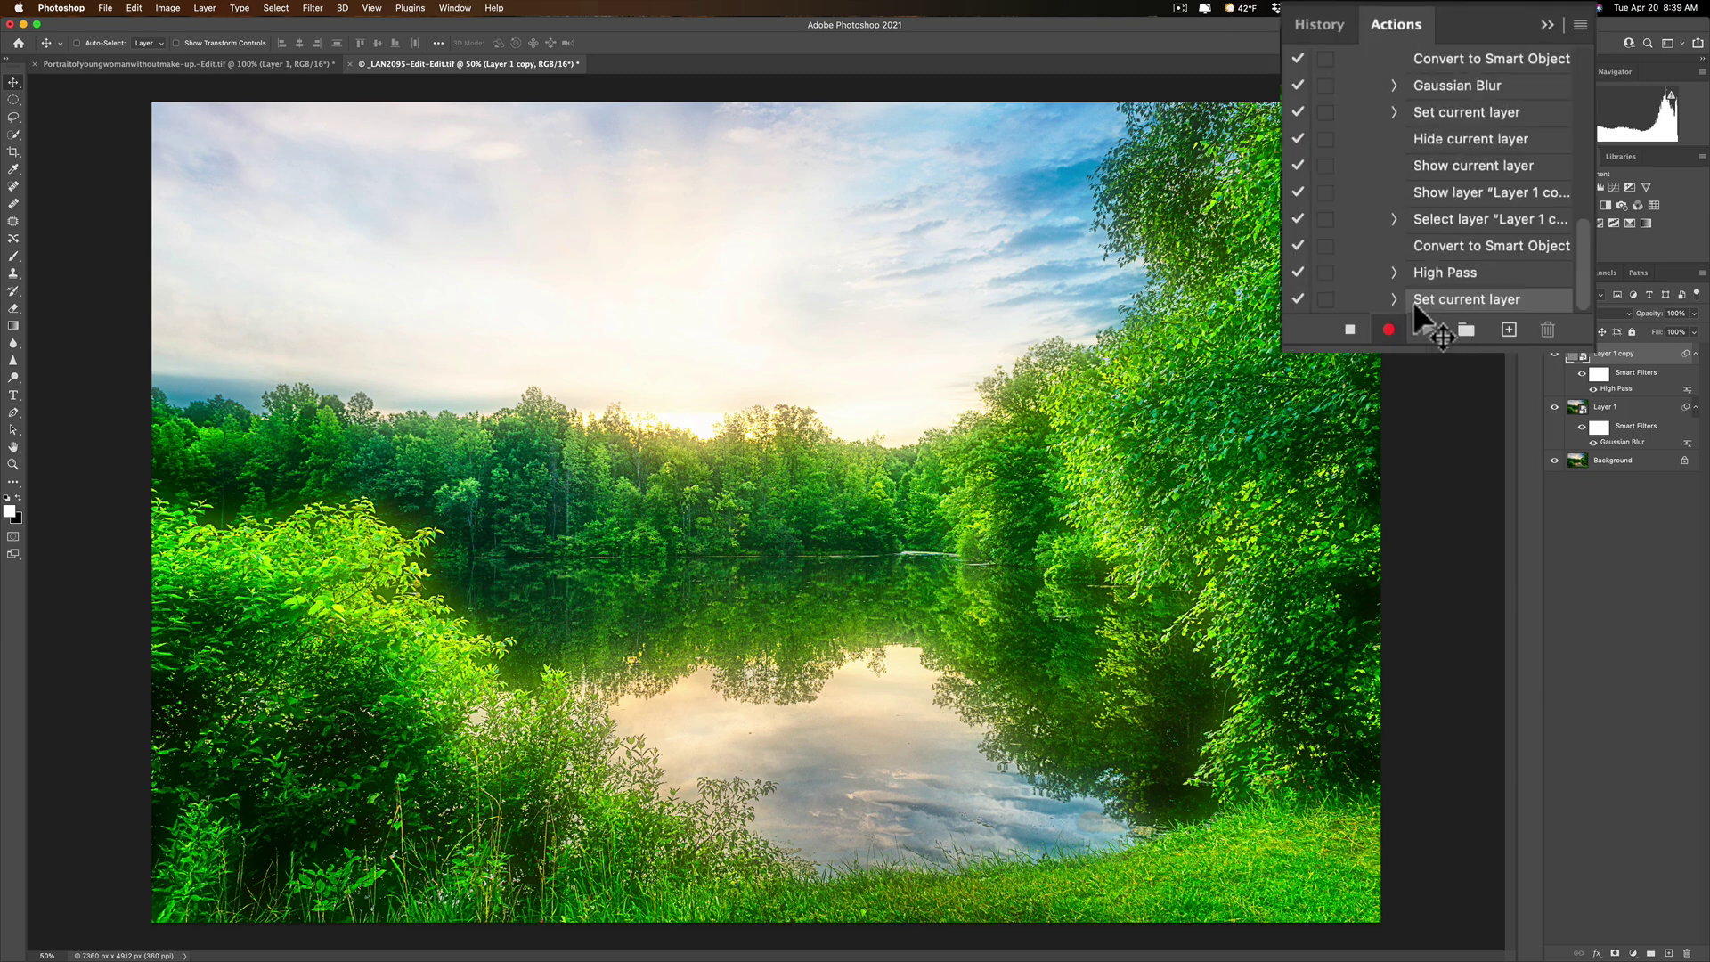
pyautogui.click(1351, 329)
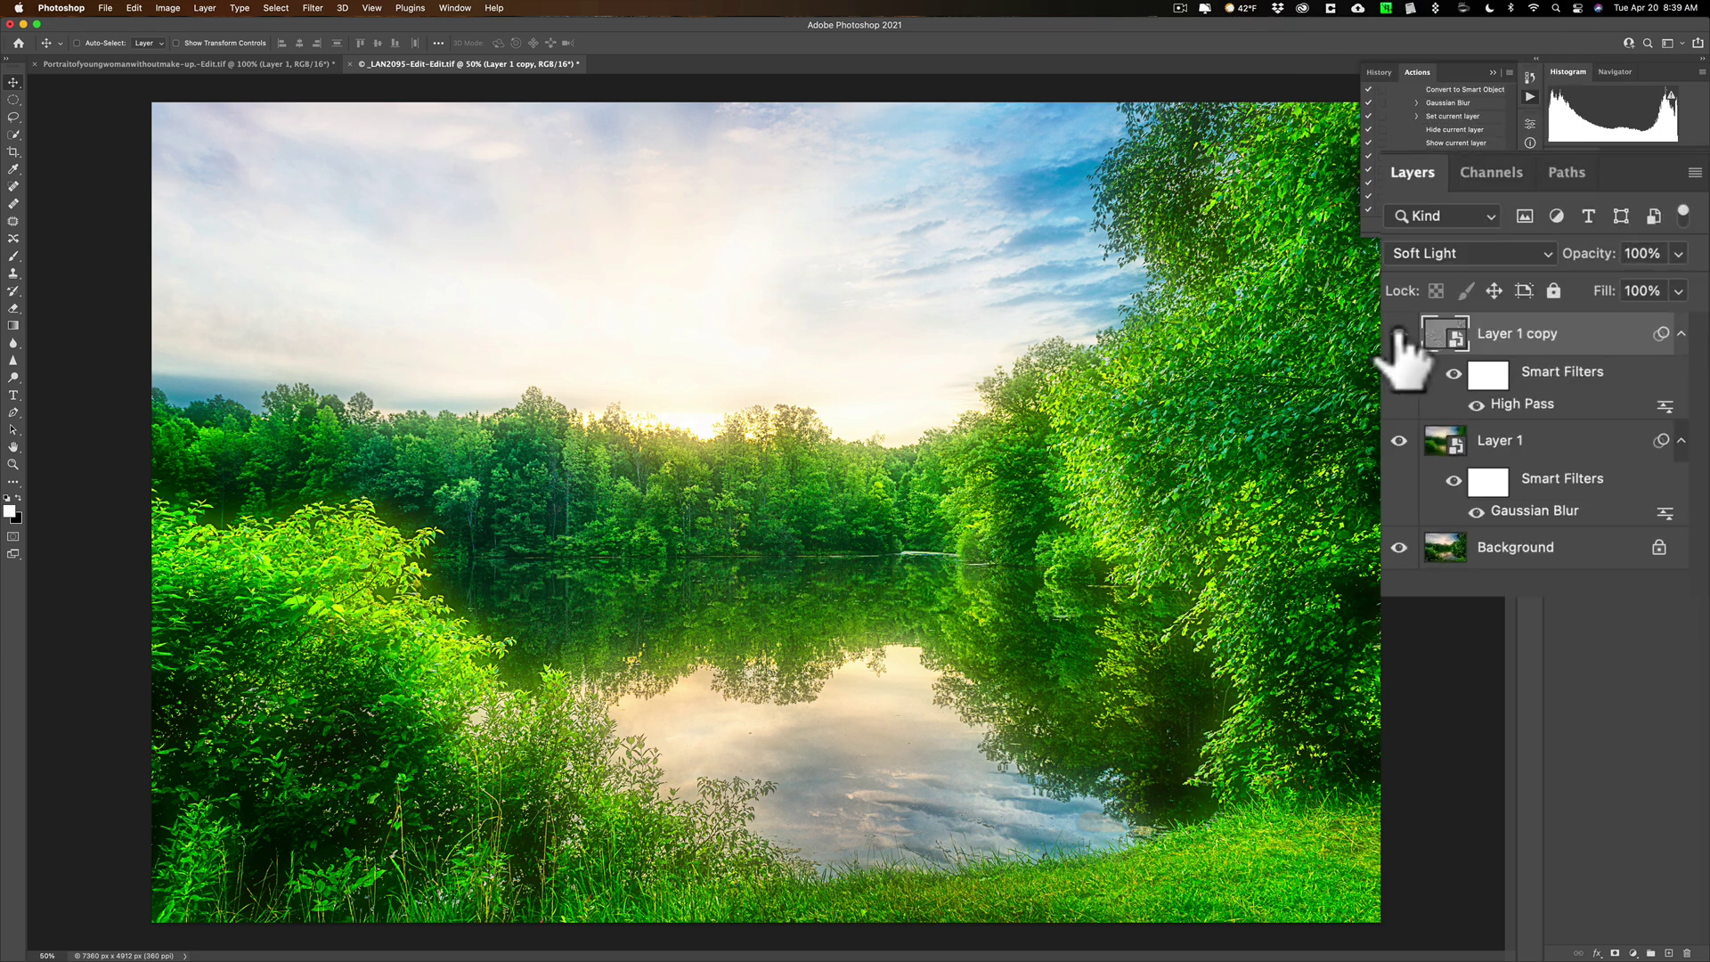
# - Compare the glow by toggling Layer 1 copy and soloing the Background photo, then restore all layers
pyautogui.click(1399, 334)
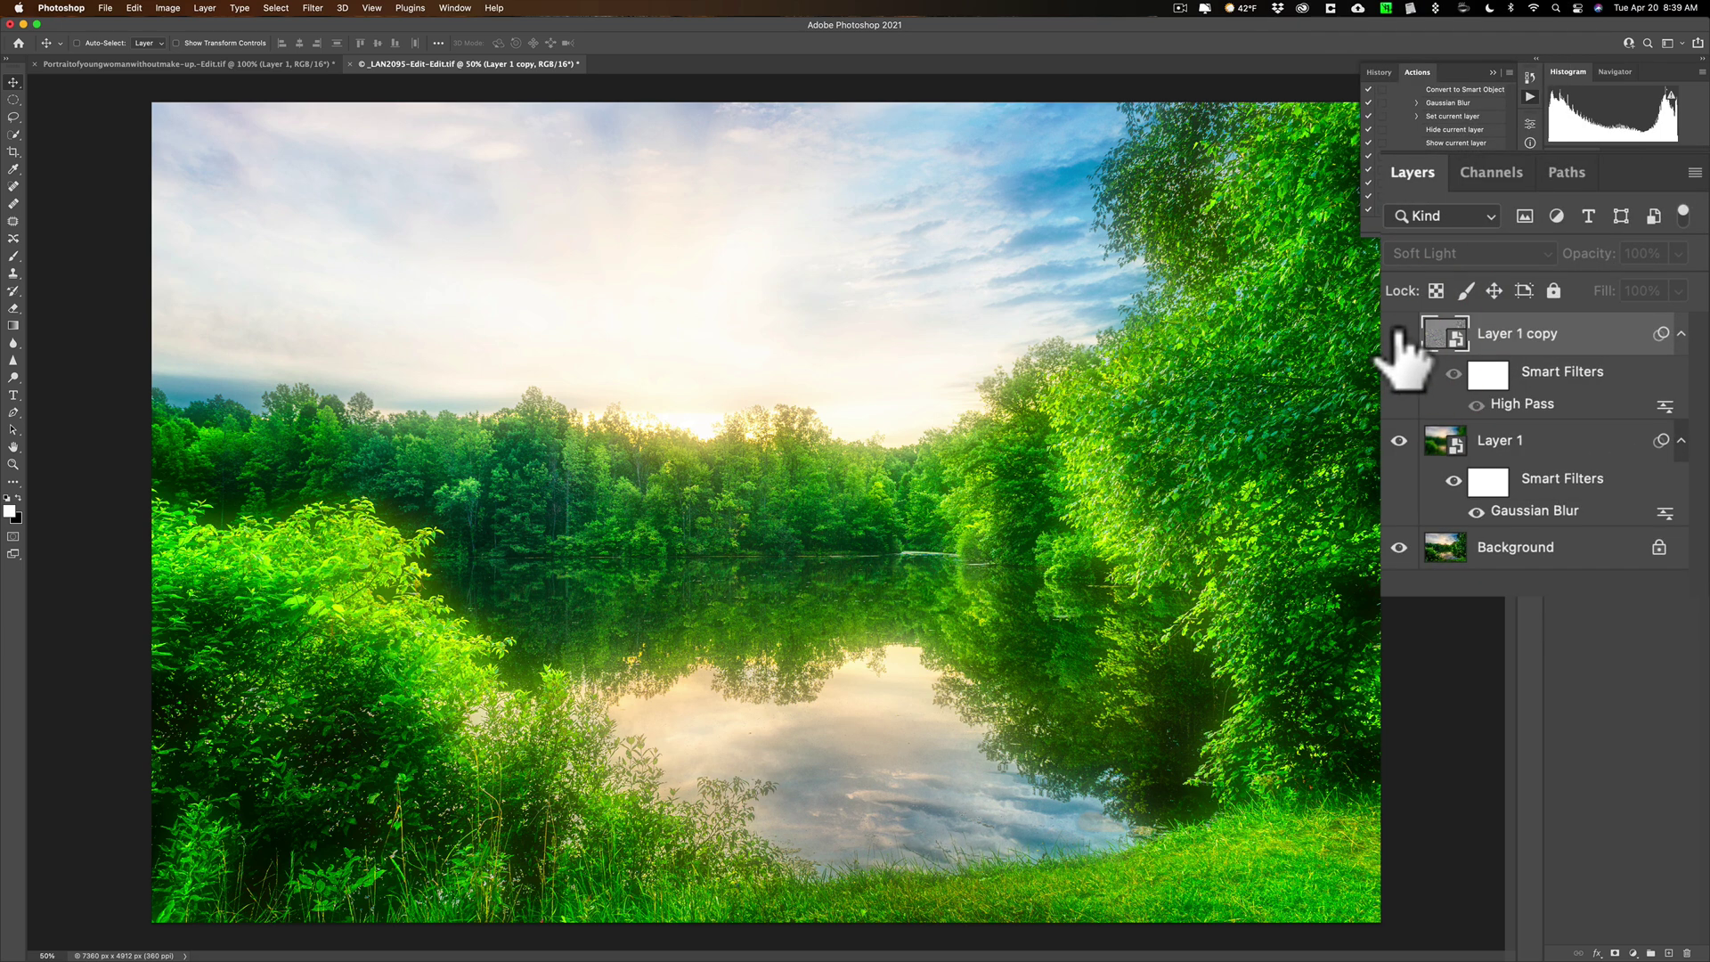
pyautogui.click(1398, 333)
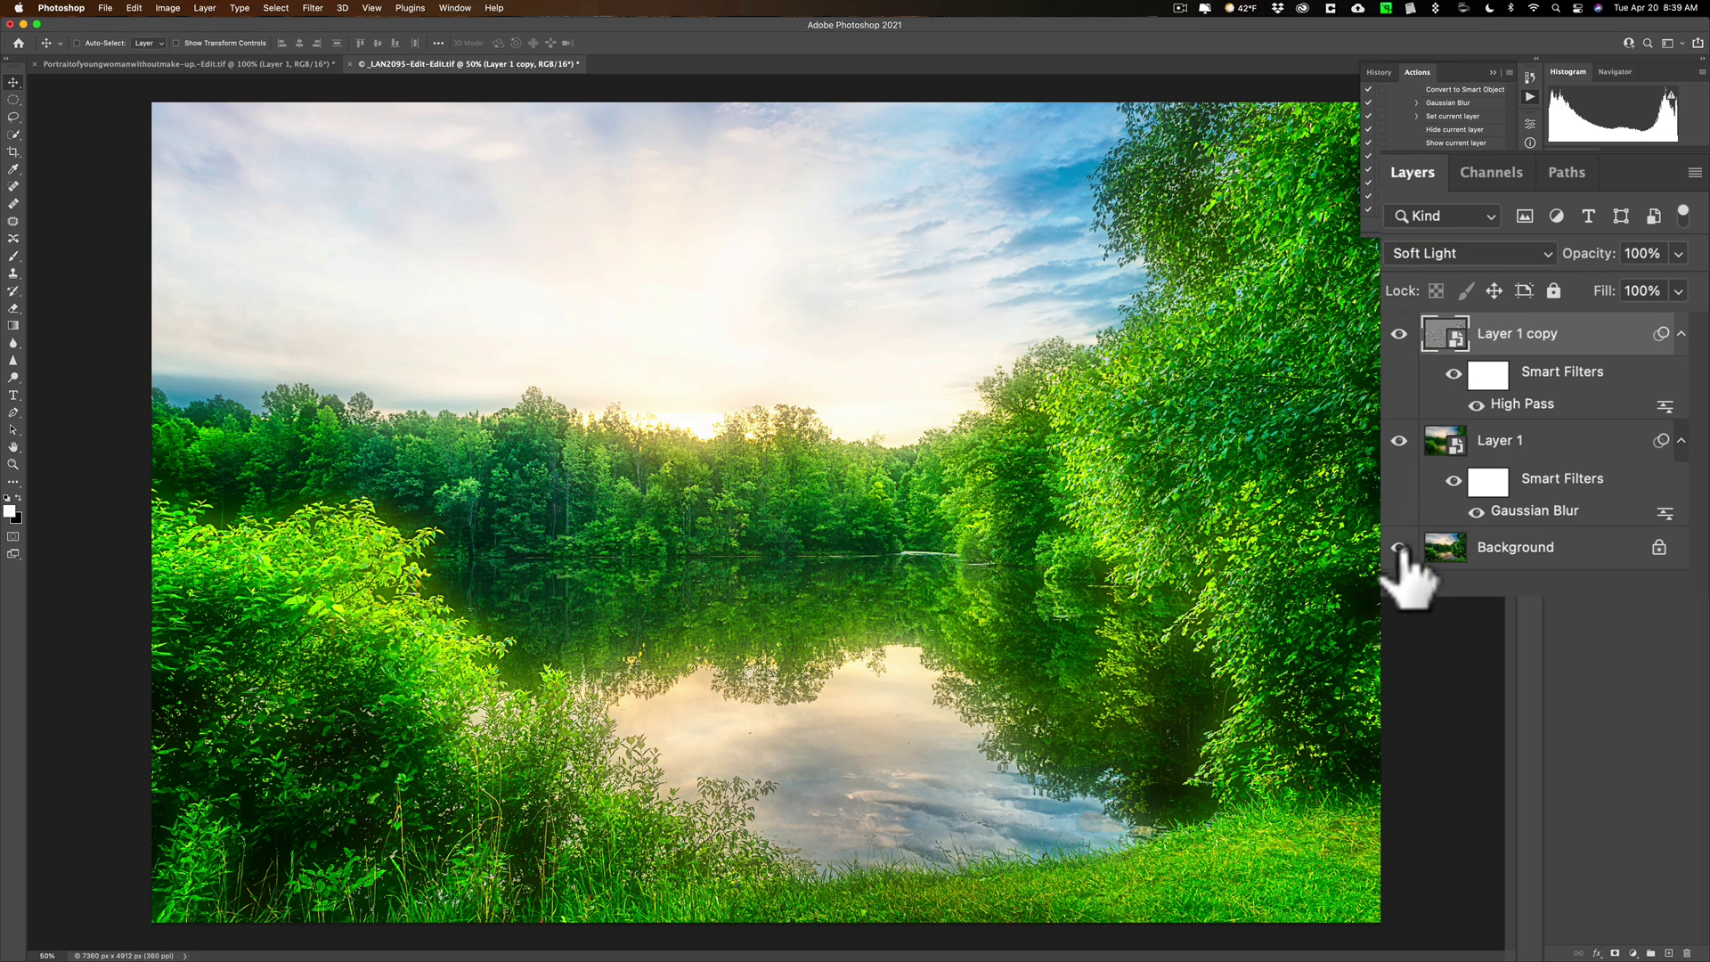
pyautogui.press('alt')
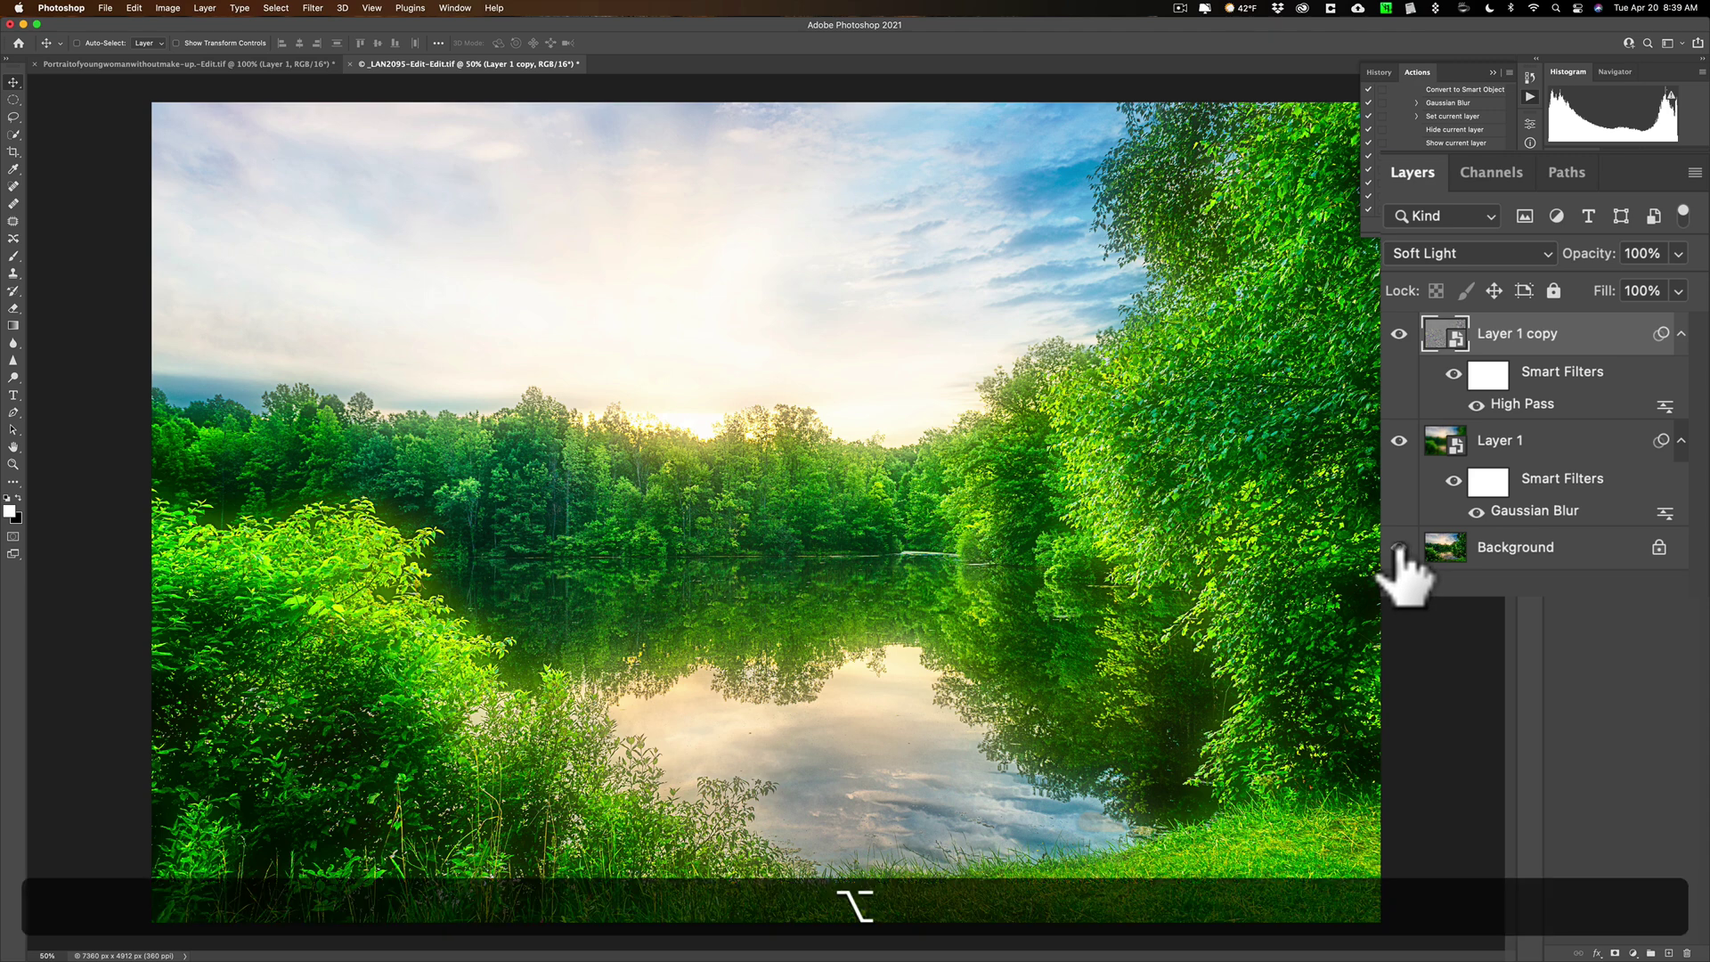
pyautogui.keyDown('alt'); pyautogui.click(1398, 547); pyautogui.keyUp('alt')
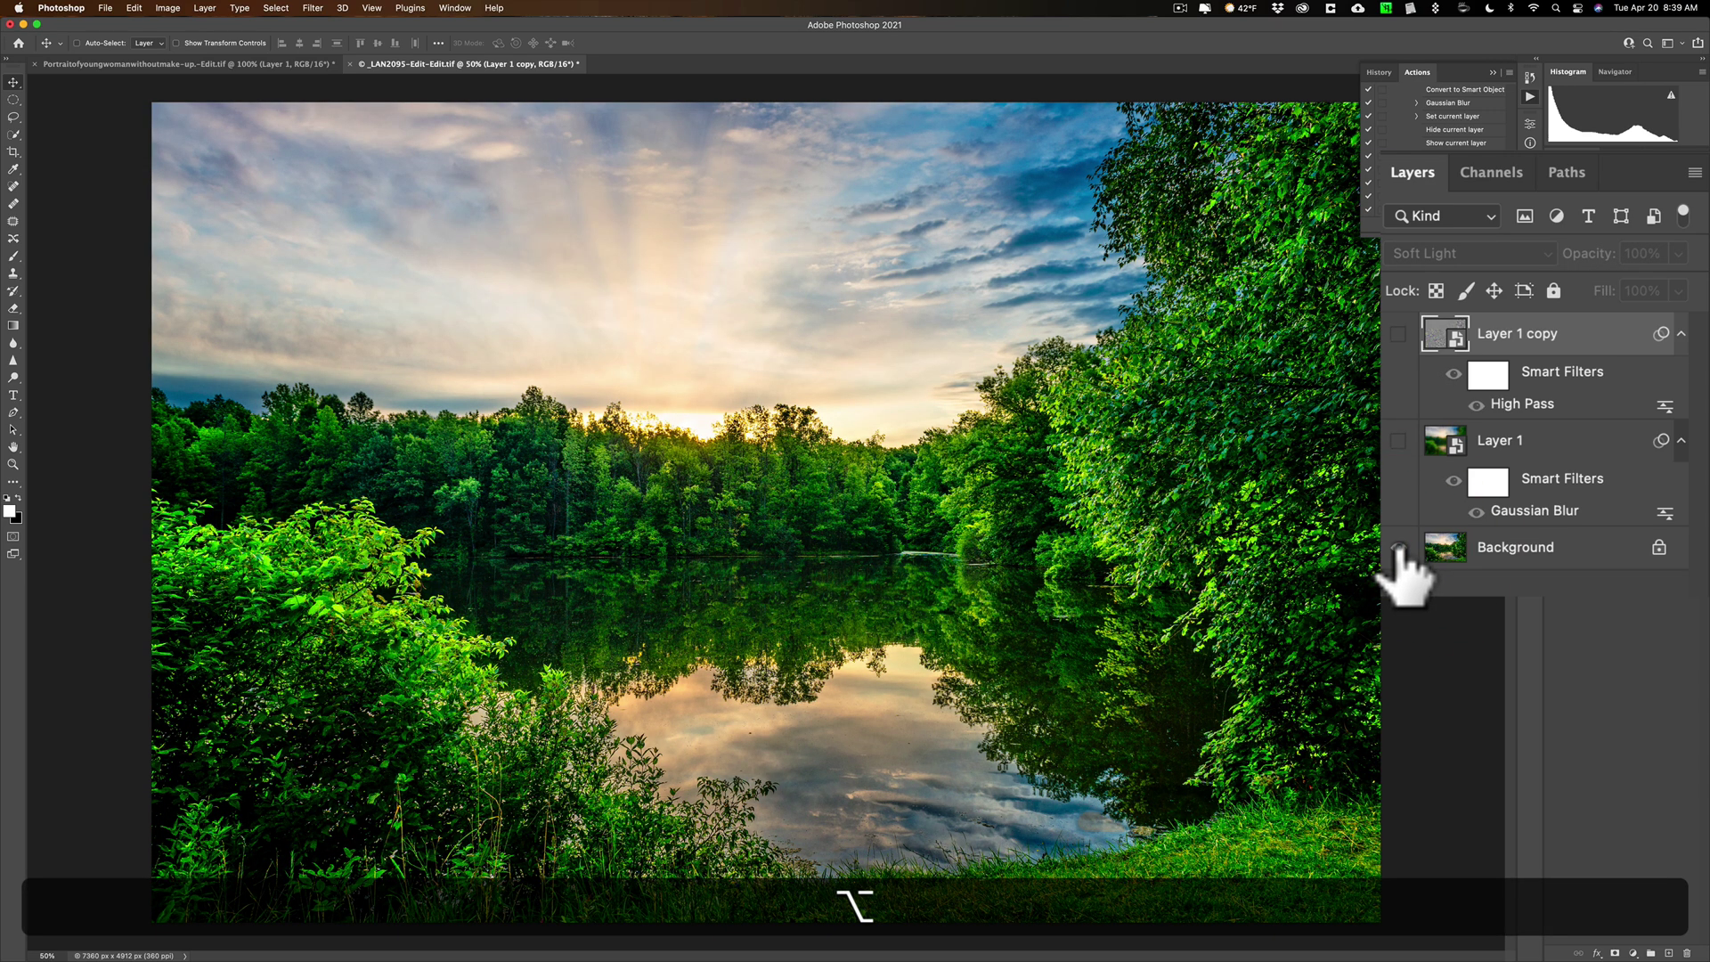
pyautogui.keyDown('alt'); pyautogui.click(1399, 547); pyautogui.keyUp('alt')
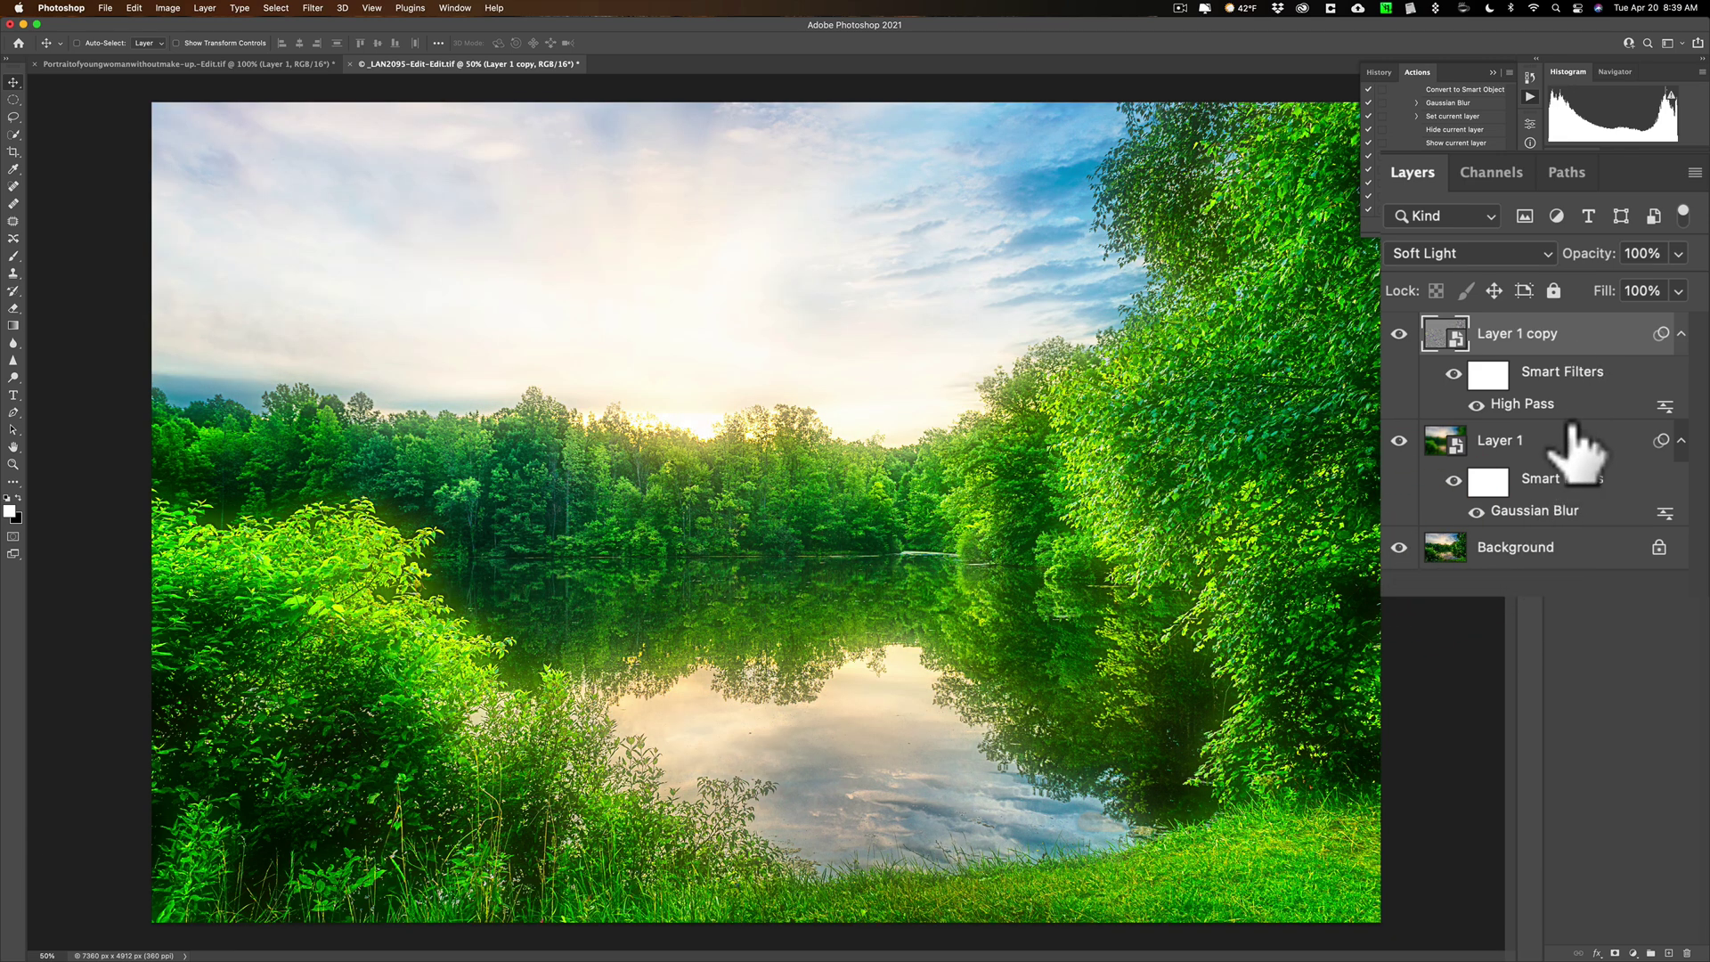
# - Select both Layer 1 and Layer 1 copy and delete them
pyautogui.press('super')
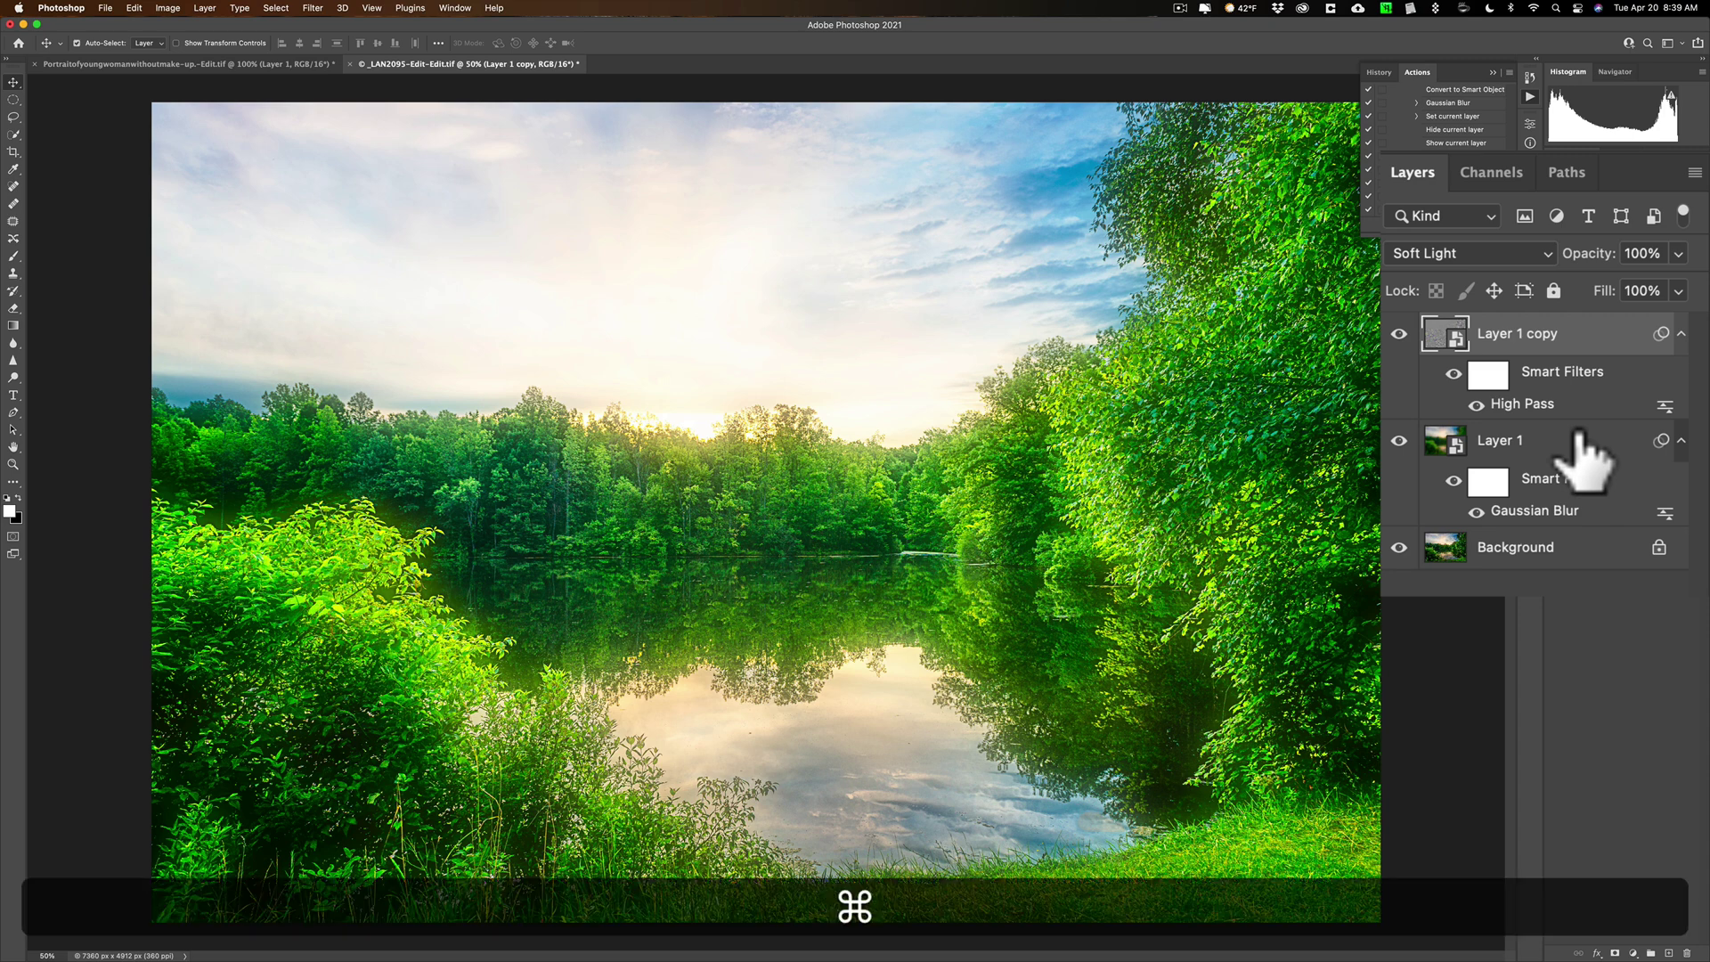
pyautogui.keyDown('super'); pyautogui.click(1585, 441); pyautogui.keyUp('super')
pyautogui.moveTo(1569, 344); pyautogui.dragTo(1687, 953)
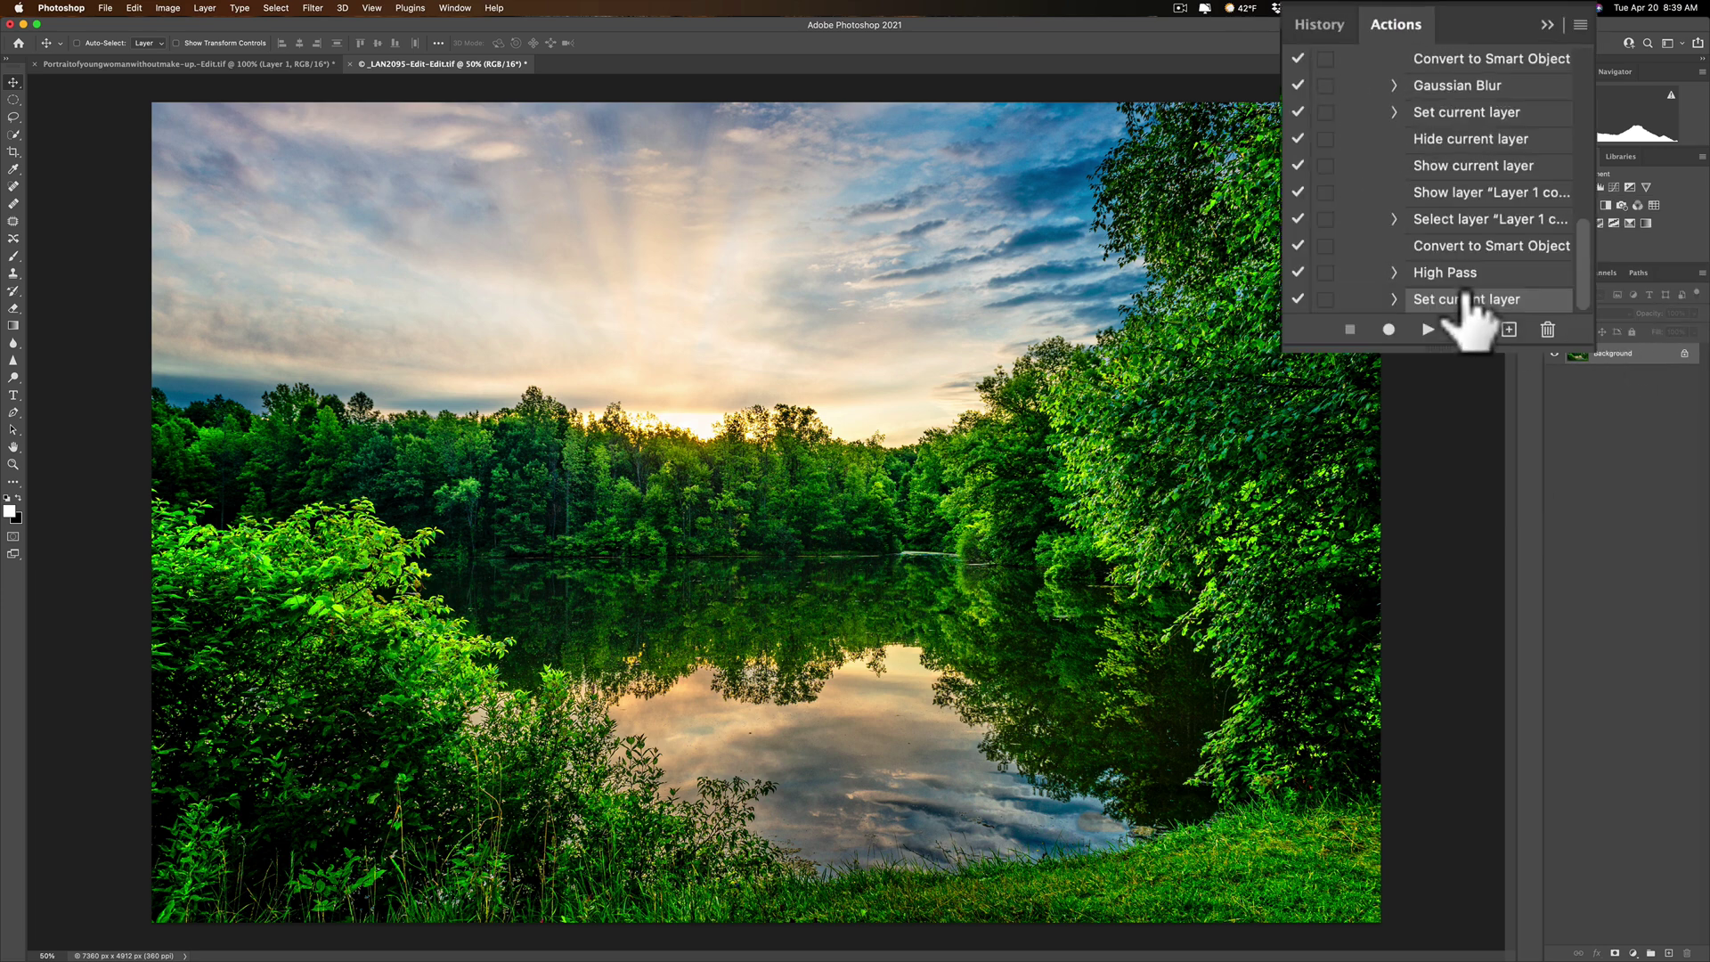
# - Play the Orton Effect action to rebuild the blurred and High Pass layers on the photo
pyautogui.scroll(10, 1465, 298)
pyautogui.scroll(-4, 1465, 298)
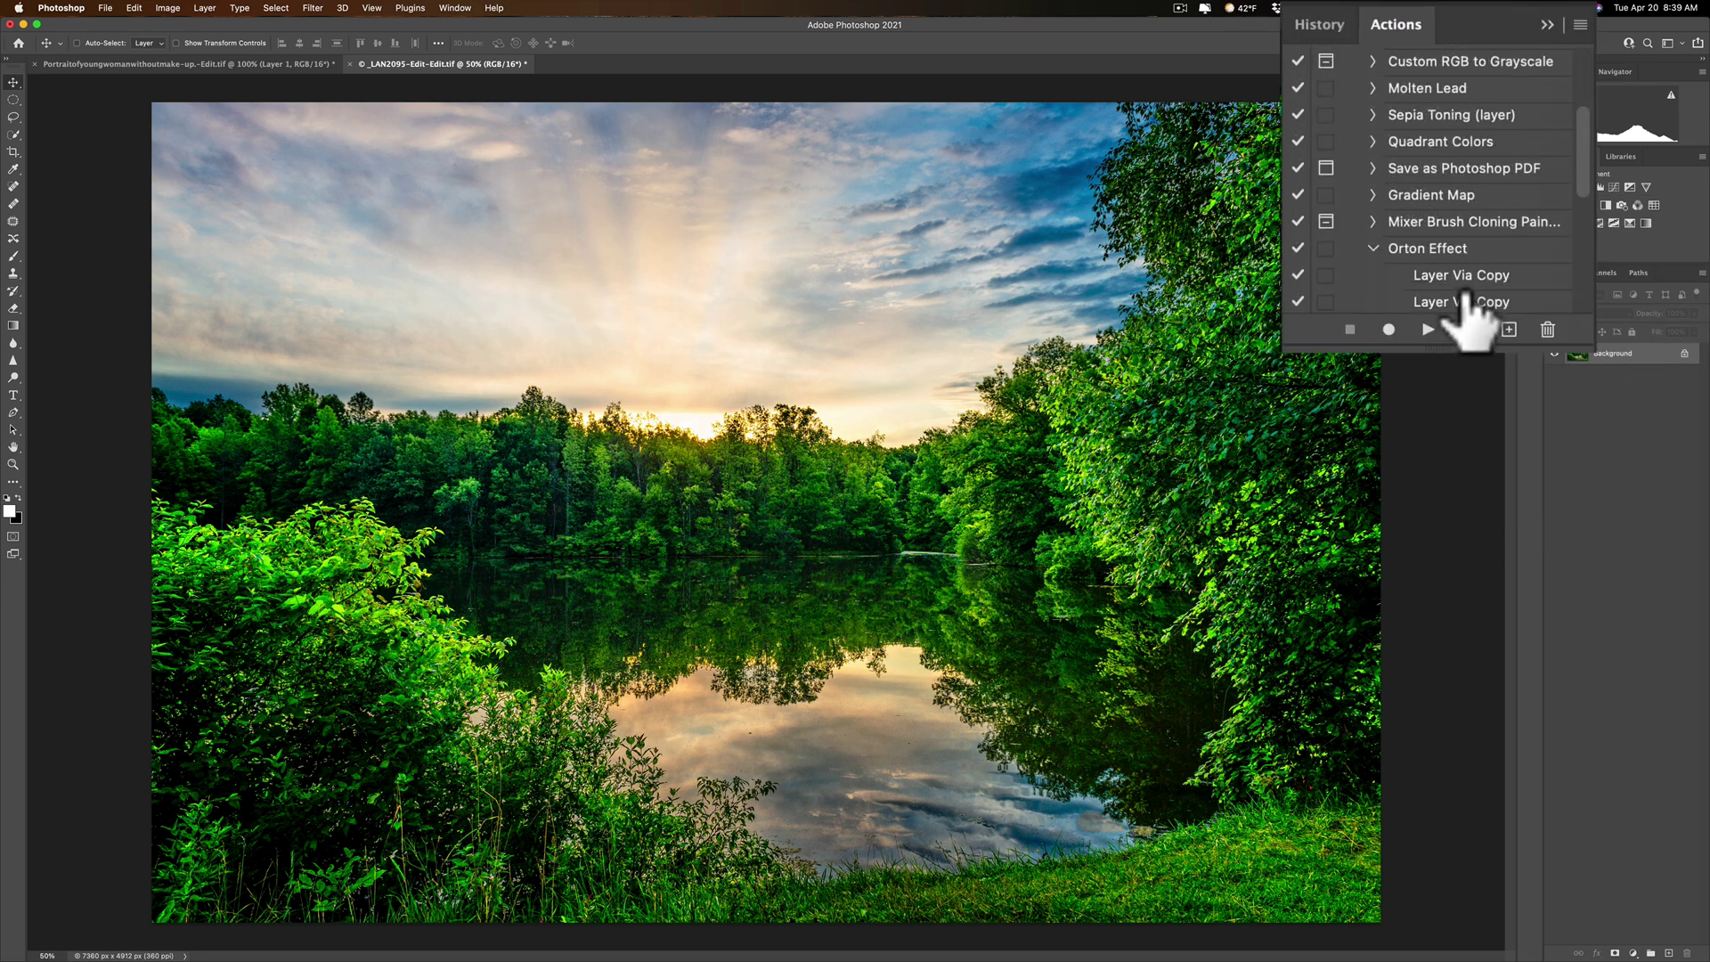
pyautogui.click(1424, 250)
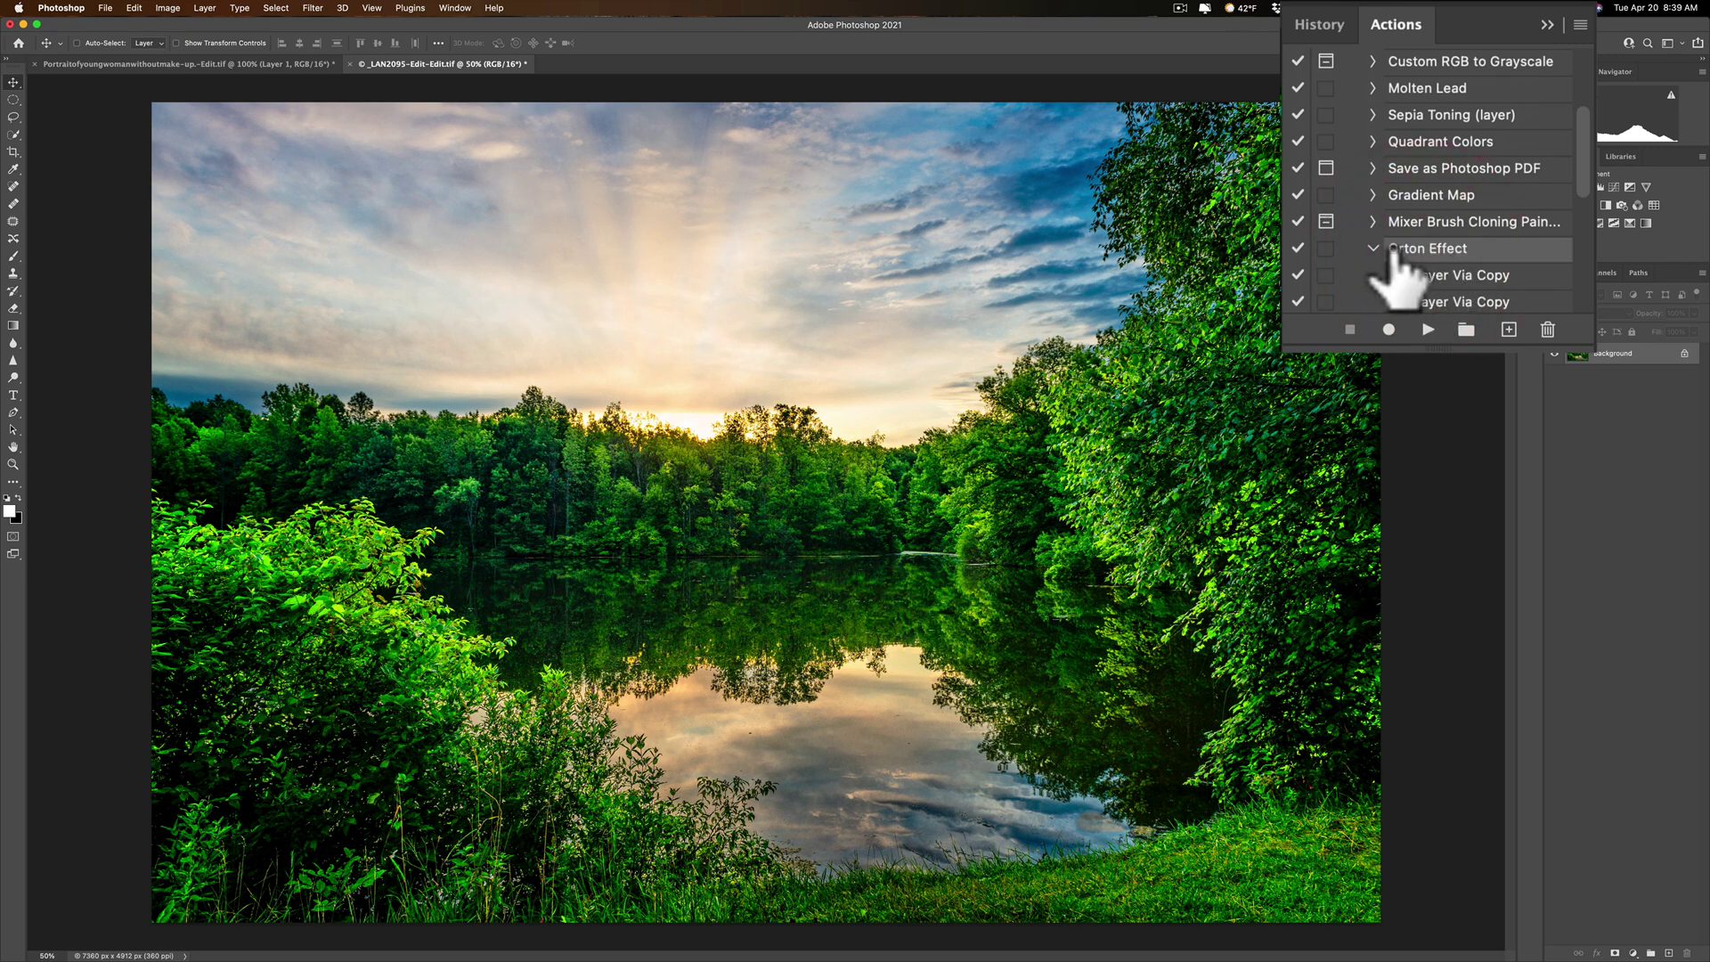
pyautogui.click(1428, 330)
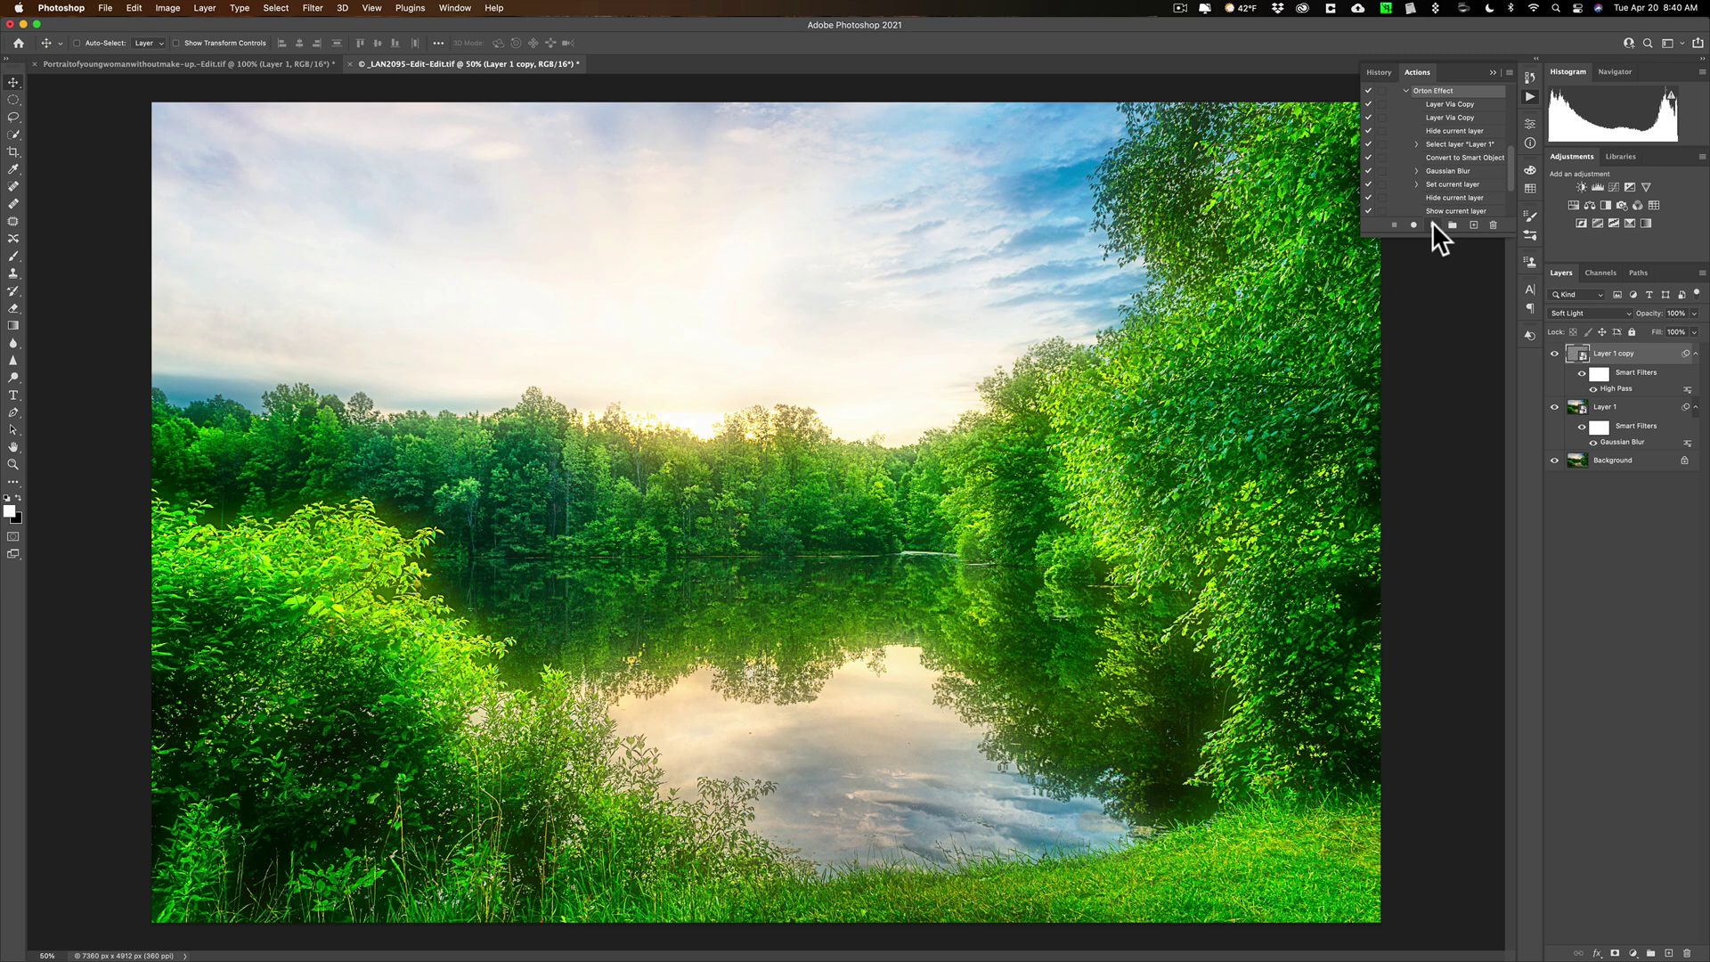
pyautogui.scroll(-3, 1441, 214)
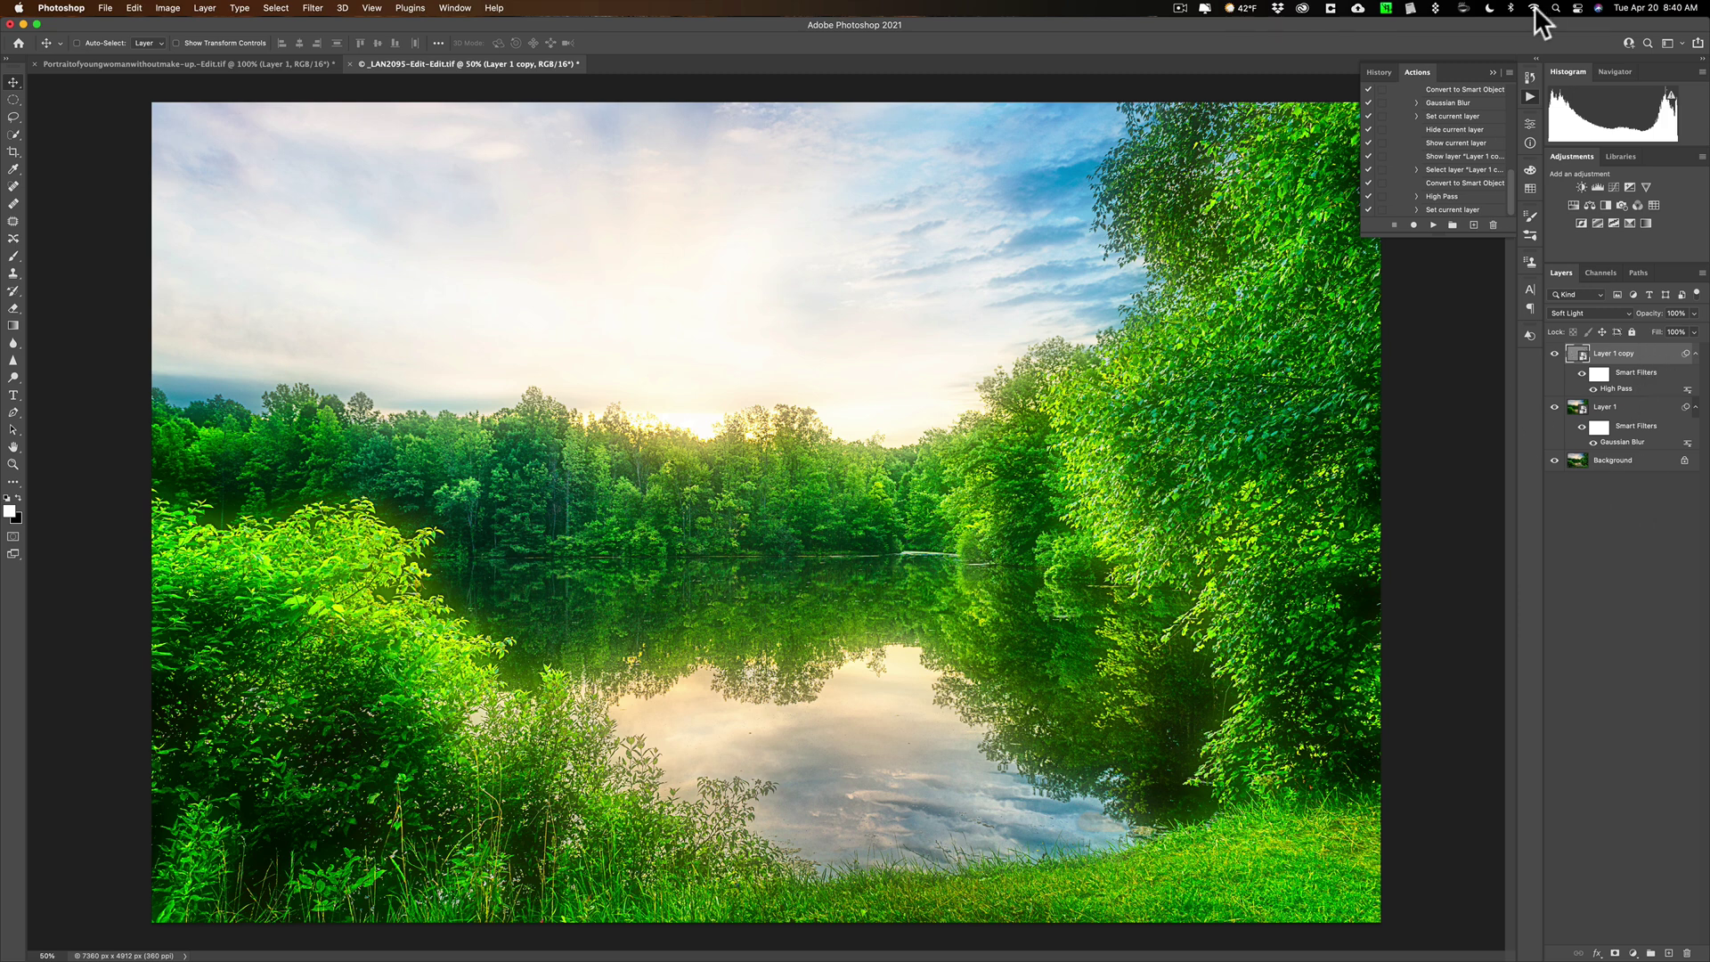
# - Edit Layer 1's Gaussian Blur smart filter to a 191.2-pixel radius
pyautogui.click(1494, 71)
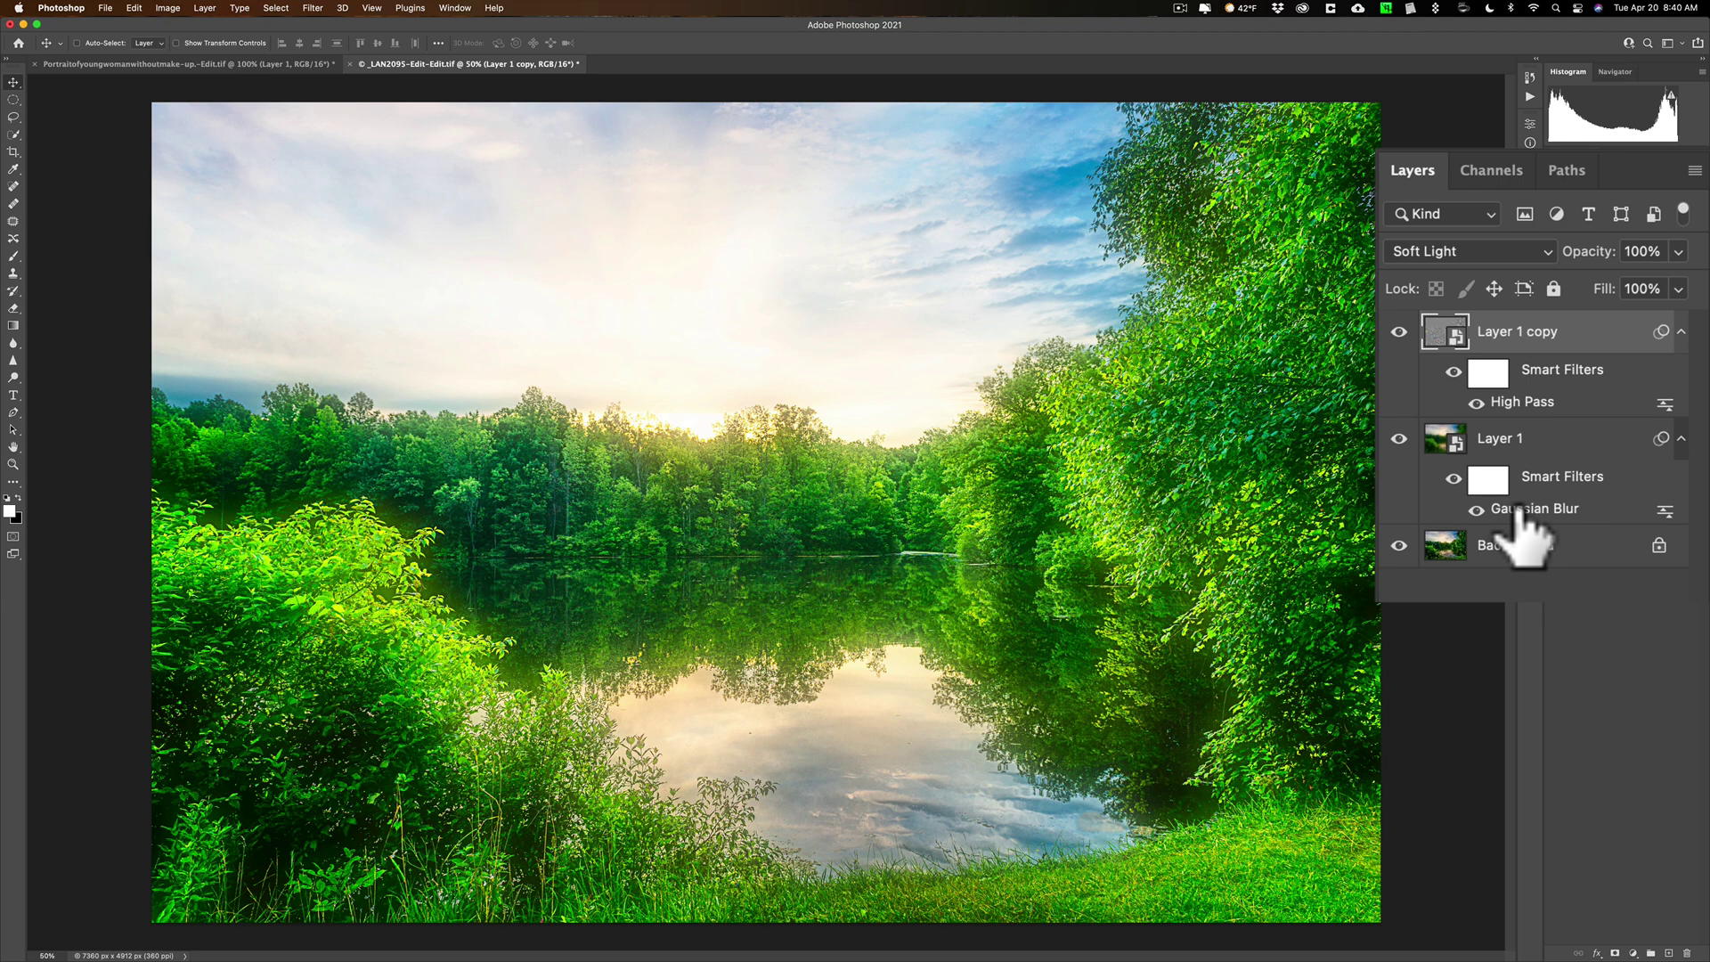
pyautogui.doubleClick(1518, 509)
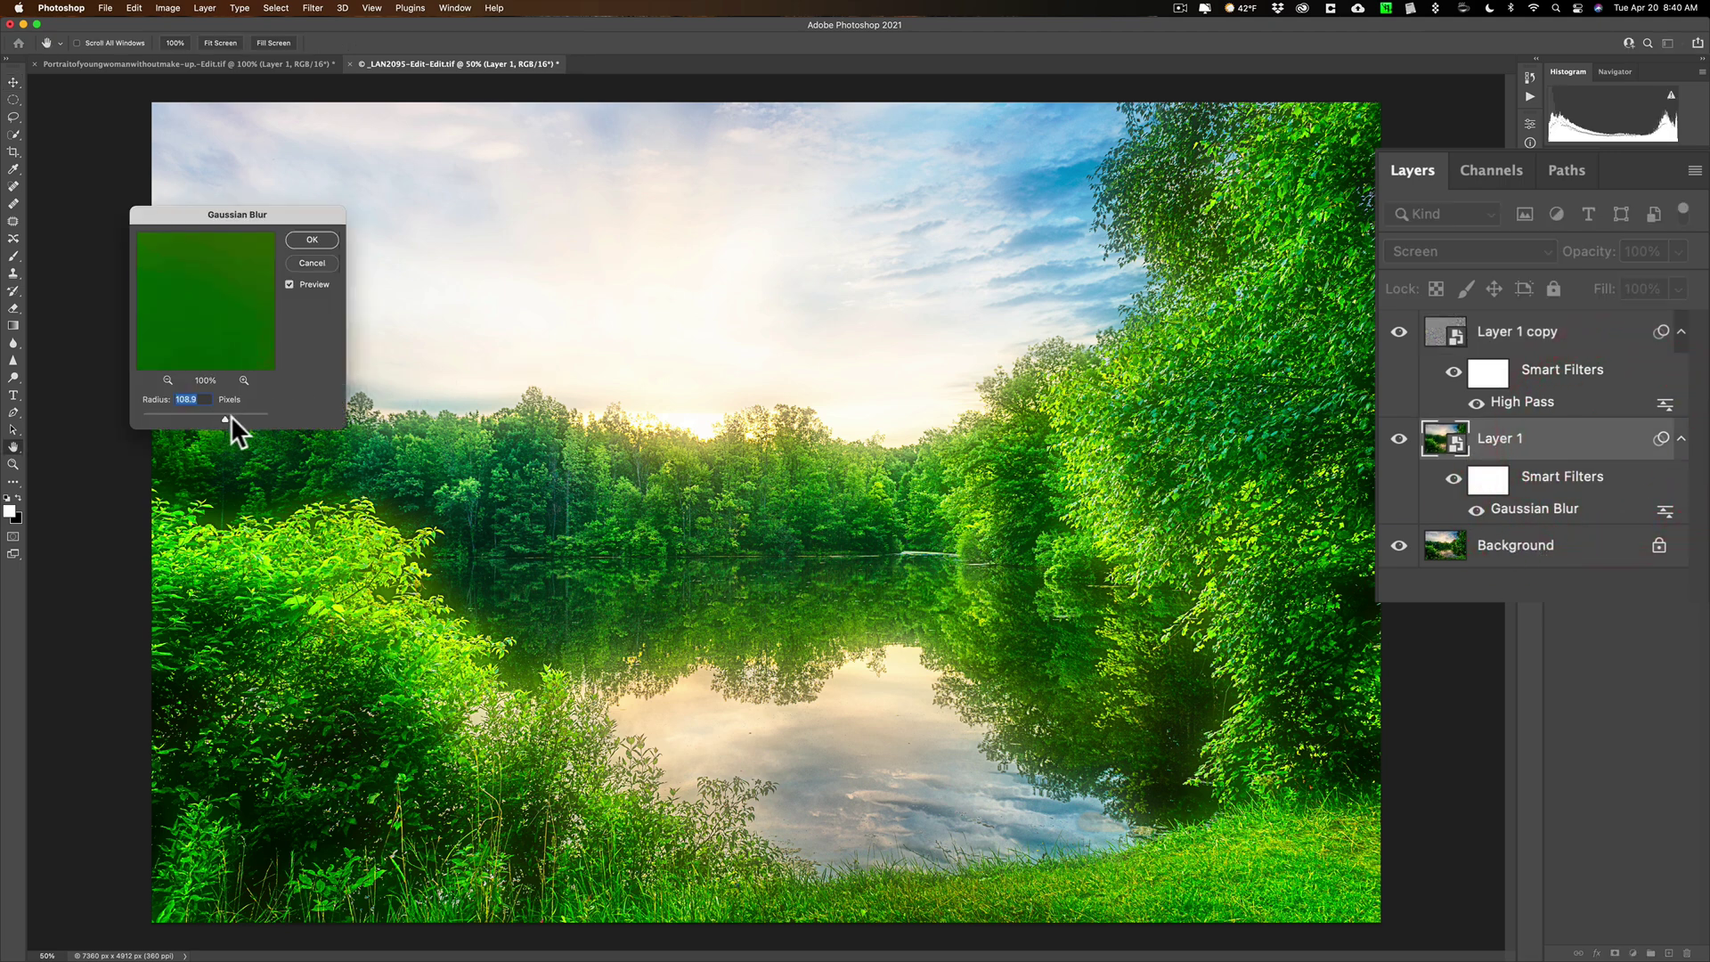
pyautogui.moveTo(244, 415)
pyautogui.mouseDown()
pyautogui.moveTo(184, 415)
pyautogui.moveTo(248, 415)
pyautogui.mouseUp()
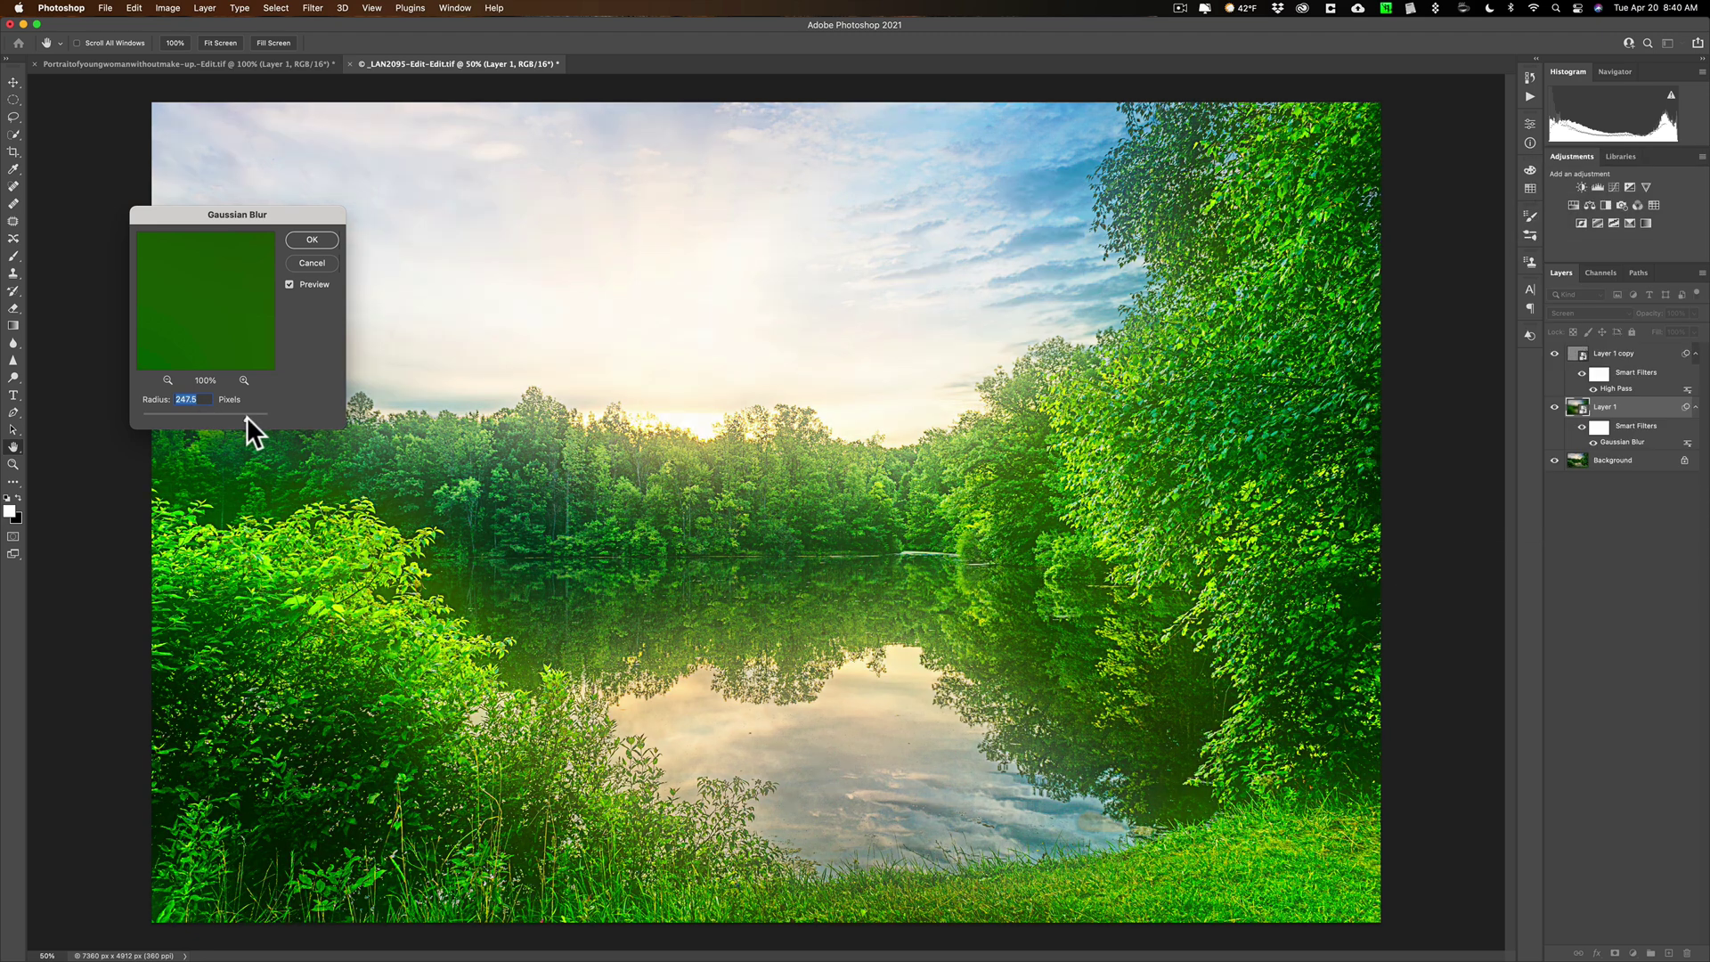
pyautogui.moveTo(248, 415); pyautogui.dragTo(243, 415)
pyautogui.click(314, 240)
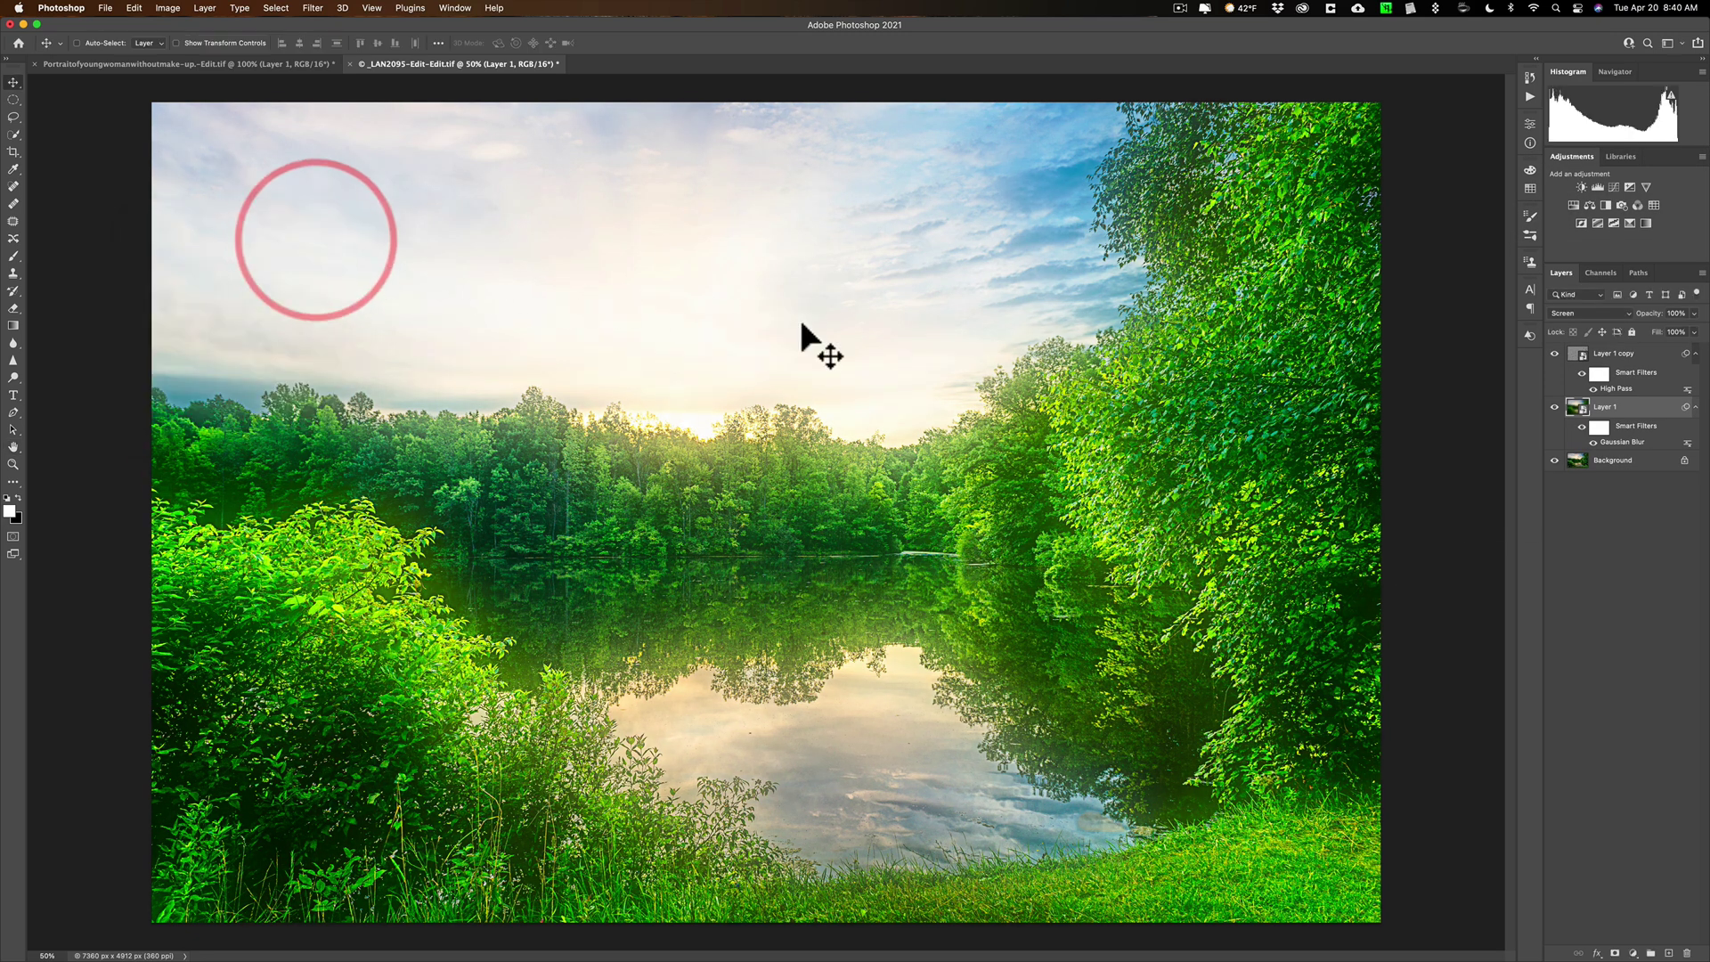